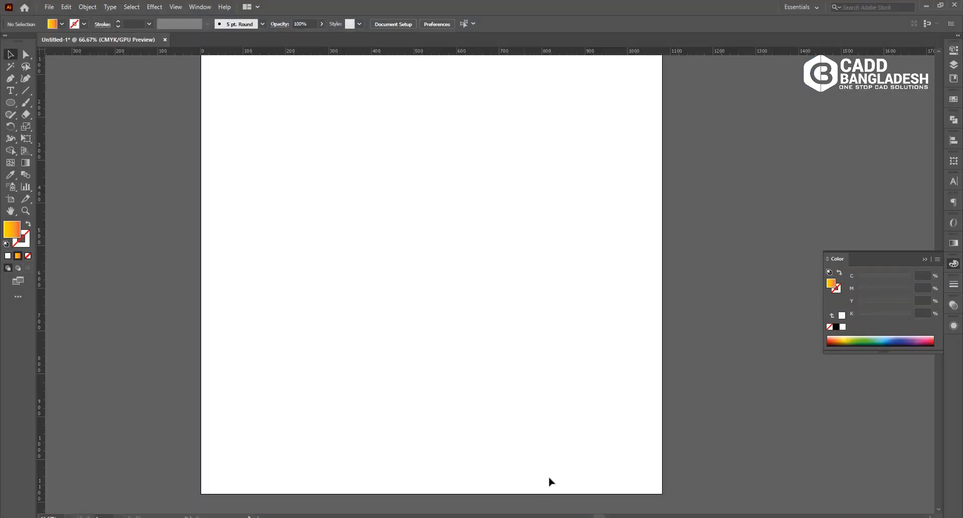
Place a vertical guide near the artboard's middle and align it to the artboard's horizontal centre
drag(473, 134, 534, 168)
scroll(535, 169, down, 2)
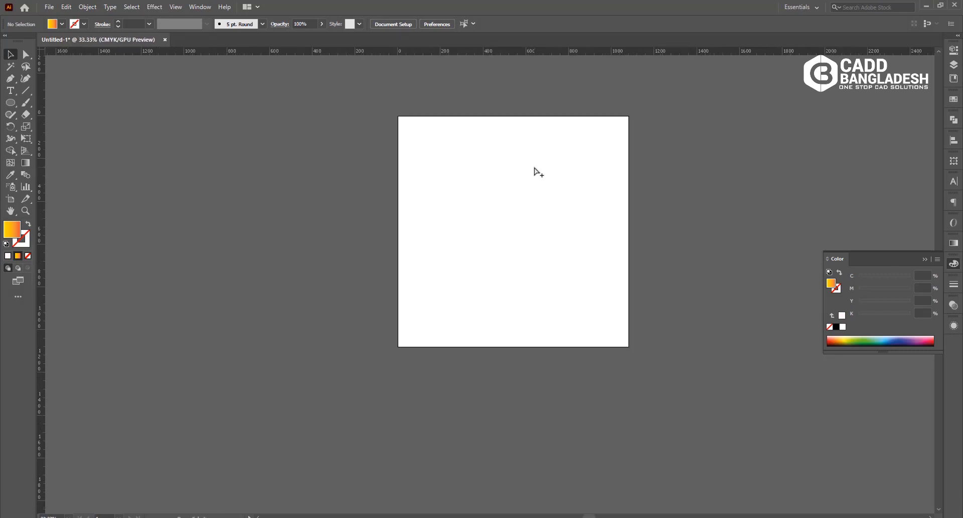
scroll(536, 169, up, 2)
scroll(535, 170, down, 1)
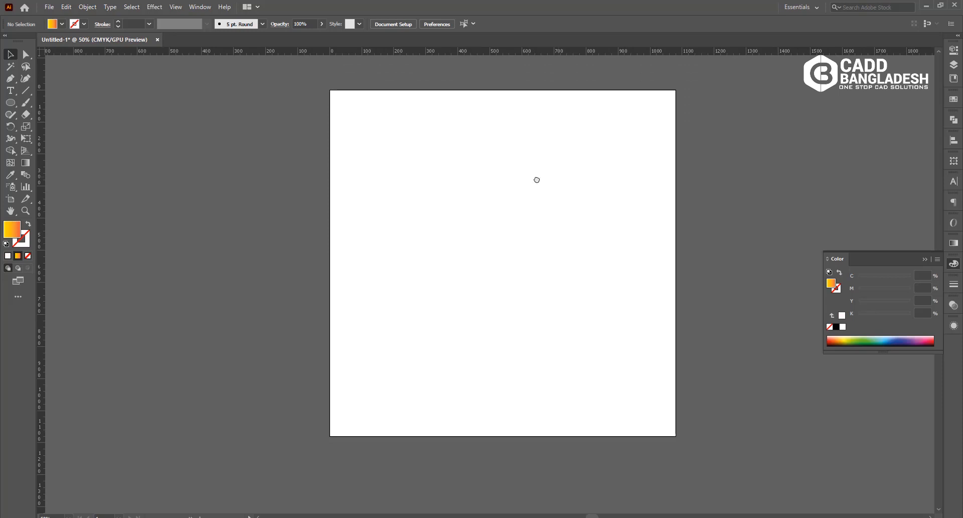
scroll(535, 170, right, 3)
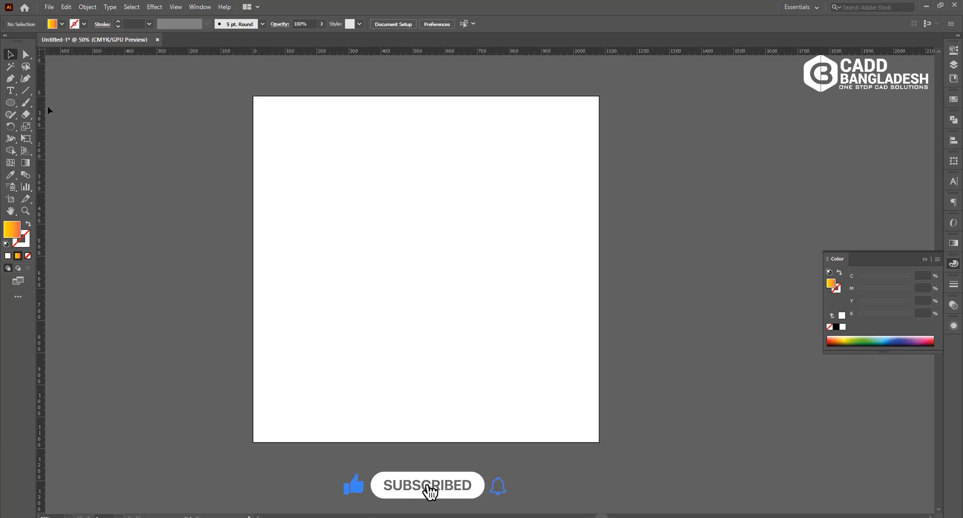
drag(387, 127, 428, 127)
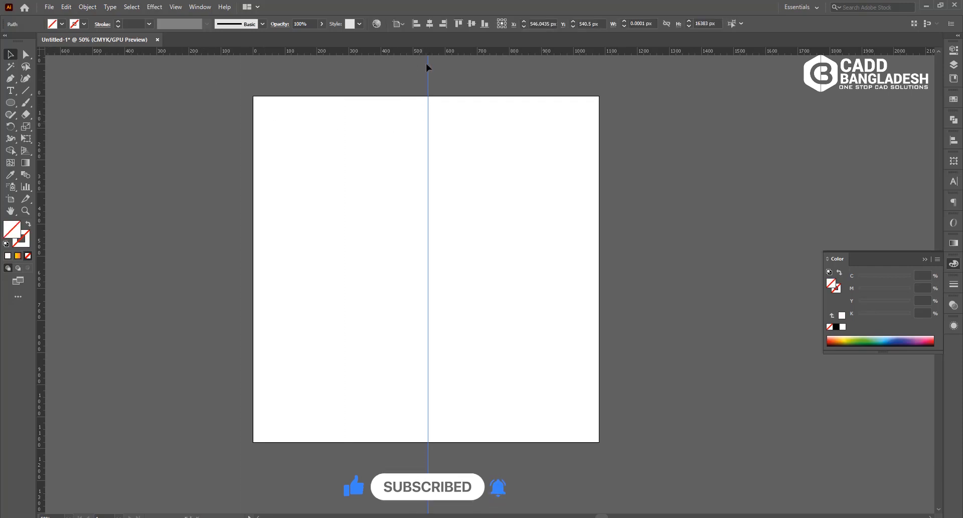
click(431, 24)
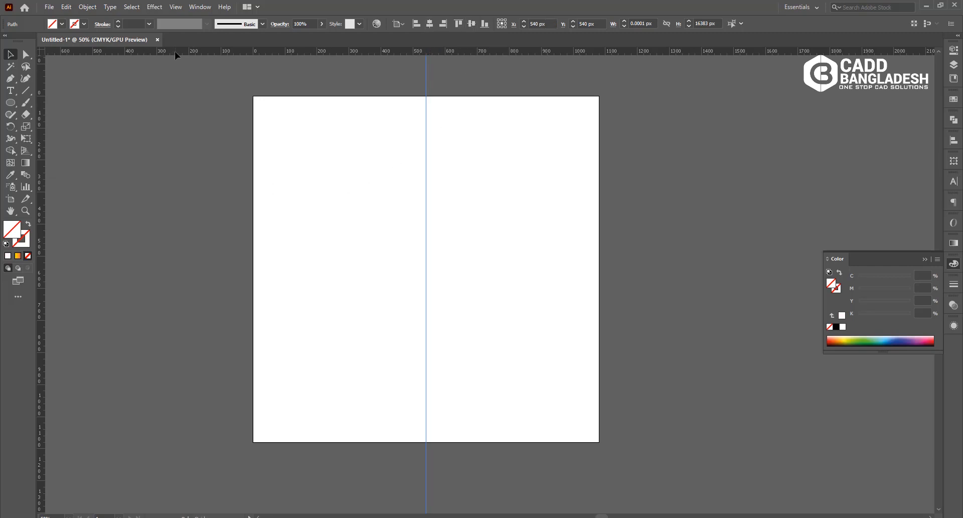
Add a horizontal guide across the artboard's middle and align its centre with the artboard's centre
drag(175, 51, 194, 268)
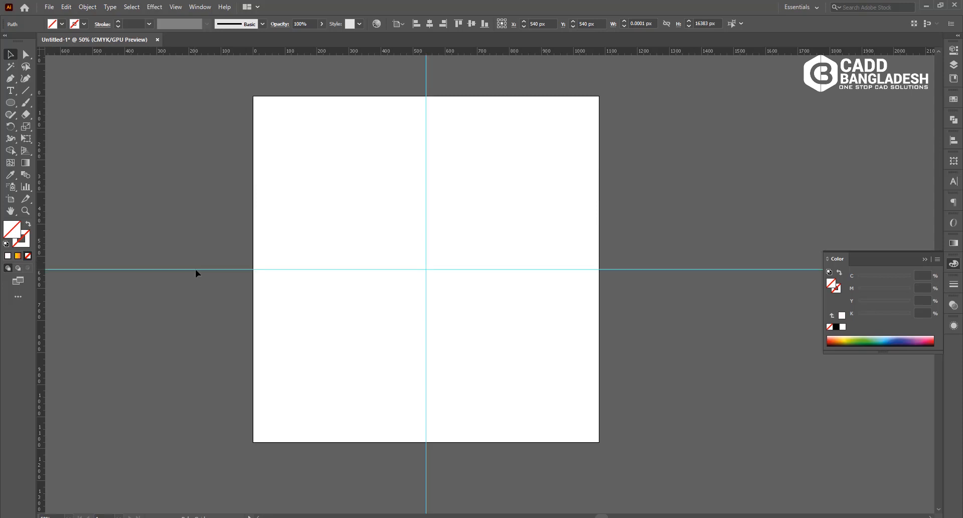
click(206, 268)
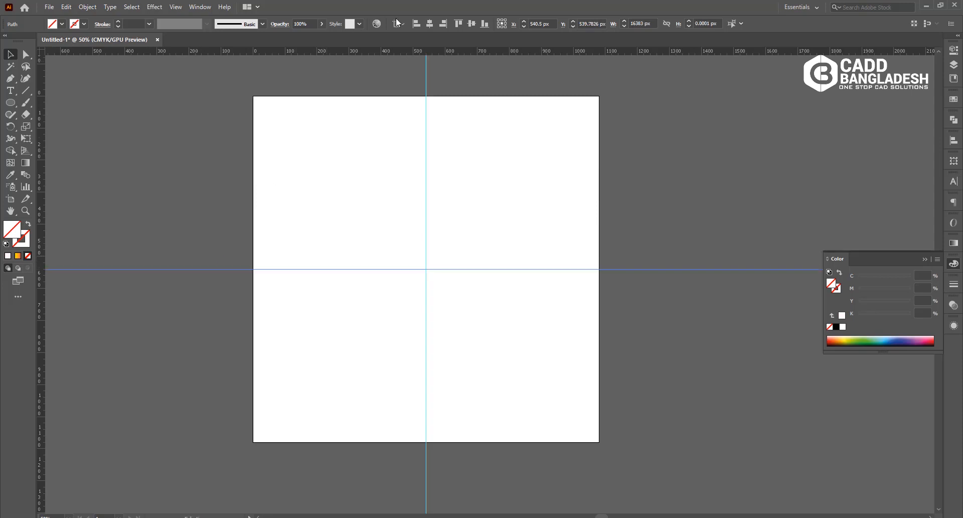
click(430, 23)
click(471, 24)
Select both centre guides and lock them
drag(373, 186, 480, 355)
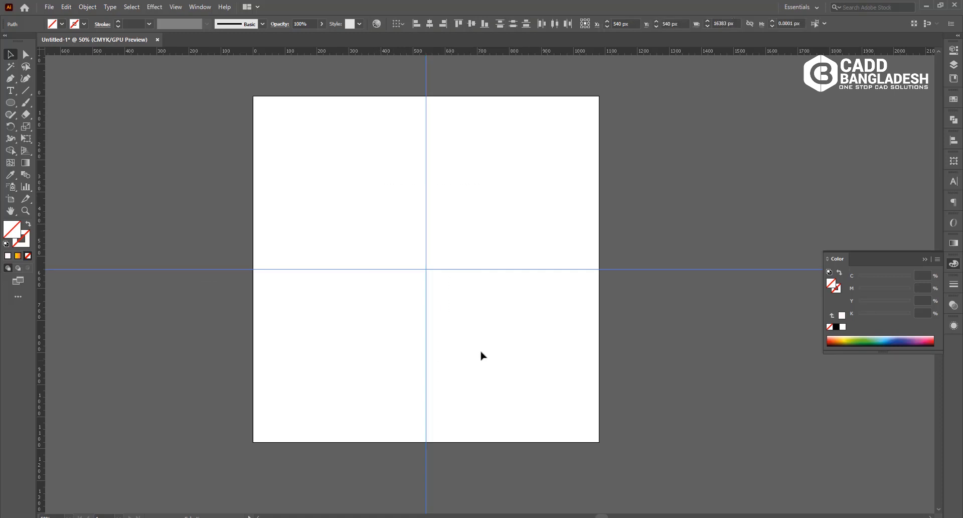
right_click(456, 202)
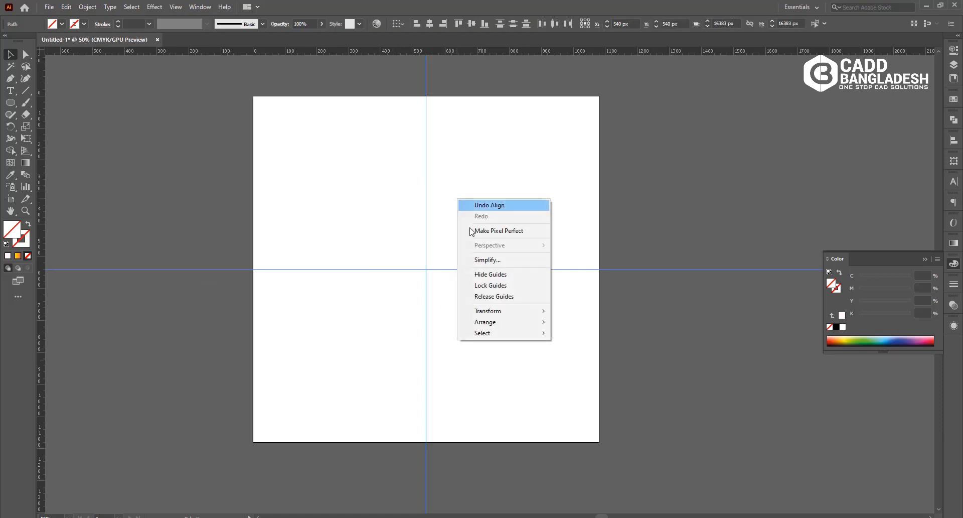
click(501, 286)
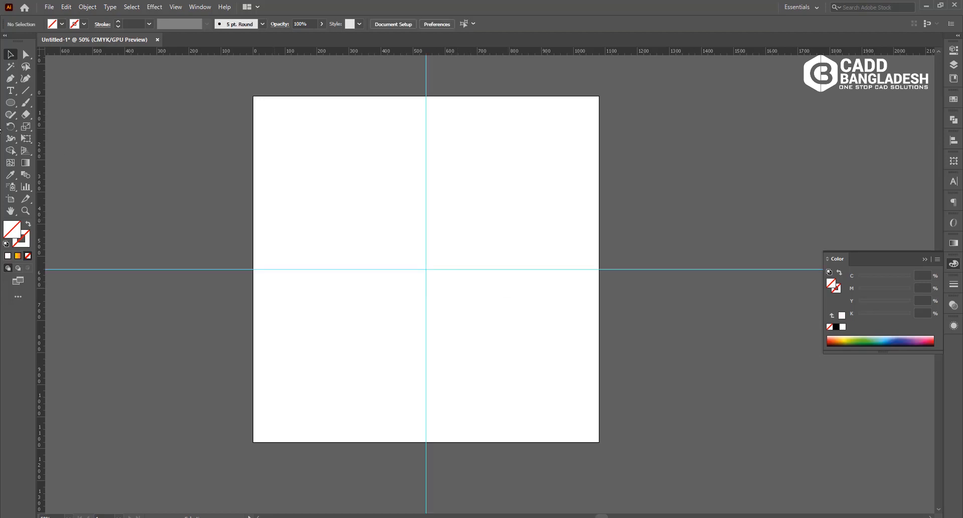
Draw a horizontal ellipse about 224 by 99 px on the vertical guide, in the upper part of the artboard
click(10, 104)
scroll(458, 144, up, 1)
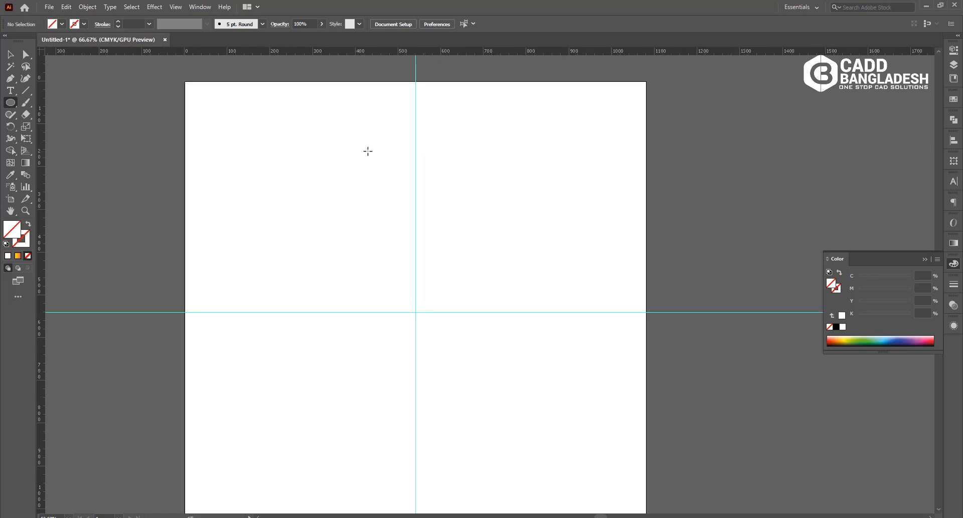
drag(368, 151, 464, 194)
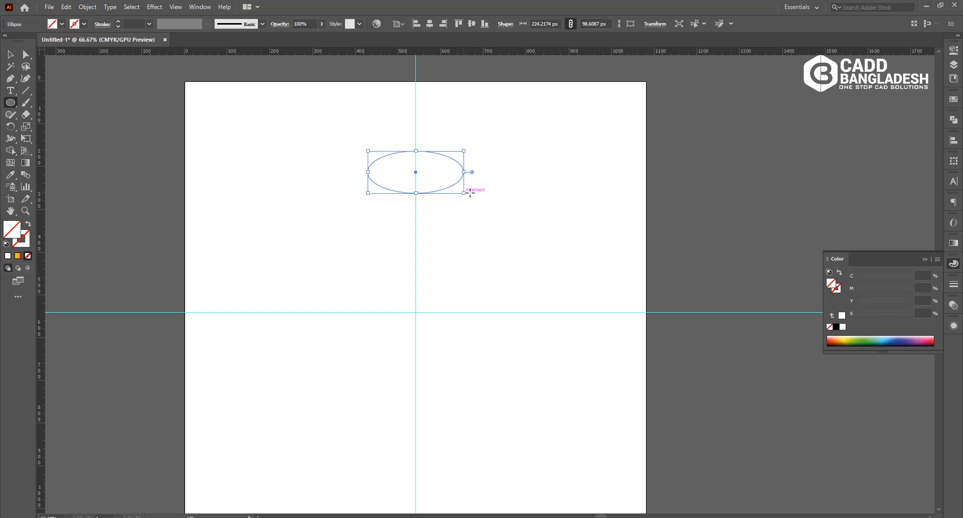
Give the ellipse a 1 pt stroke in near-black #070202 and keep it selected
click(10, 55)
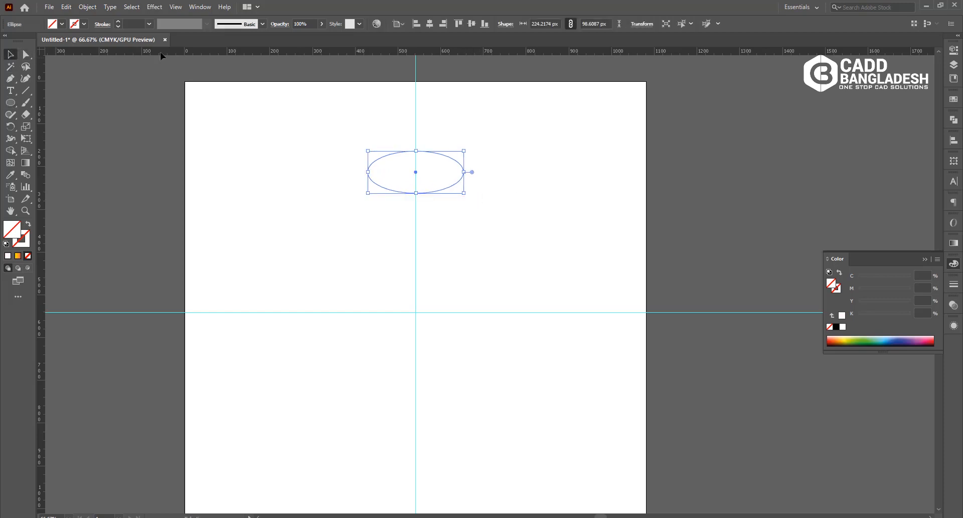
click(149, 24)
click(162, 69)
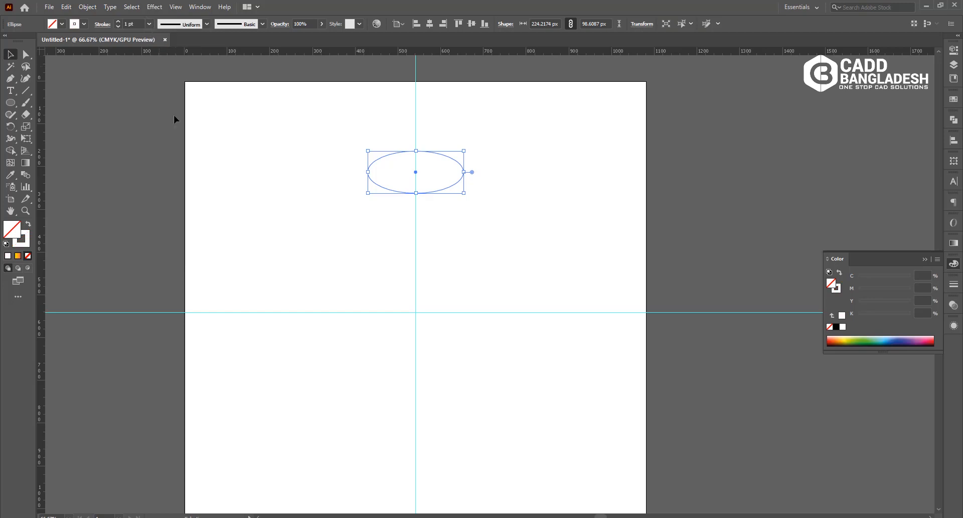
double_click(22, 240)
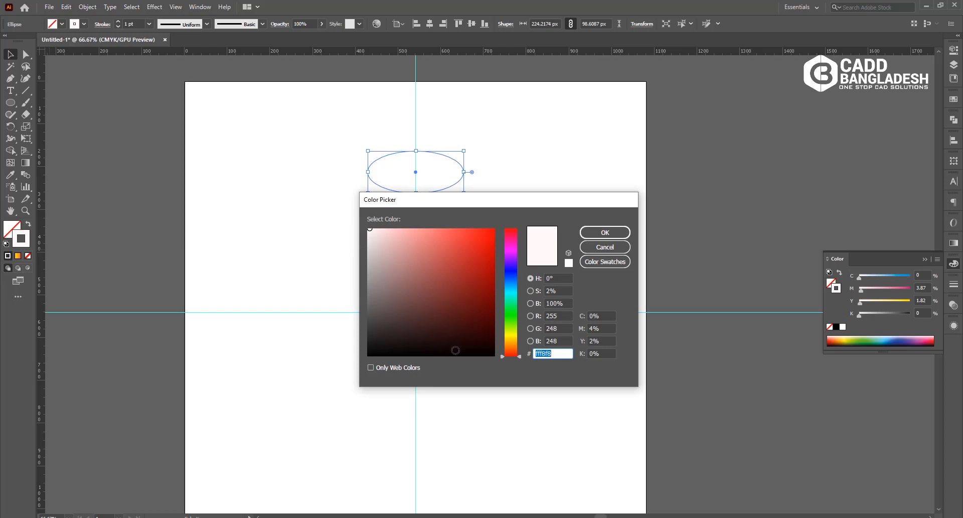
click(461, 353)
click(597, 233)
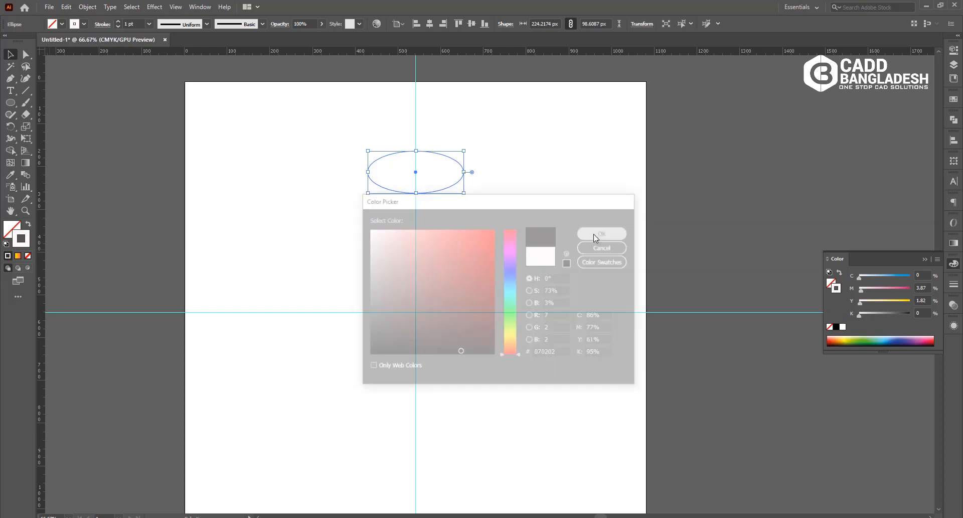
click(537, 198)
drag(529, 236, 450, 106)
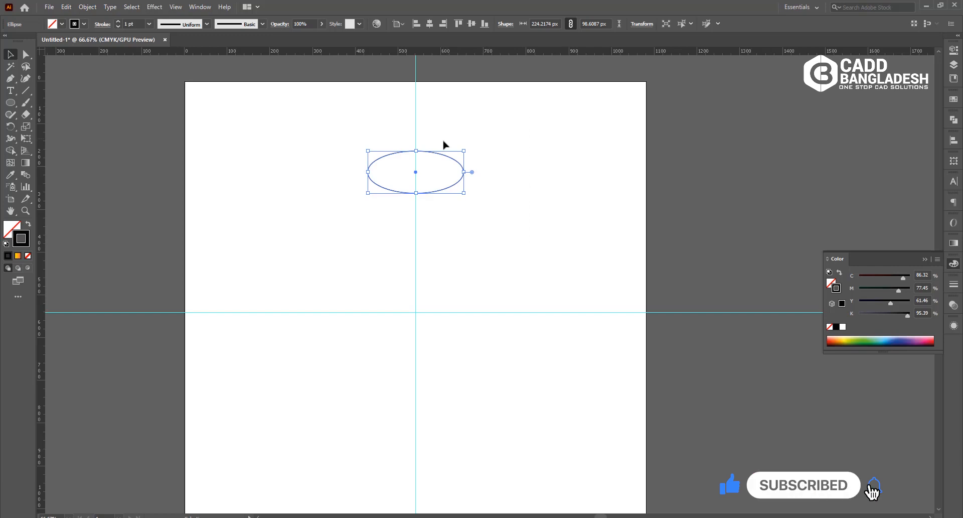
Convert the anchor points at the ellipse's two side ends to corners, forming a pointed leaf shape
click(26, 54)
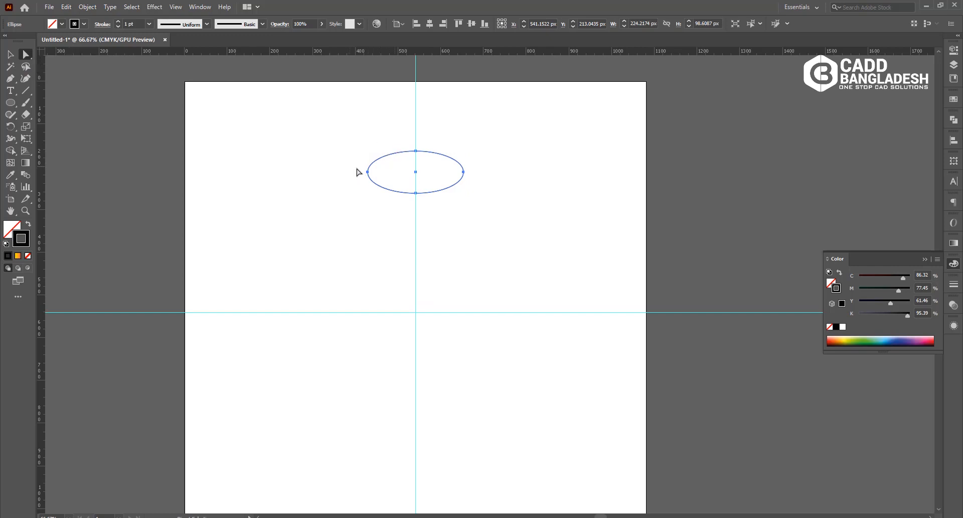
drag(354, 167, 495, 185)
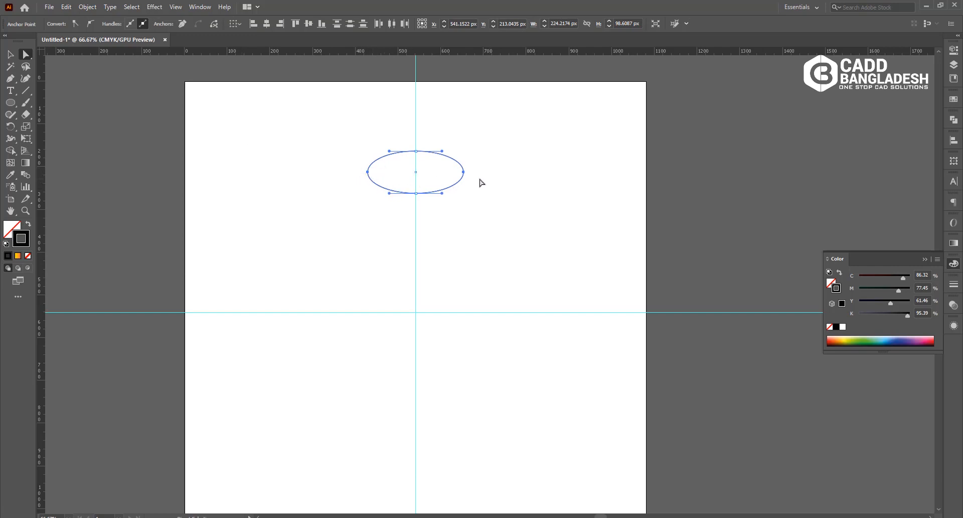
click(77, 24)
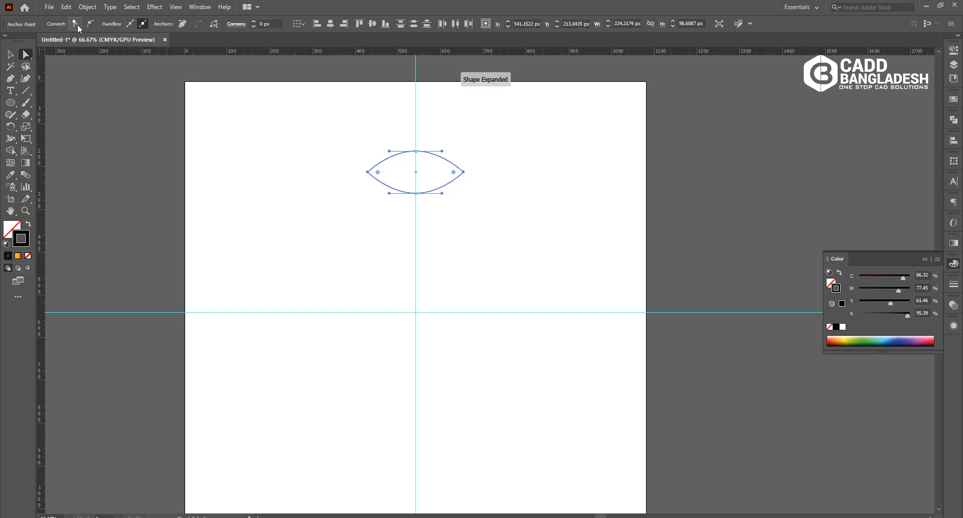
Duplicate the leaf shape about 39 px to its right, keeping the copy level with the original
click(9, 55)
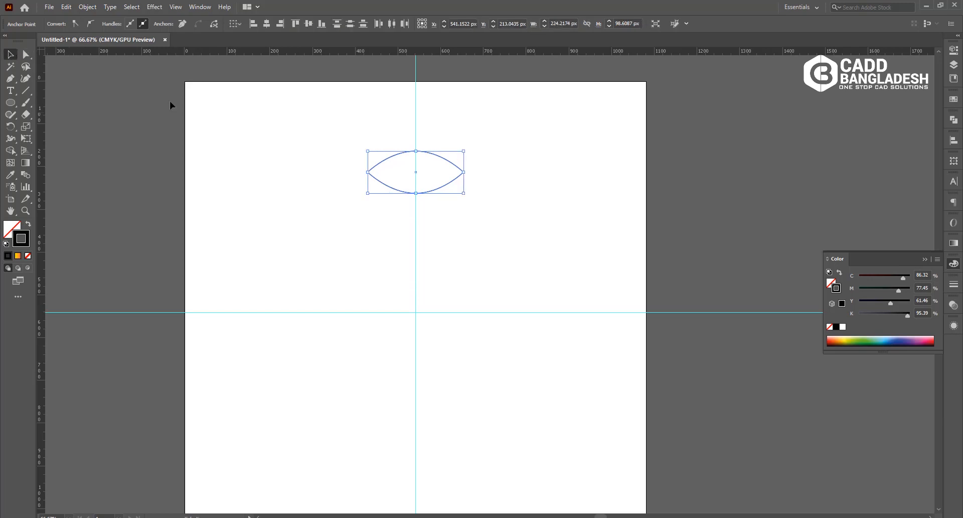
click(247, 121)
drag(357, 147, 383, 187)
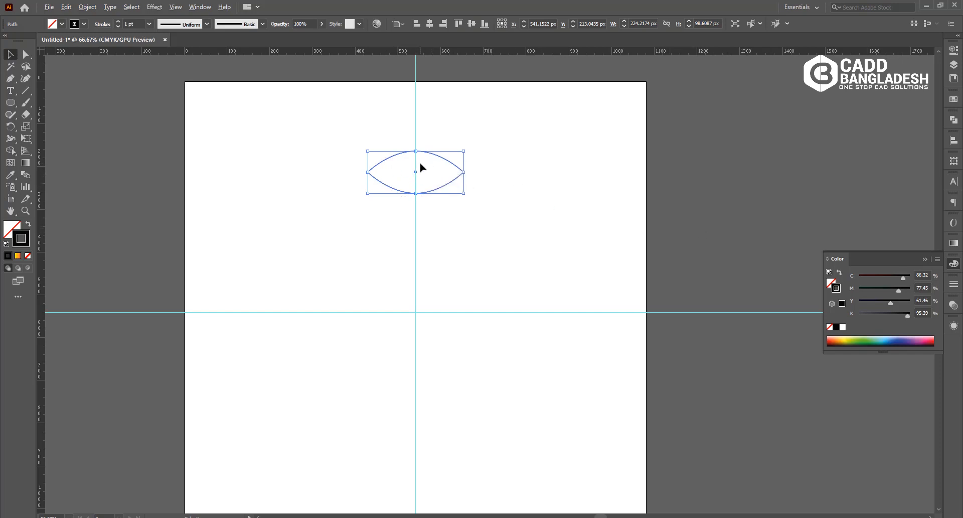
scroll(421, 163, up, 2)
scroll(424, 167, down, 1)
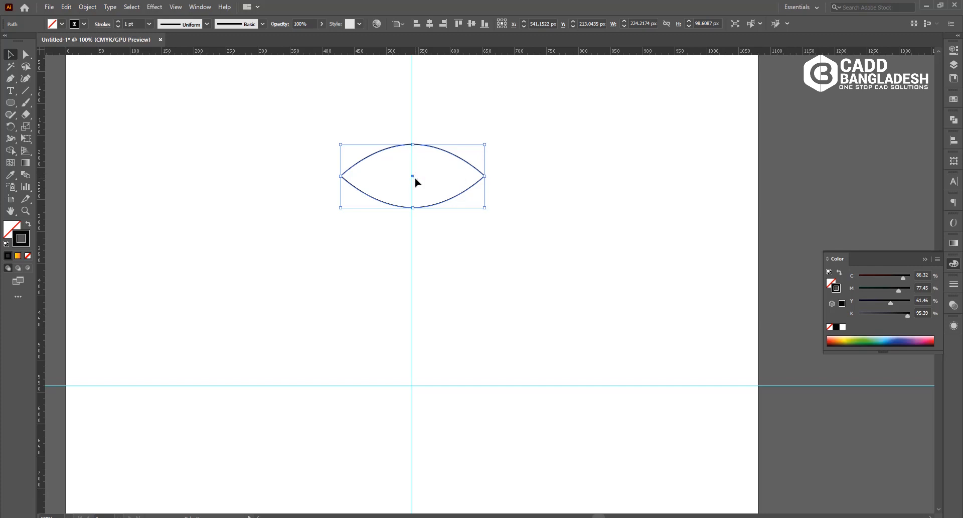
drag(413, 177, 439, 183)
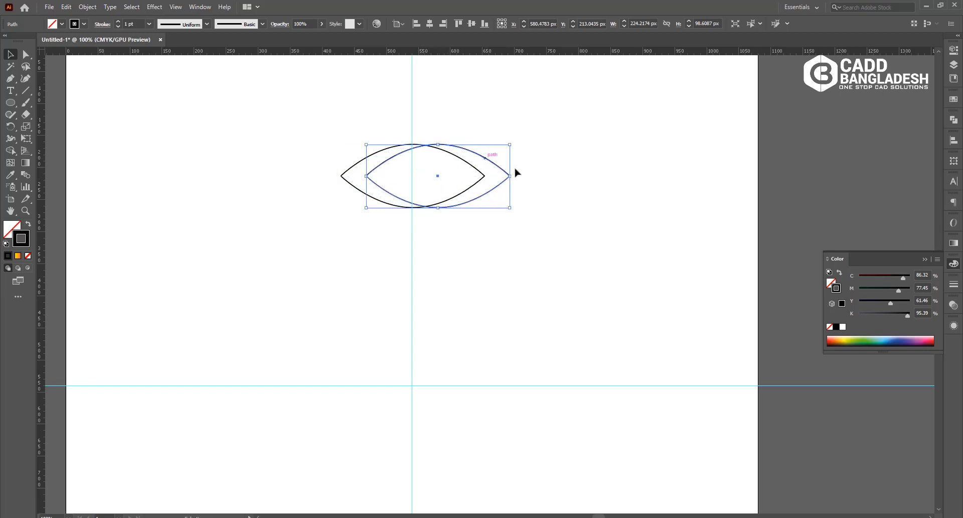
Offset the copied leaf's path by -10 px with Miter joins to create a smaller leaf inside it
click(88, 8)
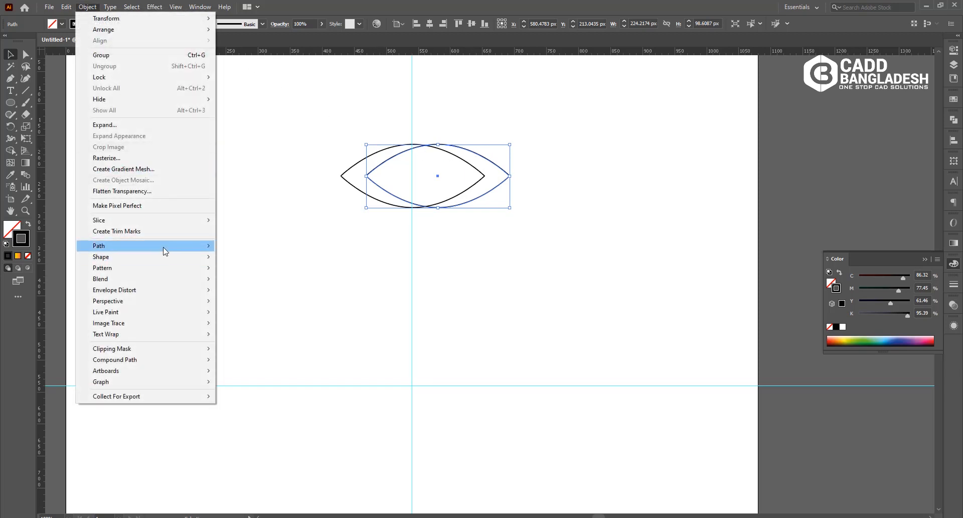
mouse_move(196, 251)
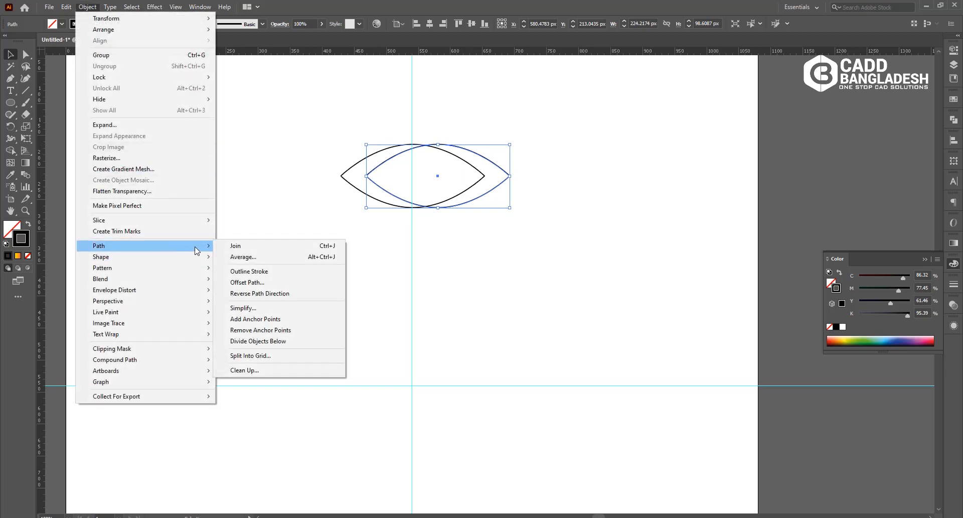
click(258, 282)
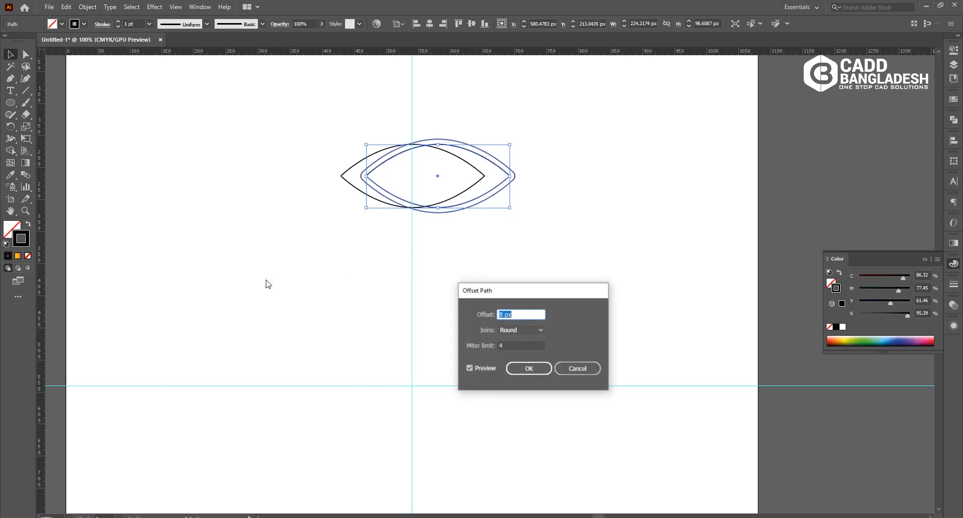
click(524, 332)
click(522, 340)
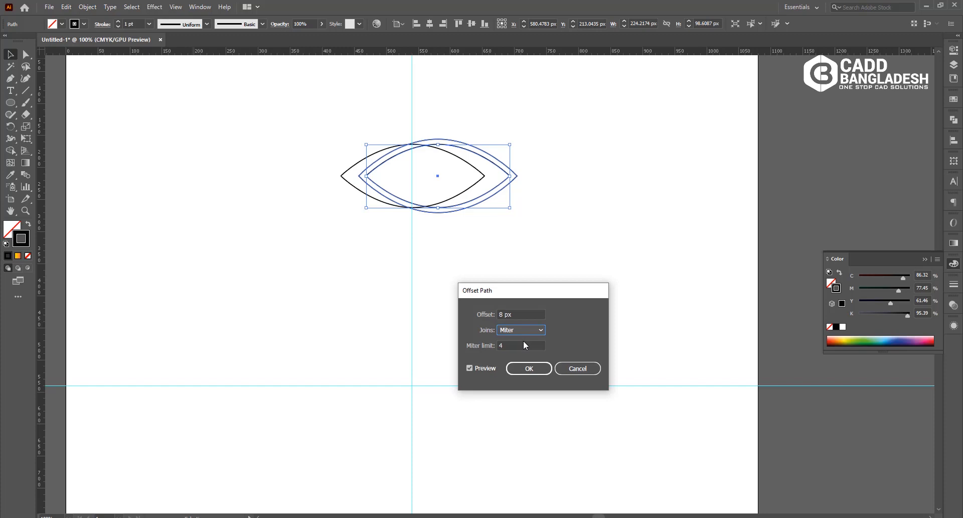
click(505, 315)
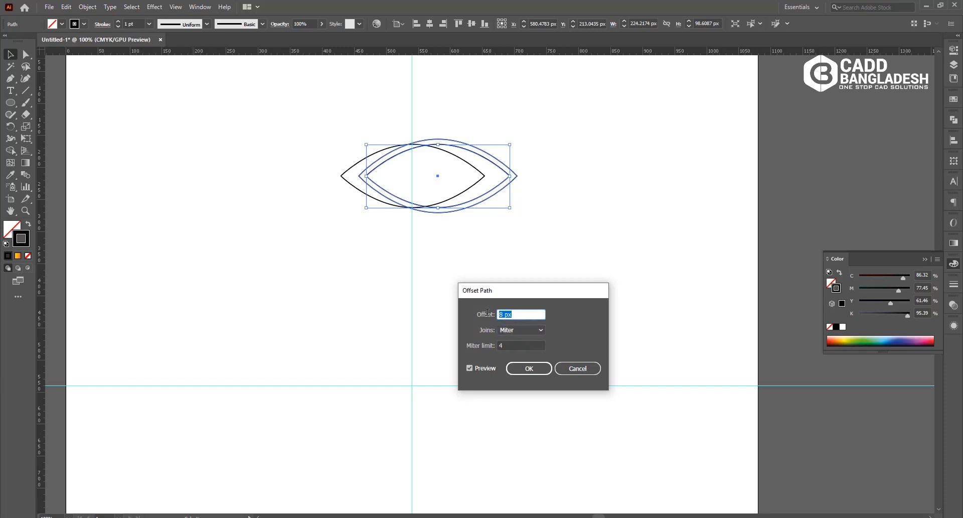
text(-8)
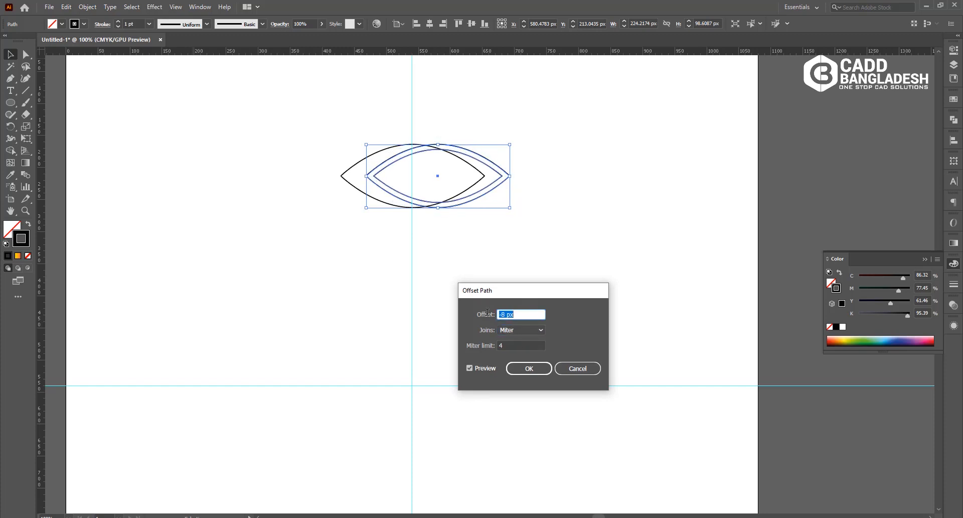
key(Down)
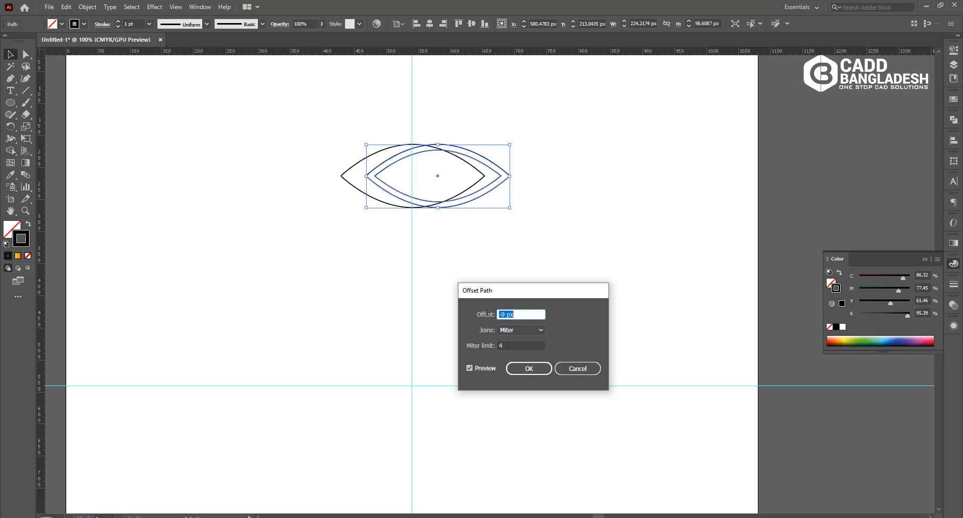
key(Down)
key(Down)
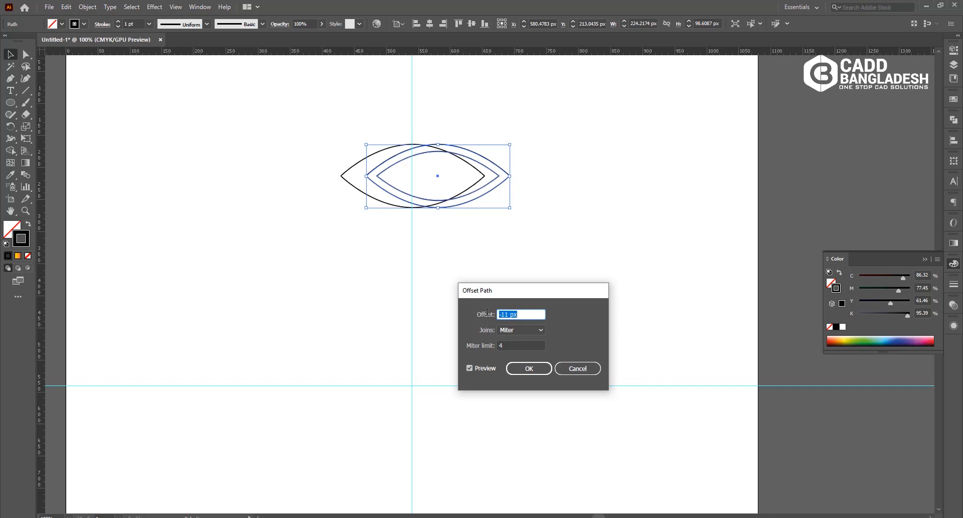
key(Up)
key(Down)
key(Up)
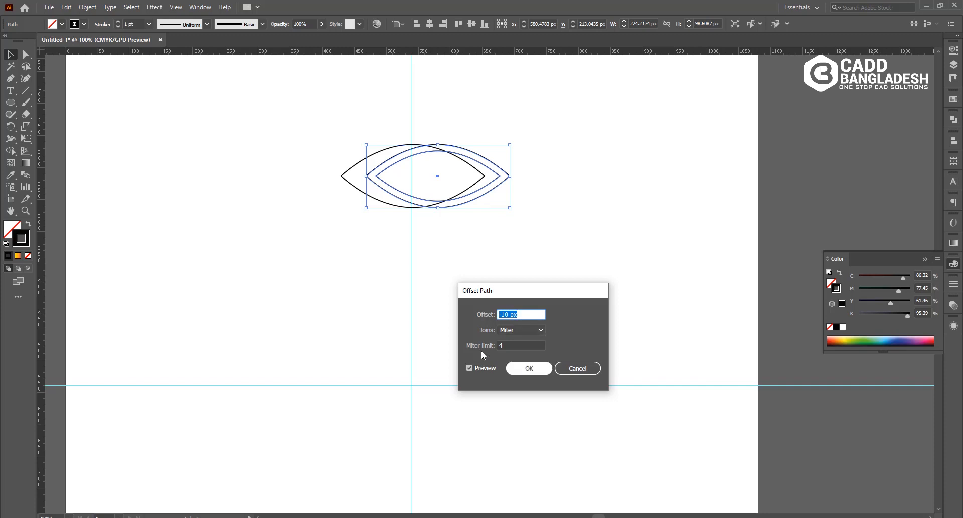
click(531, 369)
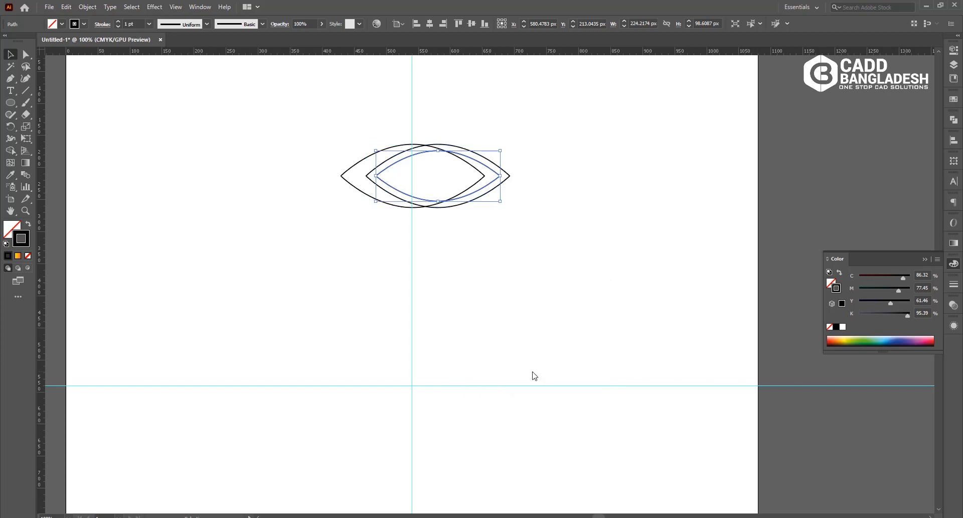
Trim the two outer leaves with Shape Builder, removing their overlap and the second leaf's remainder to leave a crescent around the inner leaf
drag(570, 250, 247, 108)
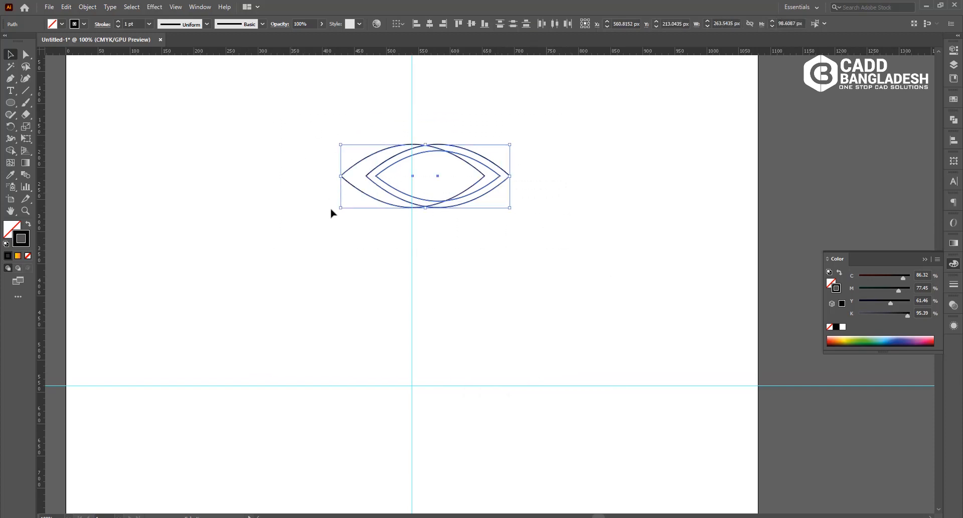
click(340, 244)
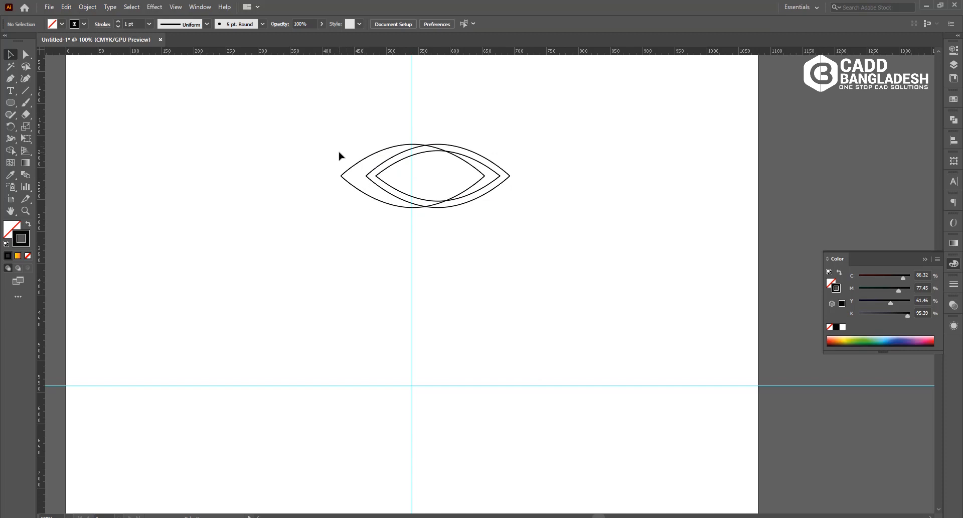
drag(342, 152, 359, 197)
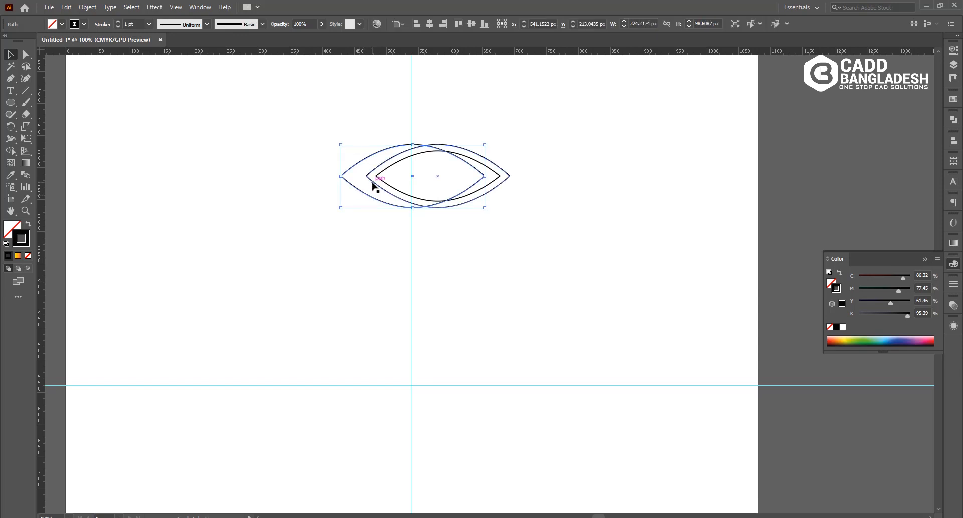
shift+click(372, 182)
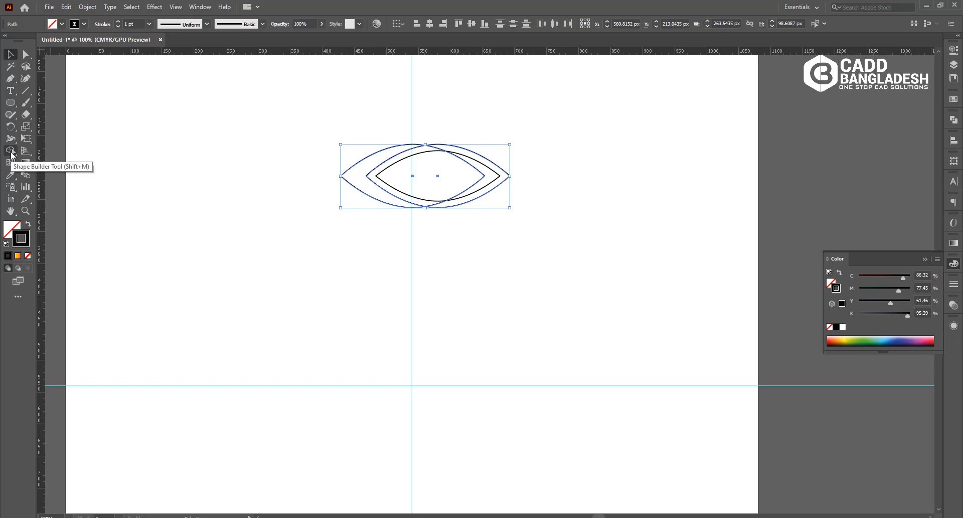
click(11, 152)
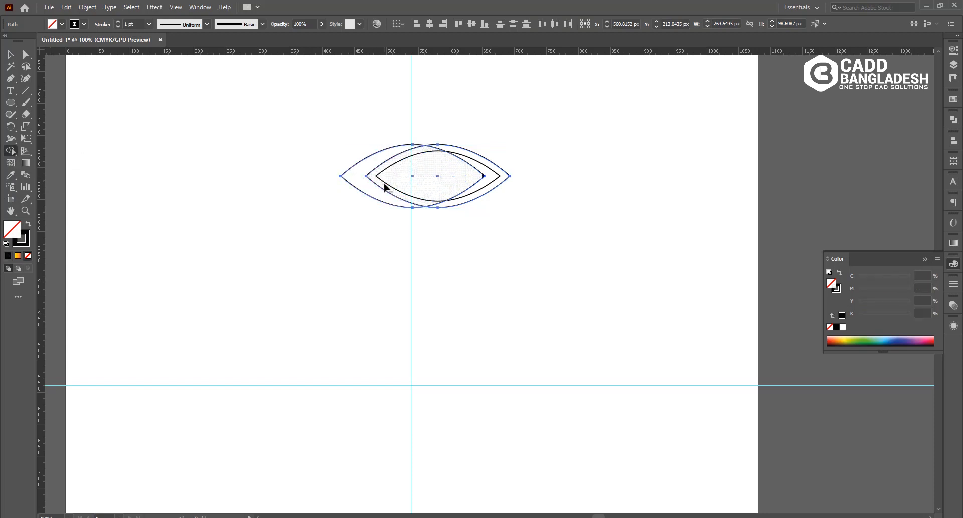
drag(411, 184, 516, 222)
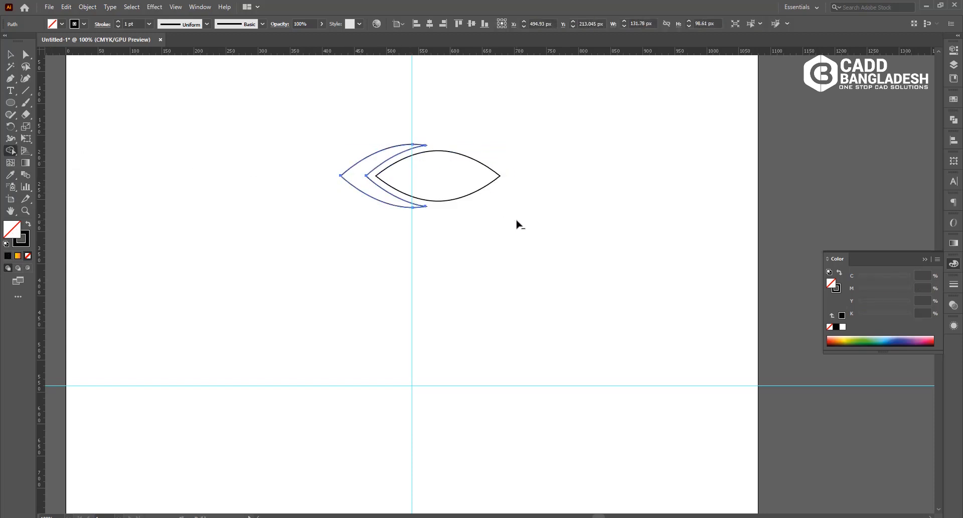
click(10, 55)
click(267, 162)
Fill the crescent and the inner leaf with the Orange, Yellow gradient and remove their strokes
click(482, 161)
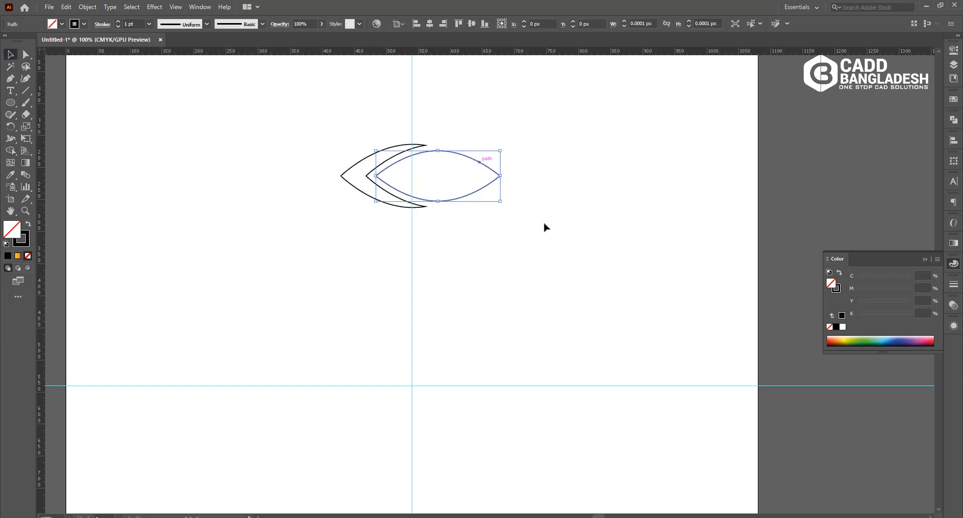
drag(544, 225, 321, 134)
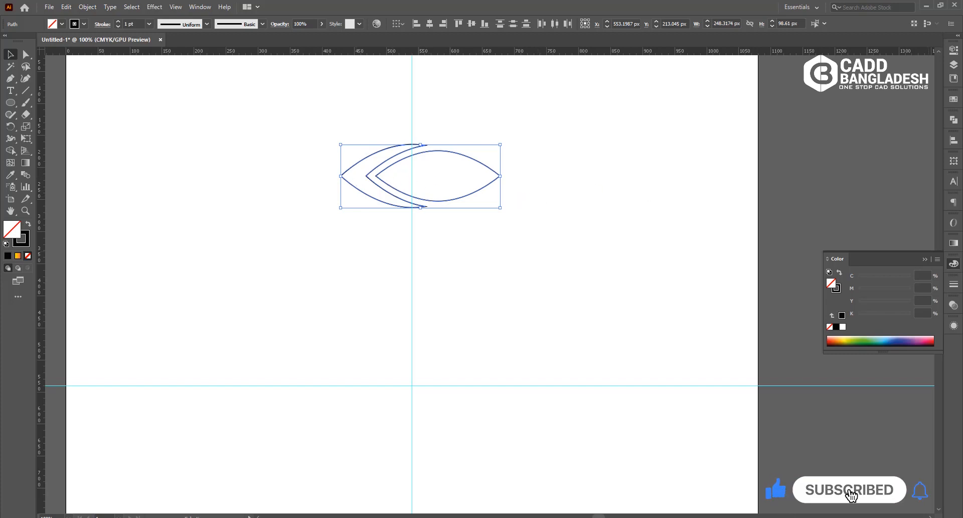
click(926, 260)
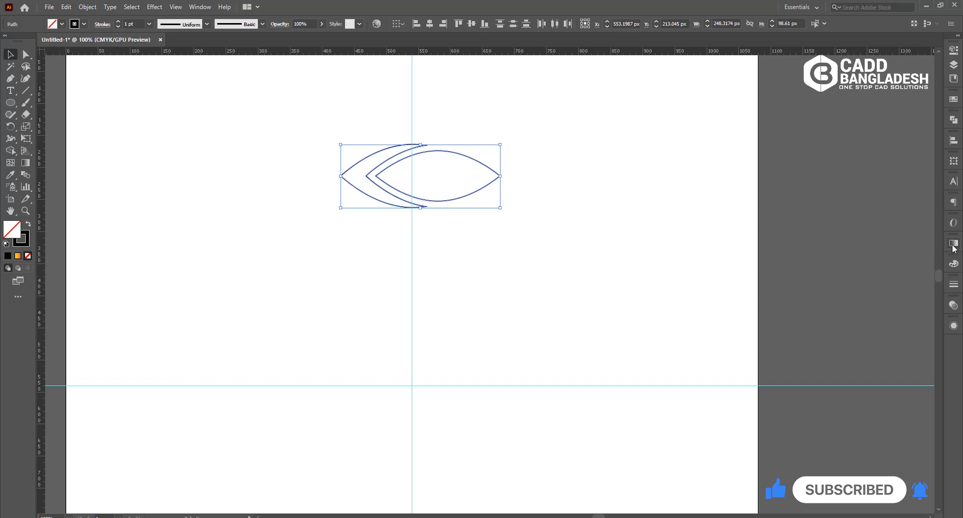
click(953, 244)
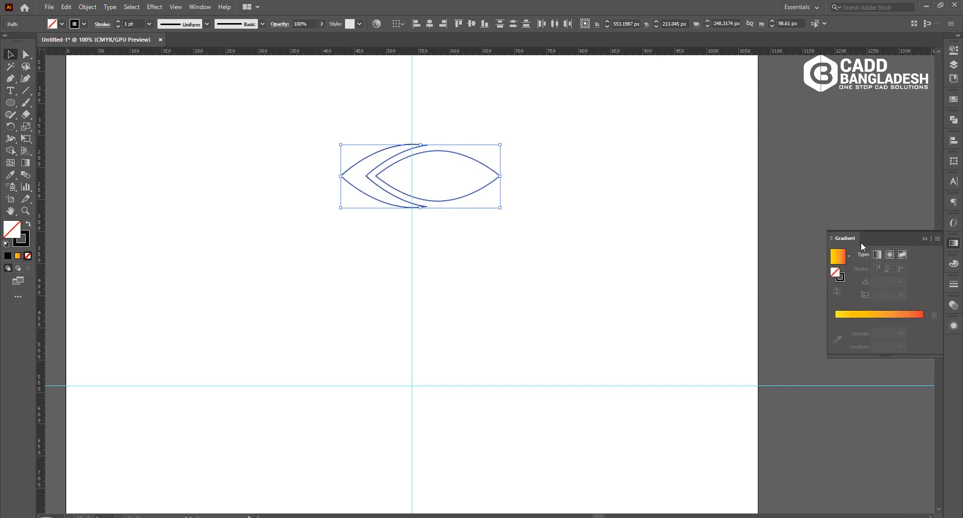
click(849, 257)
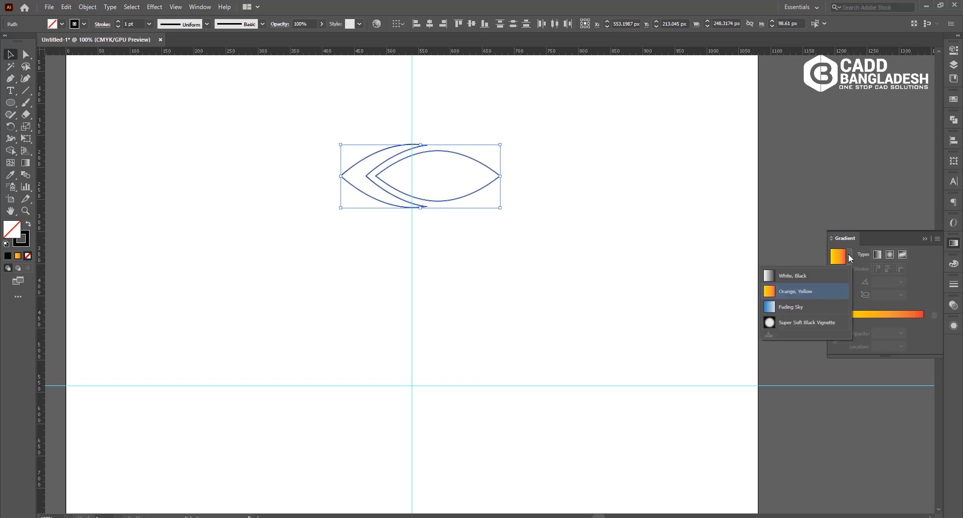
click(809, 291)
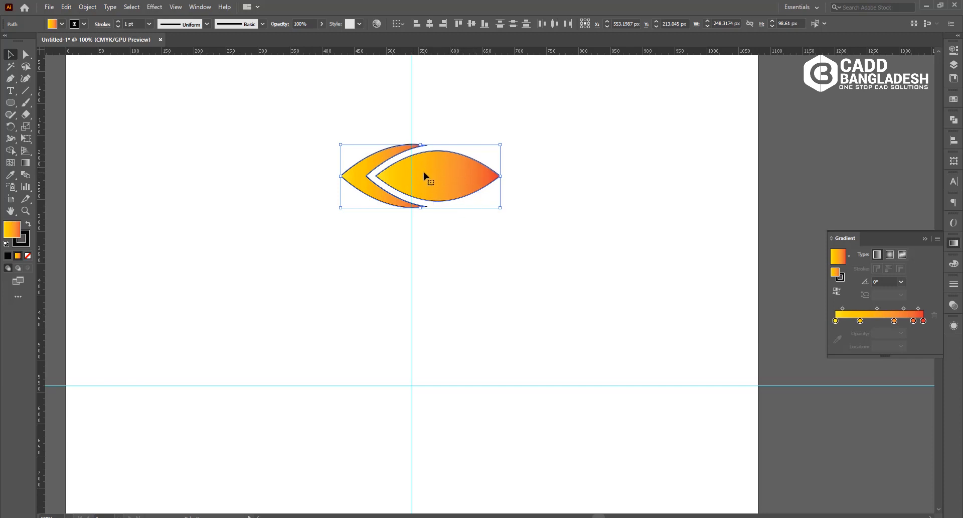
click(26, 246)
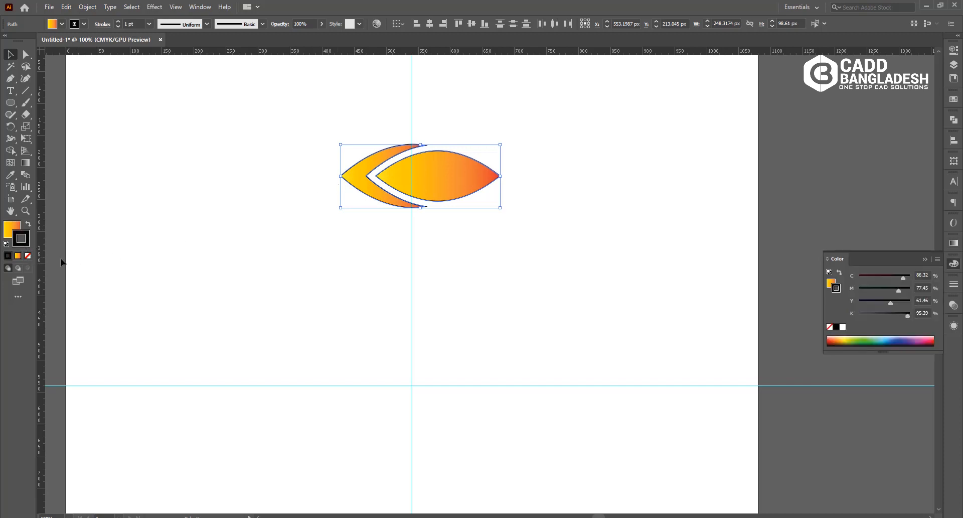
click(29, 256)
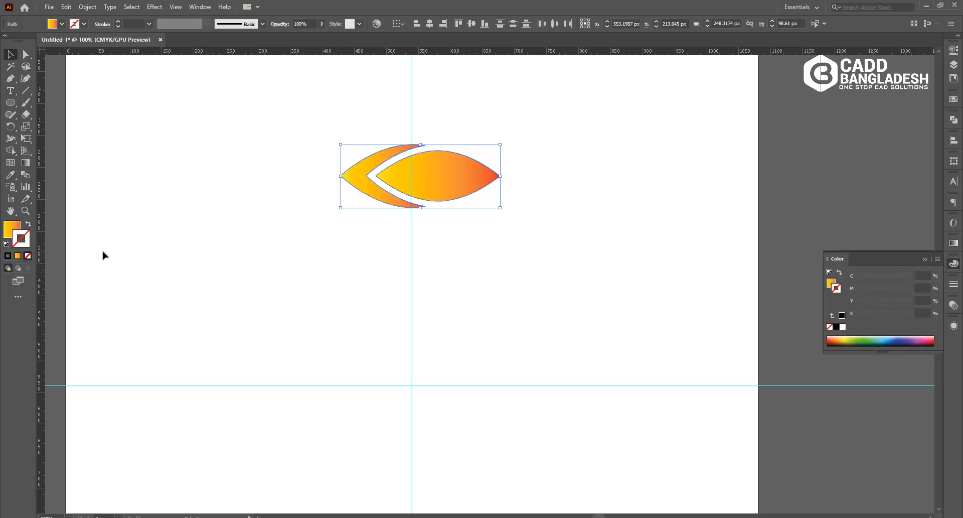
click(536, 266)
Group the crescent and leaf, and centre the group horizontally on the vertical guide
drag(567, 265, 324, 133)
click(429, 24)
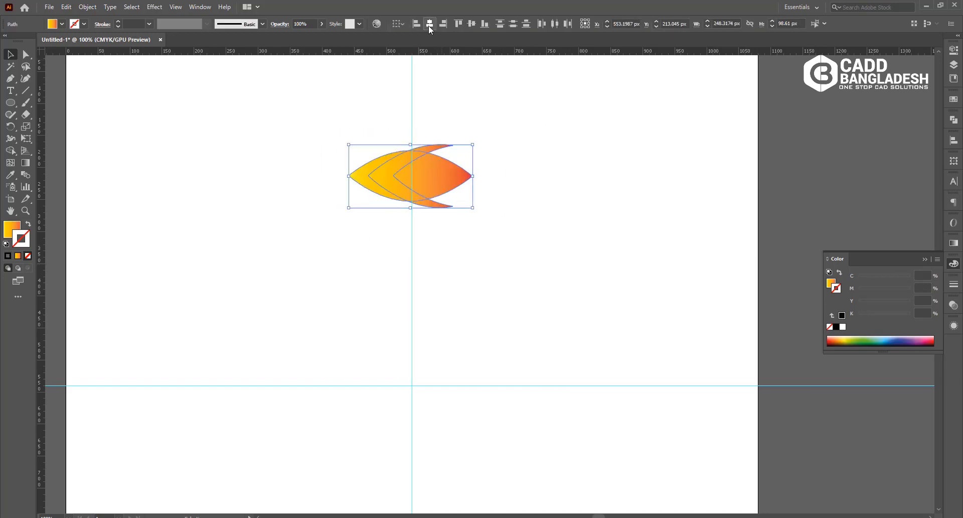
key(ctrl+z)
right_click(439, 171)
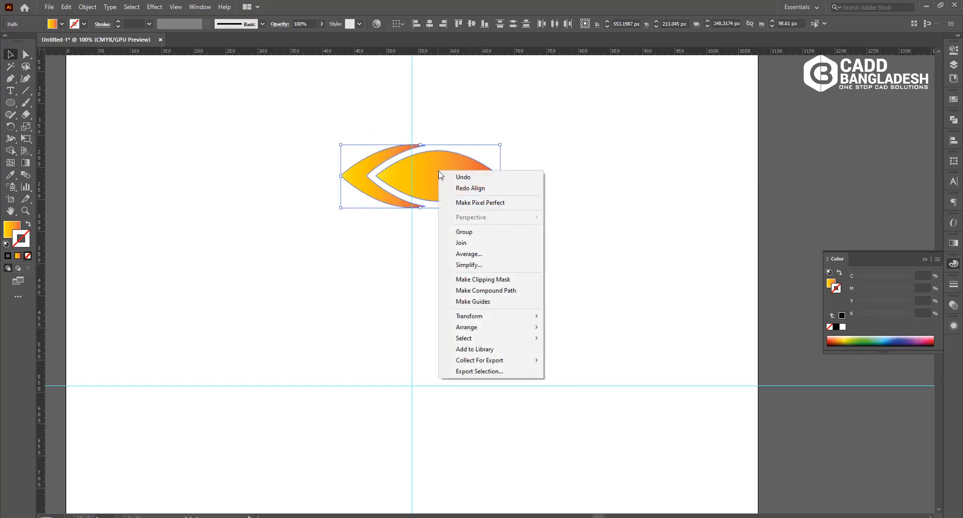
click(472, 232)
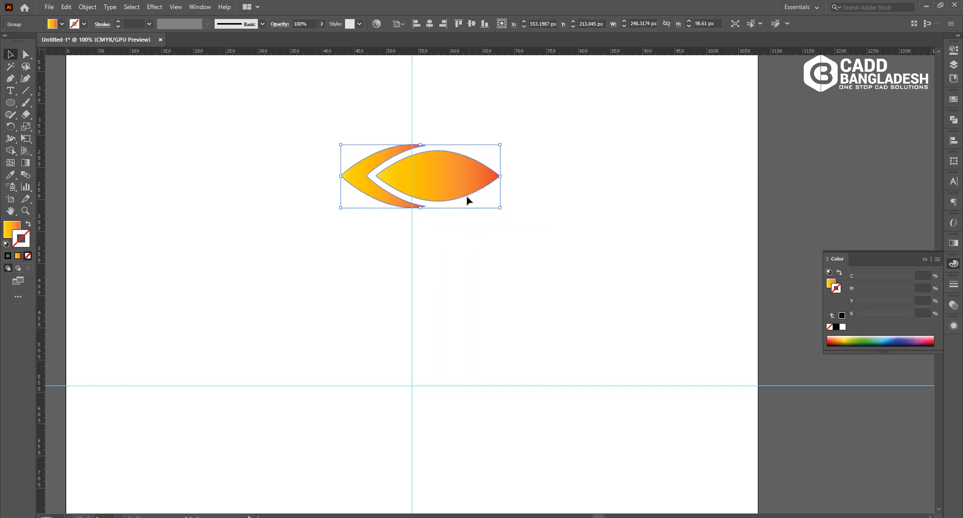
click(430, 26)
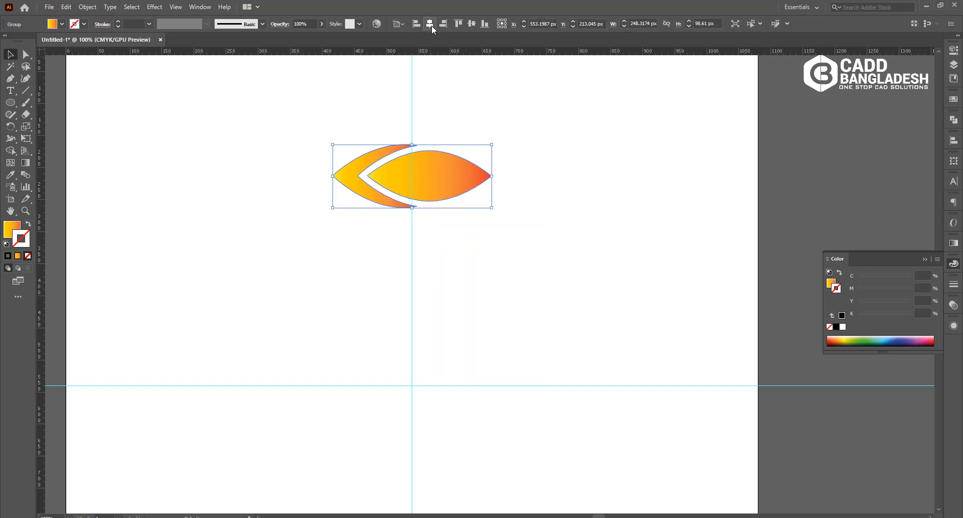
click(520, 172)
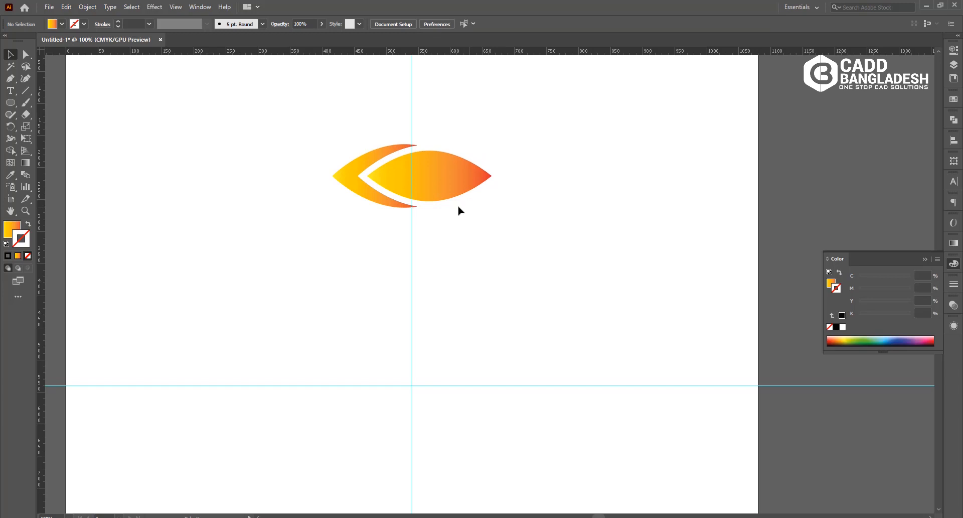
Ungroup the centred crescent and leaf into separate shapes and clear the selection
click(438, 182)
right_click(438, 181)
click(466, 266)
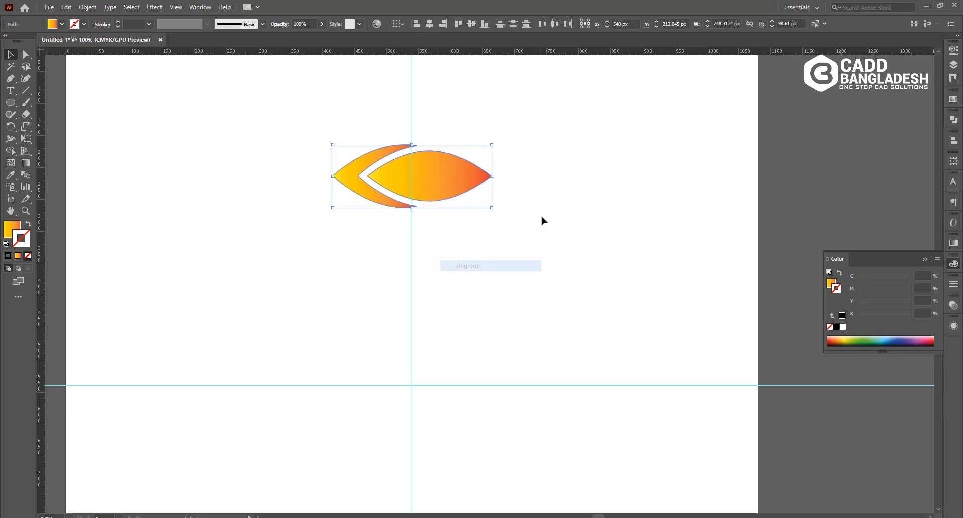
click(541, 219)
Redirect the inner leaf's gradient to -90°, running from yellow above the leaf to red below it
click(449, 172)
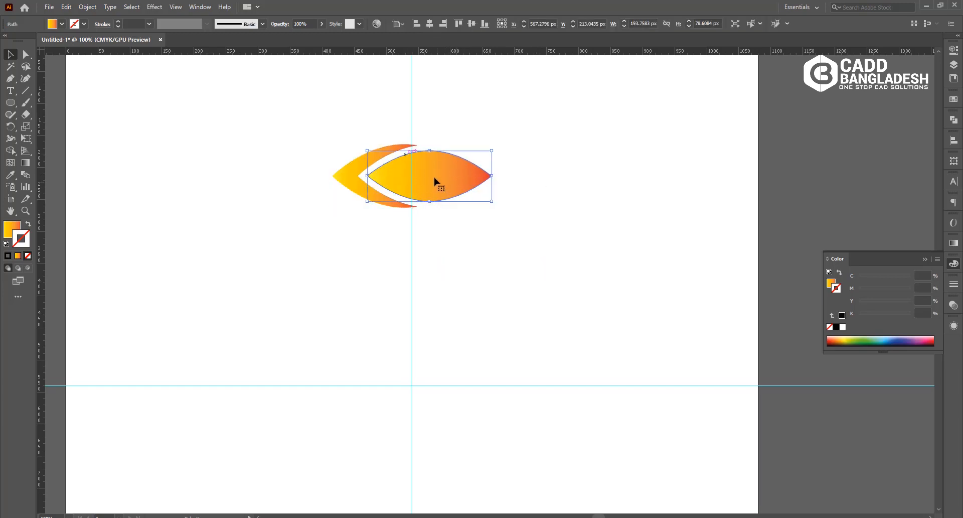
click(24, 164)
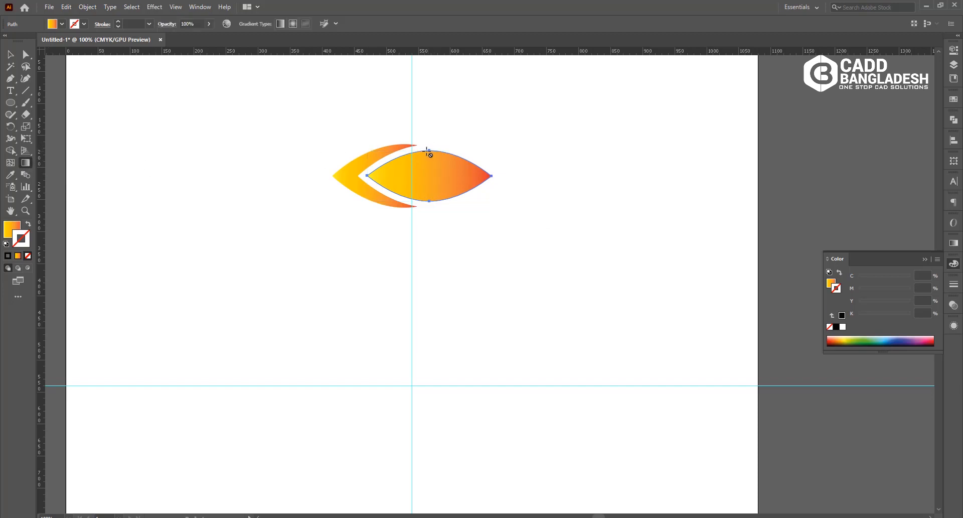
click(10, 54)
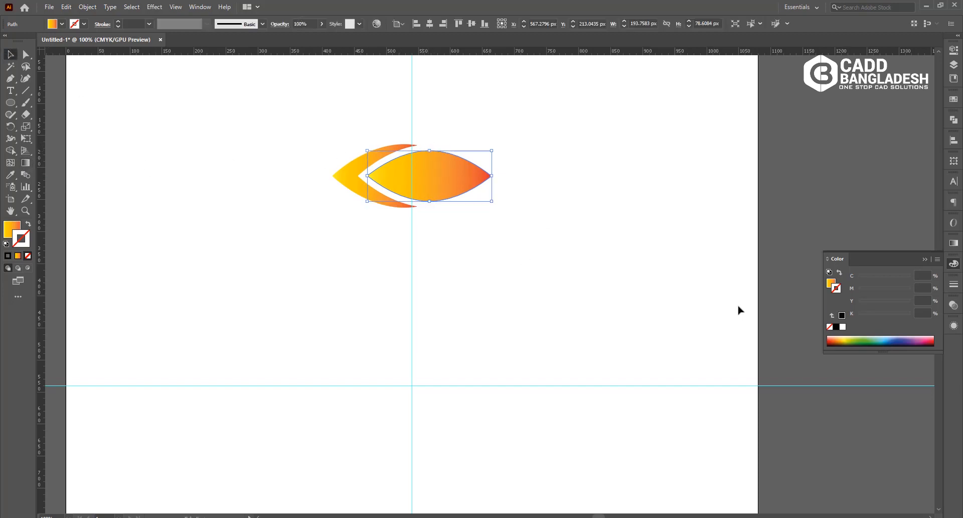
click(953, 244)
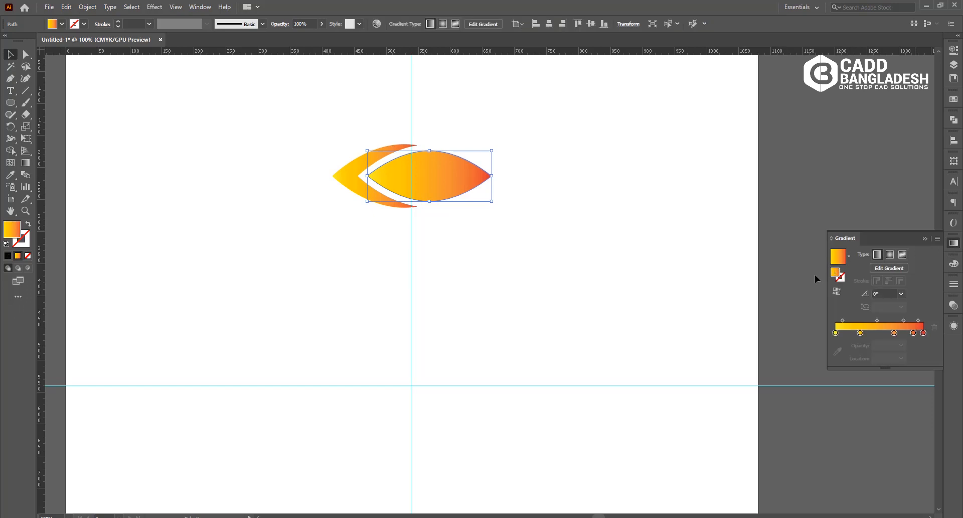
key(g)
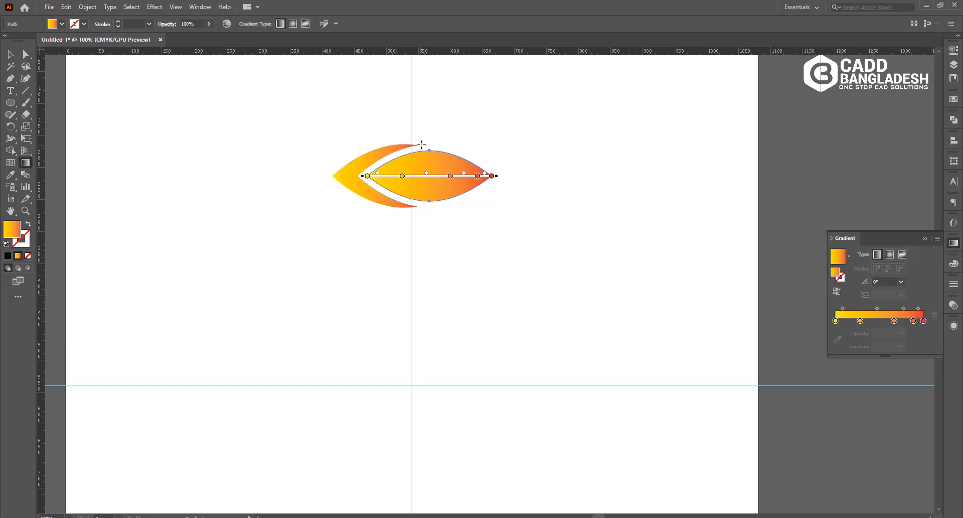
drag(432, 141, 430, 228)
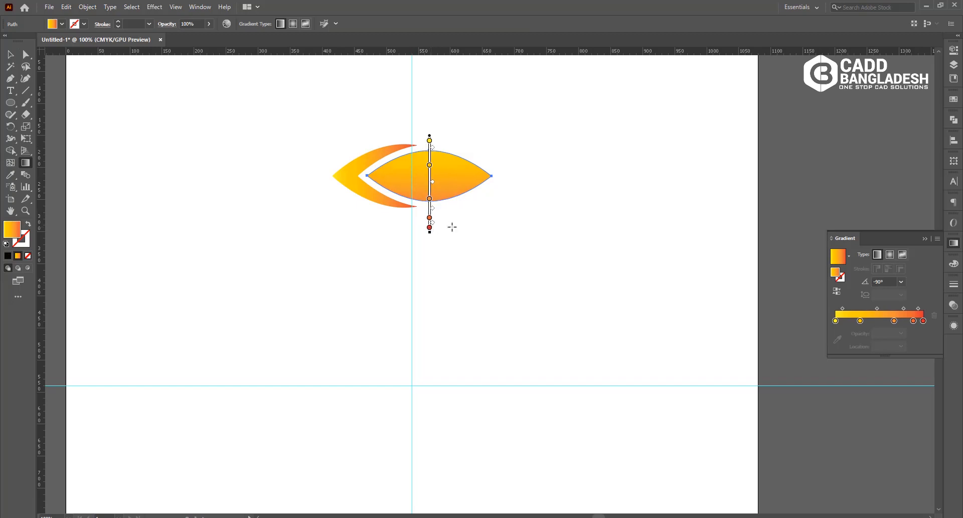
key(v)
click(211, 170)
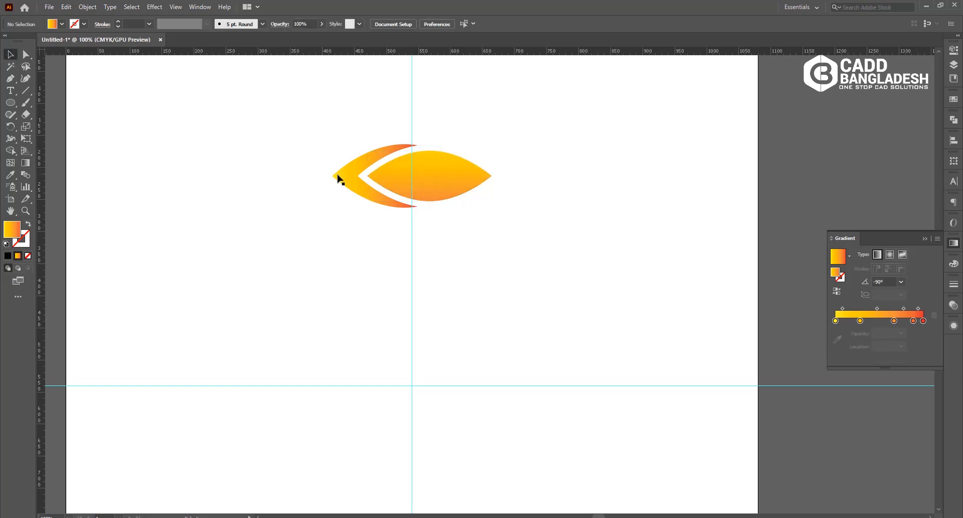
Redirect the crescent's gradient to -90°, running from yellow near its upper edge to red below the shape
click(344, 179)
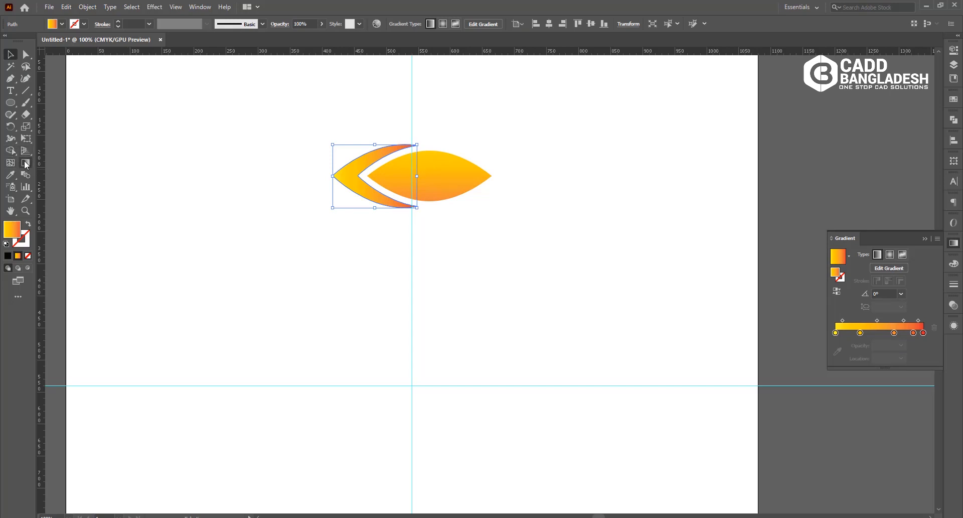
click(26, 162)
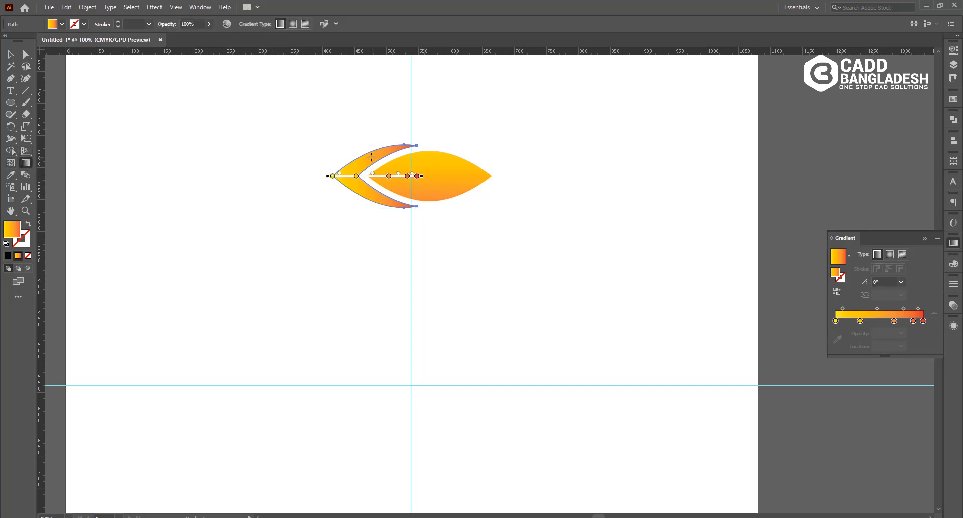
drag(347, 154, 349, 238)
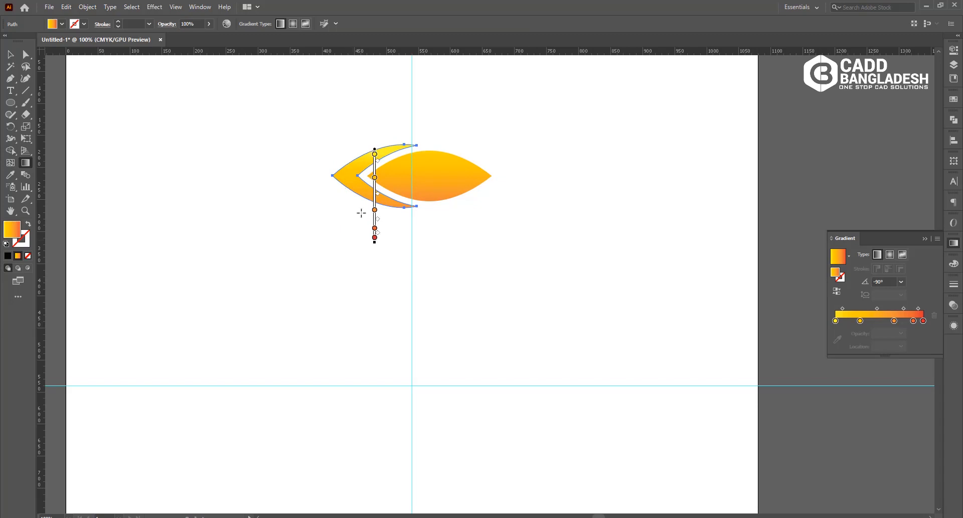
click(10, 54)
click(250, 180)
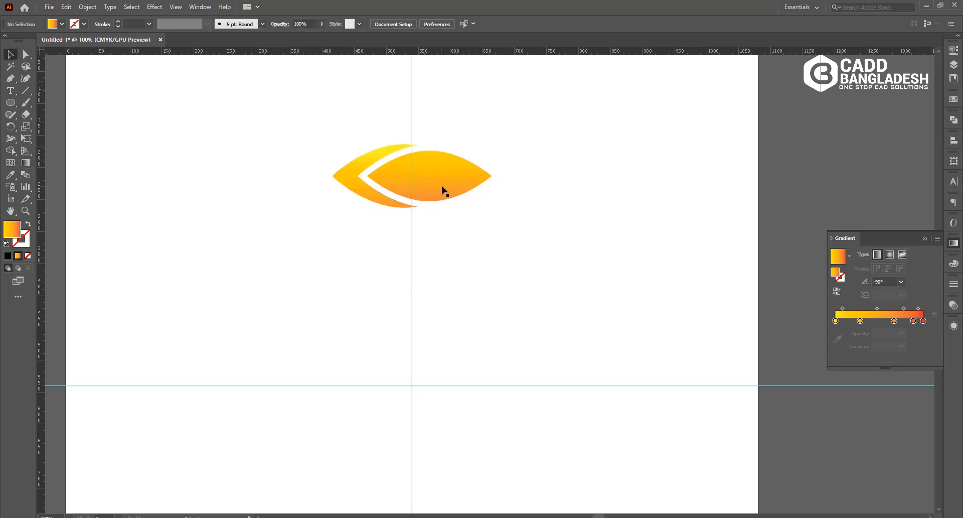
Group the recoloured crescent and inner leaf into one object and deselect it
click(442, 190)
drag(508, 230, 296, 136)
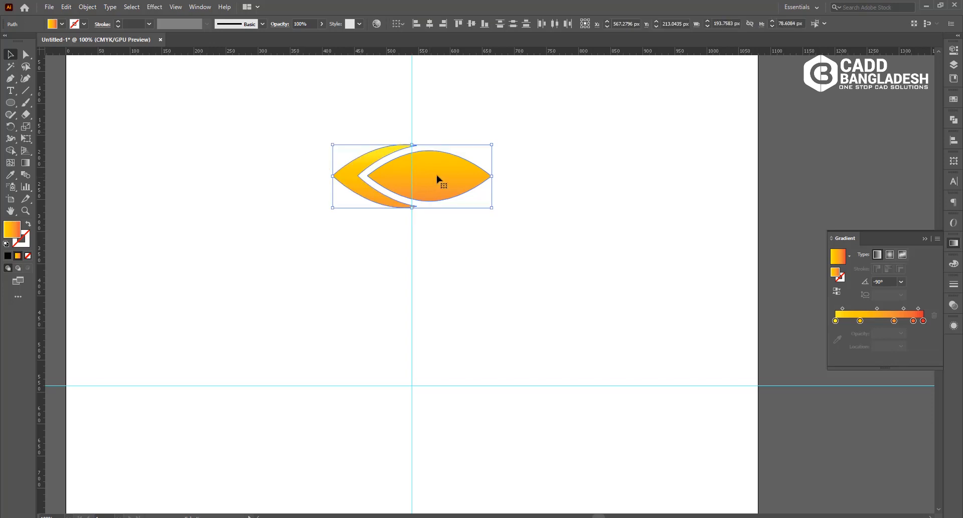
right_click(443, 175)
click(481, 236)
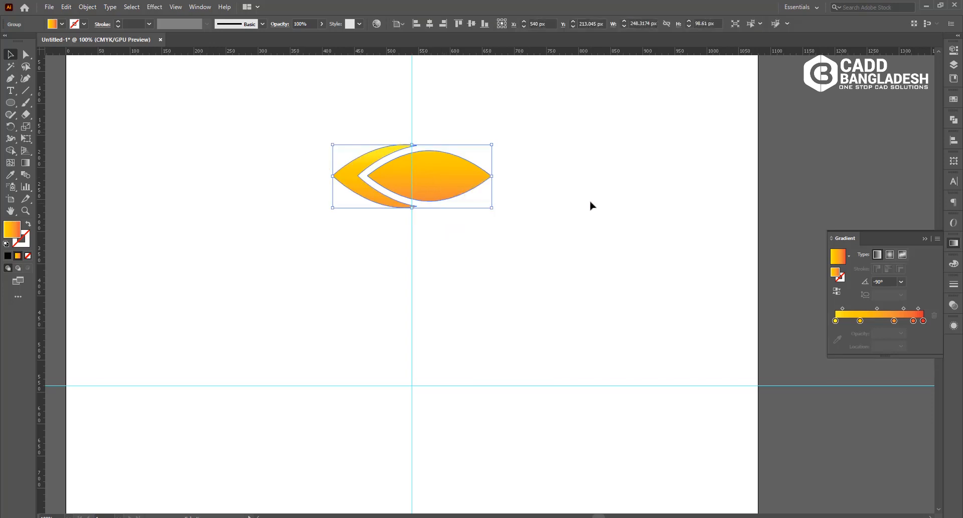
click(590, 207)
scroll(590, 207, down, 1)
scroll(590, 206, up, 1)
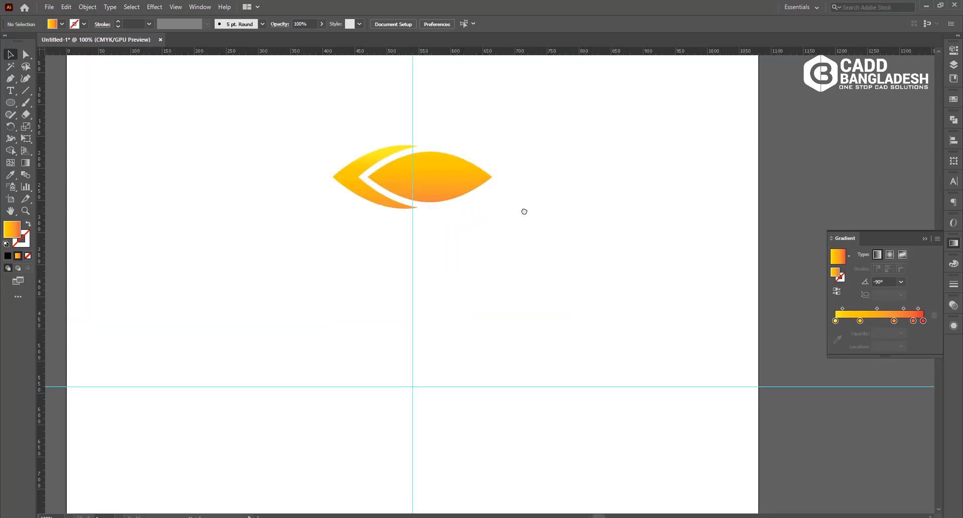
scroll(525, 201, down, 1)
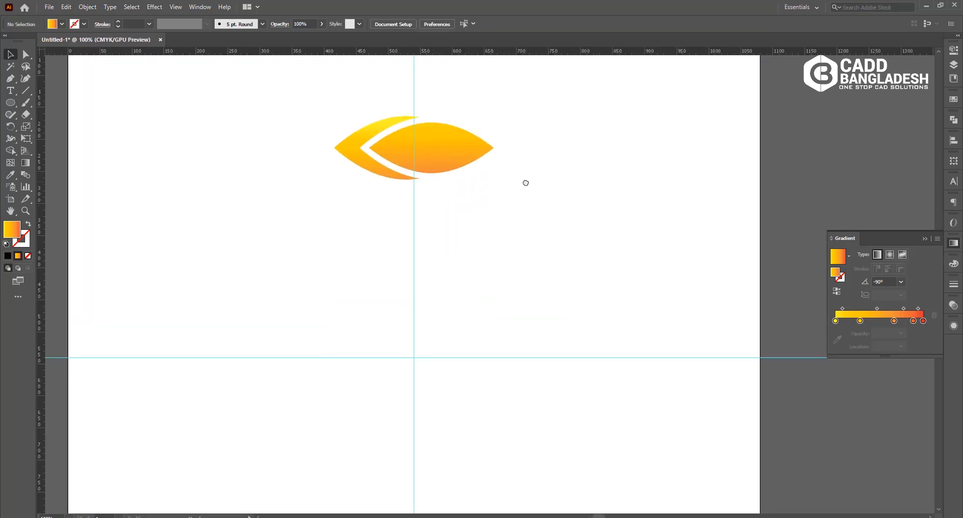
Draw a circle about 417 px across centred on the guide intersection, give it a radial gradient fill and deselect it
click(10, 103)
drag(413, 357, 546, 466)
key(v)
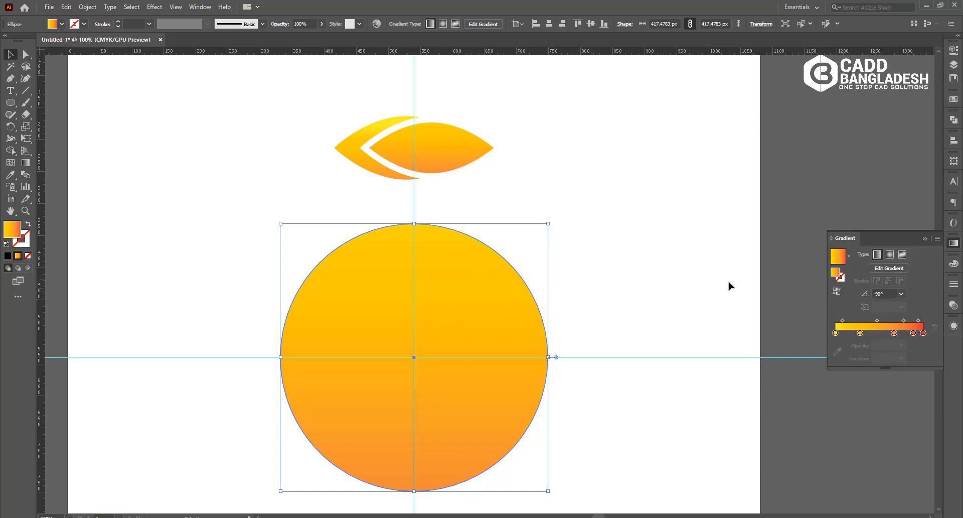
click(890, 254)
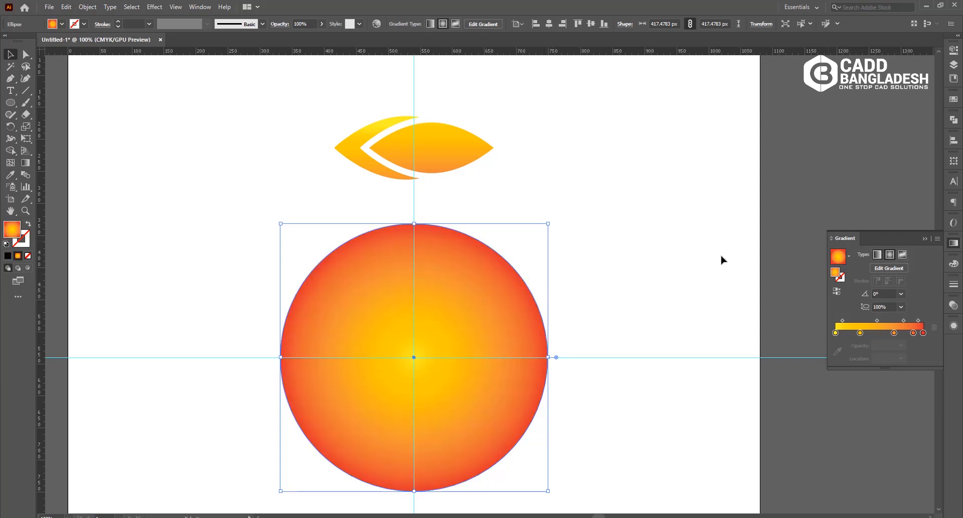
click(588, 234)
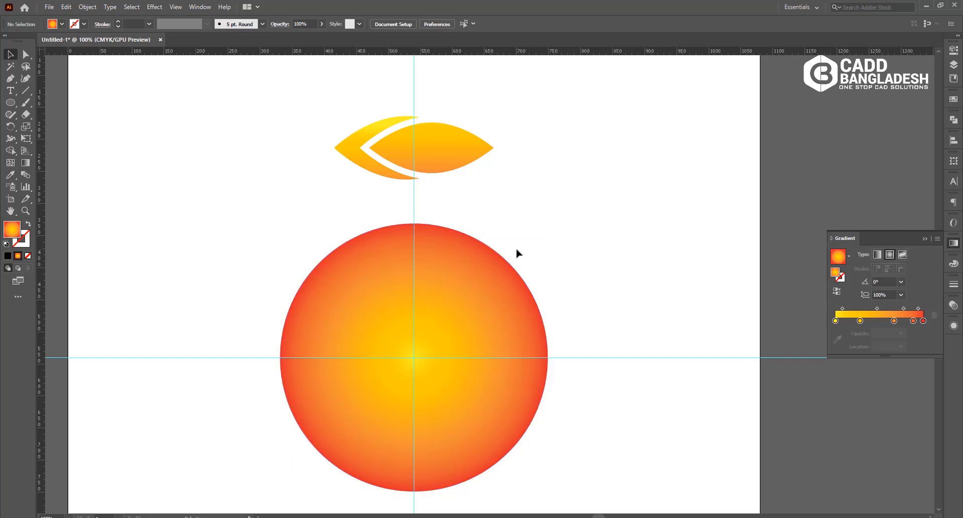
Move the crescent-and-leaf group down along the vertical guide until it meets the circle's top edge
drag(337, 107, 455, 200)
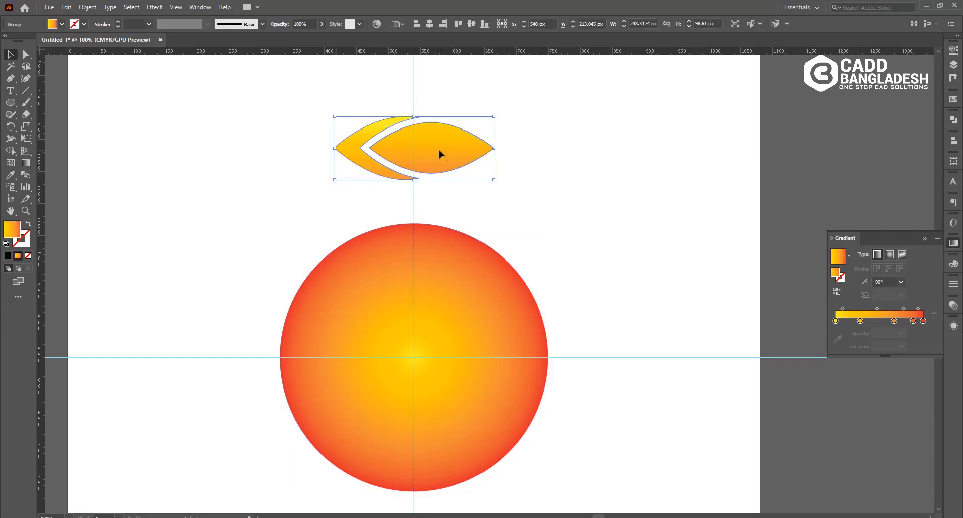
drag(439, 151, 434, 200)
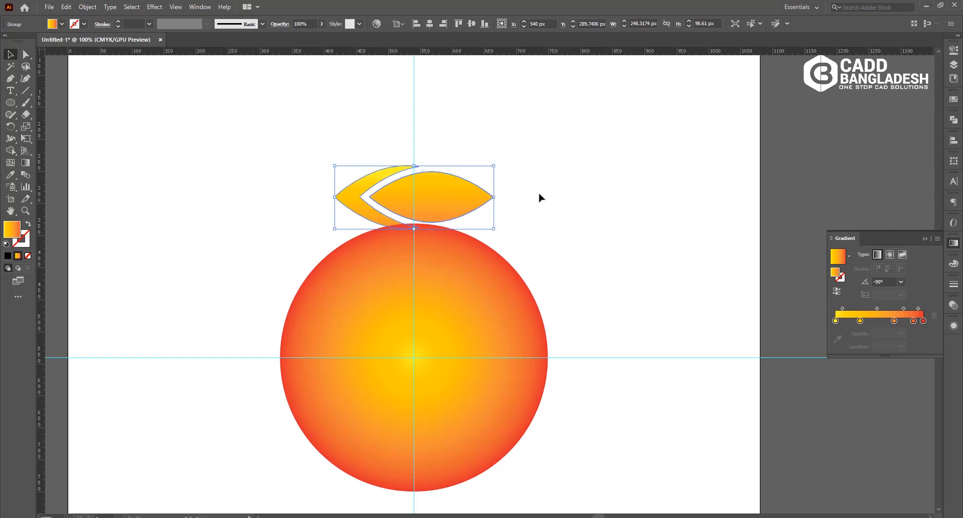
click(540, 198)
Nudge the crescent-and-leaf group down by about 1 px against the circle's top edge
scroll(417, 217, up, 2)
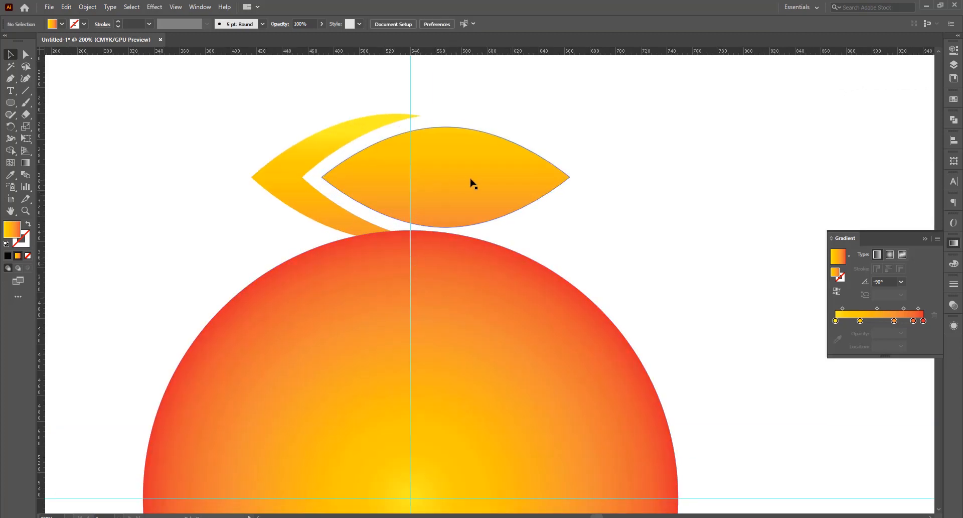
click(427, 193)
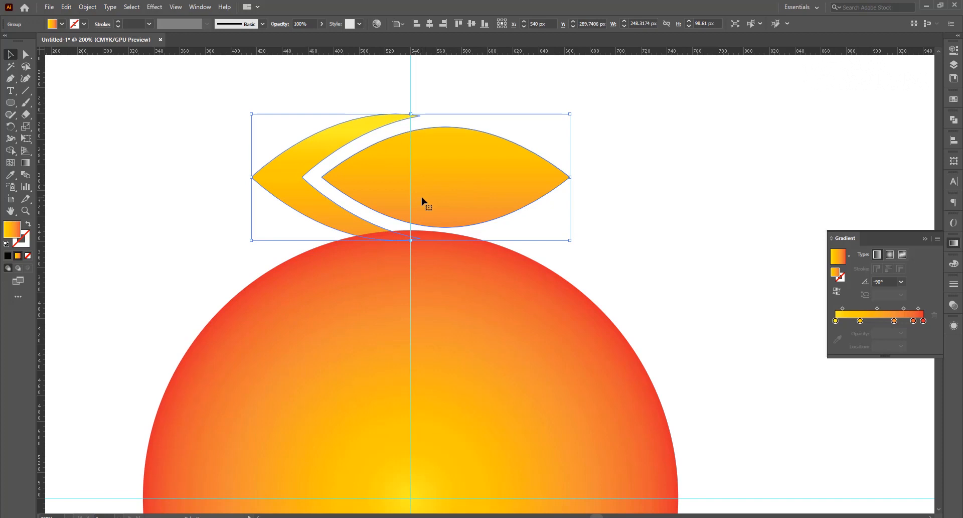
key(Down)
key(Down)
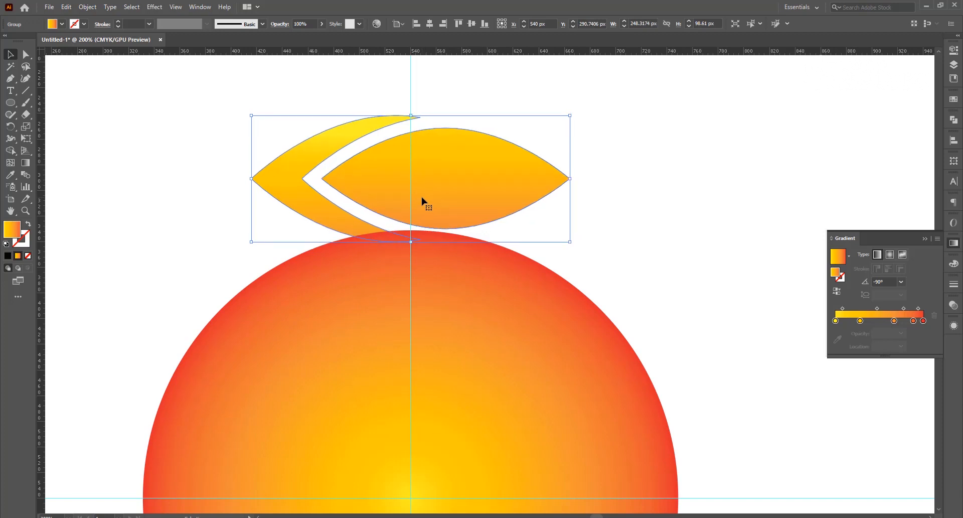
key(Down)
key(Up)
click(618, 184)
click(485, 190)
Create a copy of the crescent-and-leaf group rotated 55° about the circle's centre
scroll(483, 186, down, 2)
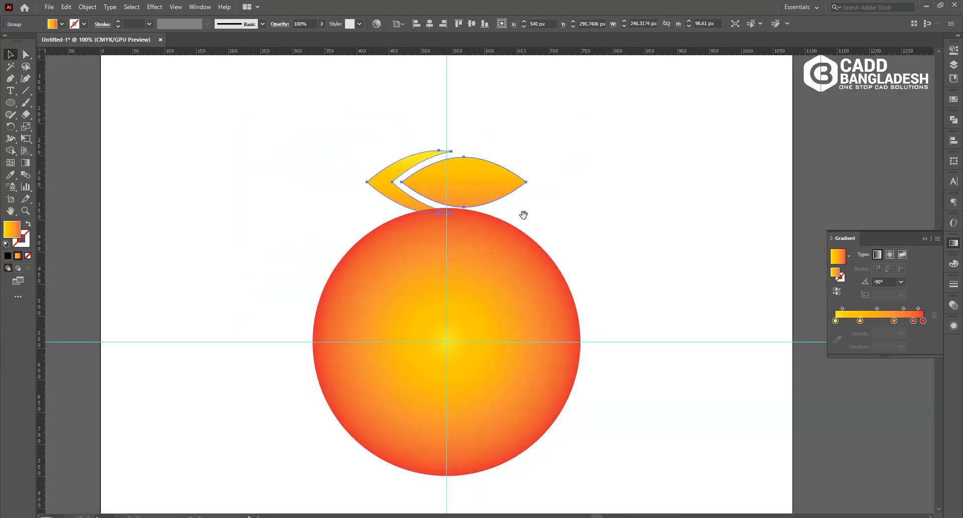
drag(523, 215, 504, 189)
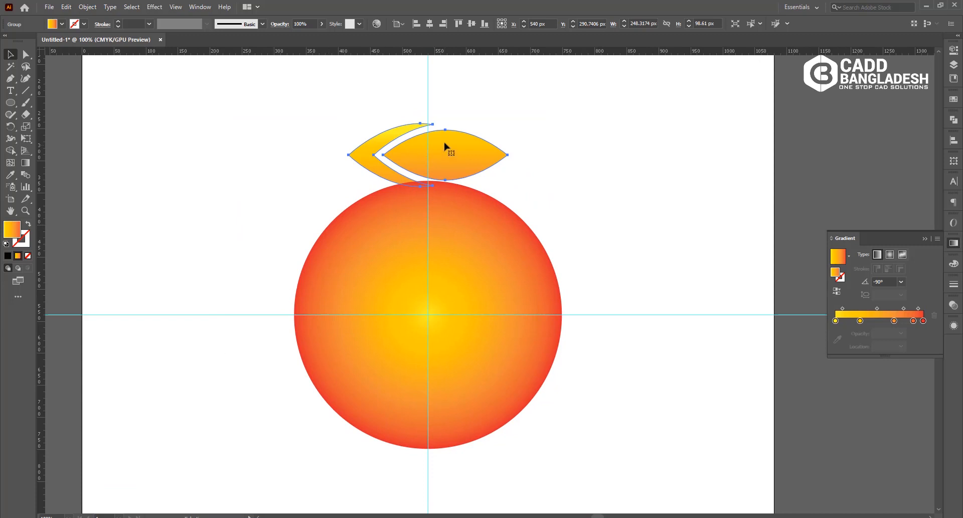
click(445, 146)
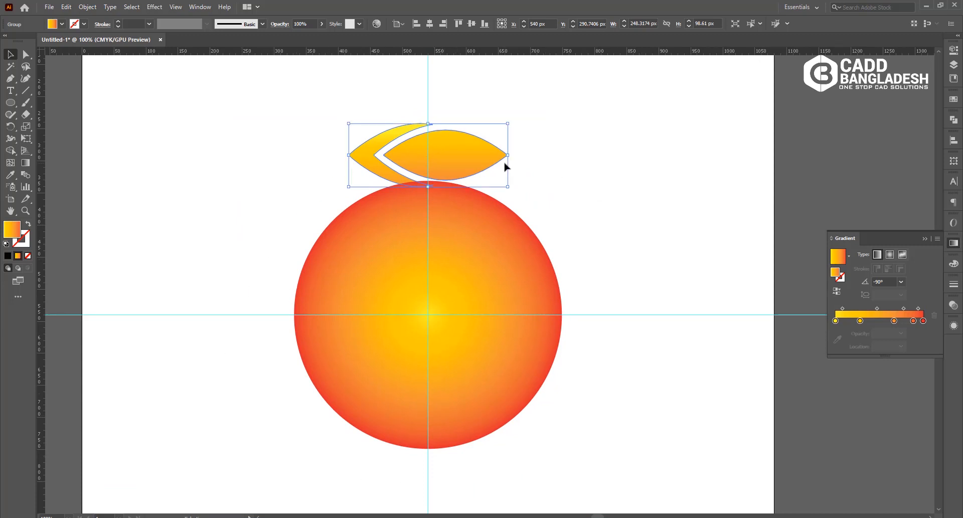
click(9, 128)
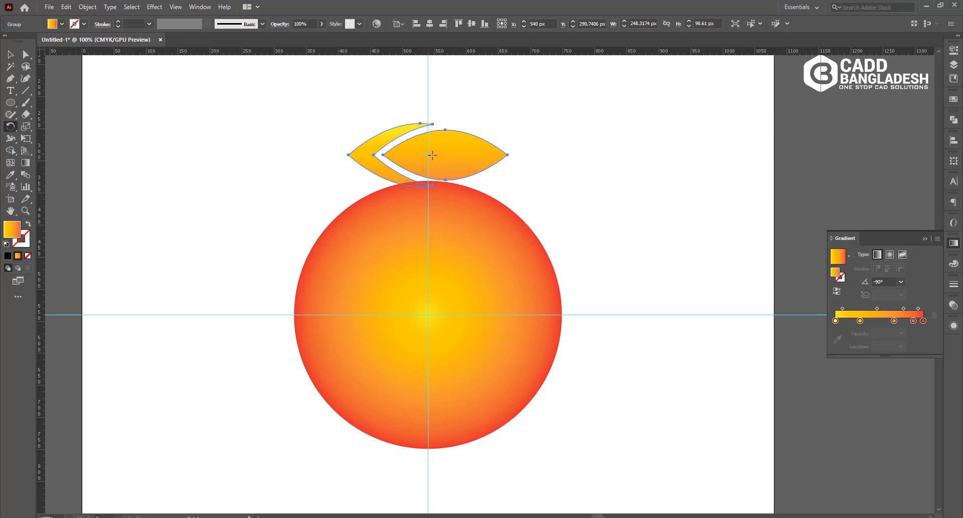
alt+click(427, 315)
drag(208, 140, 658, 127)
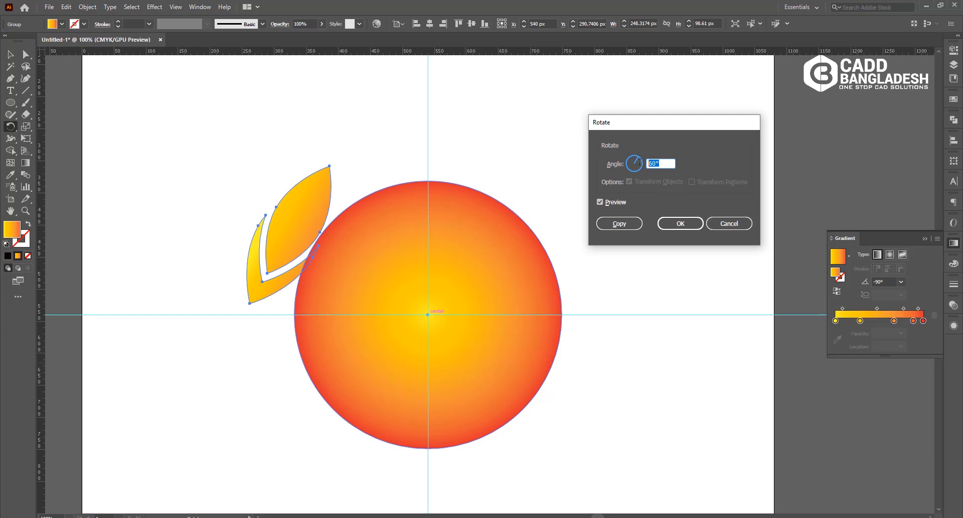
key(Down)
key(Down)
key(Down)
key(Down)
key(Down)
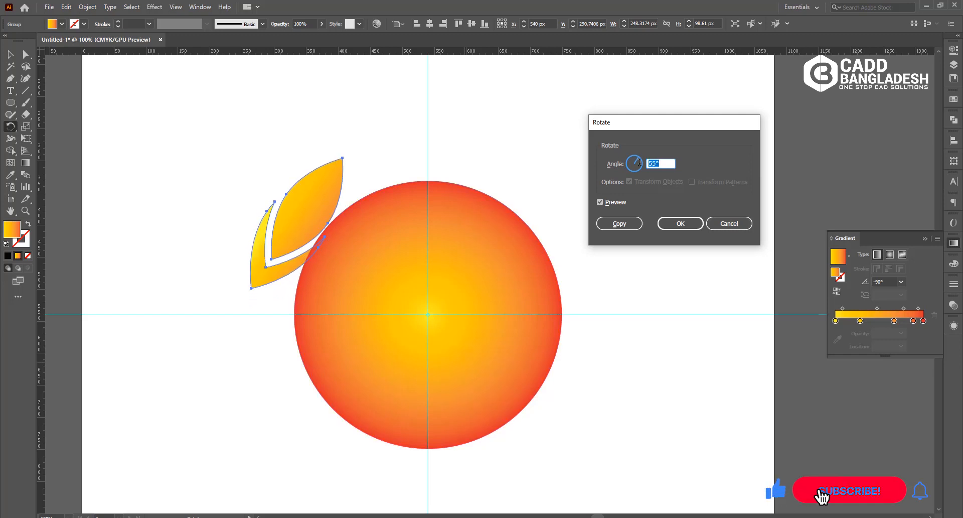
click(616, 223)
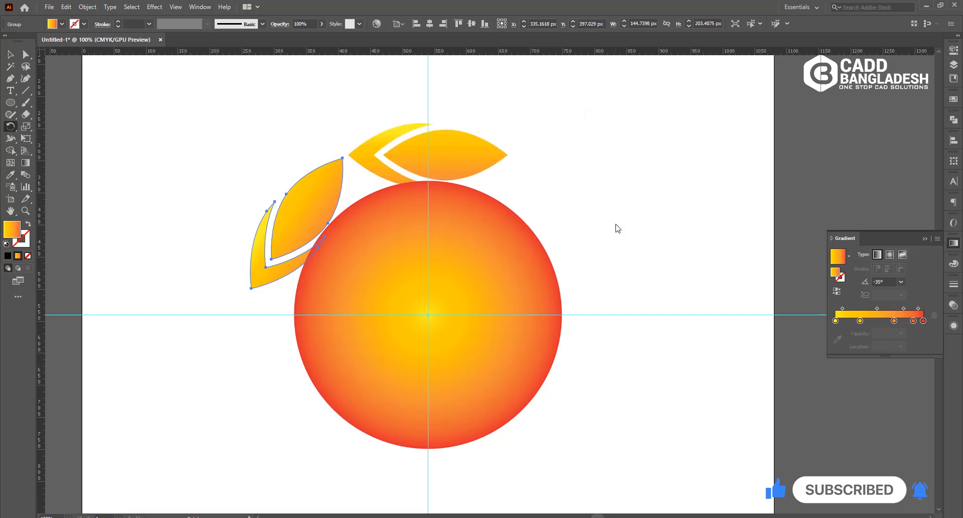
Repeat the 55° rotated copy five more times around the circle
click(11, 55)
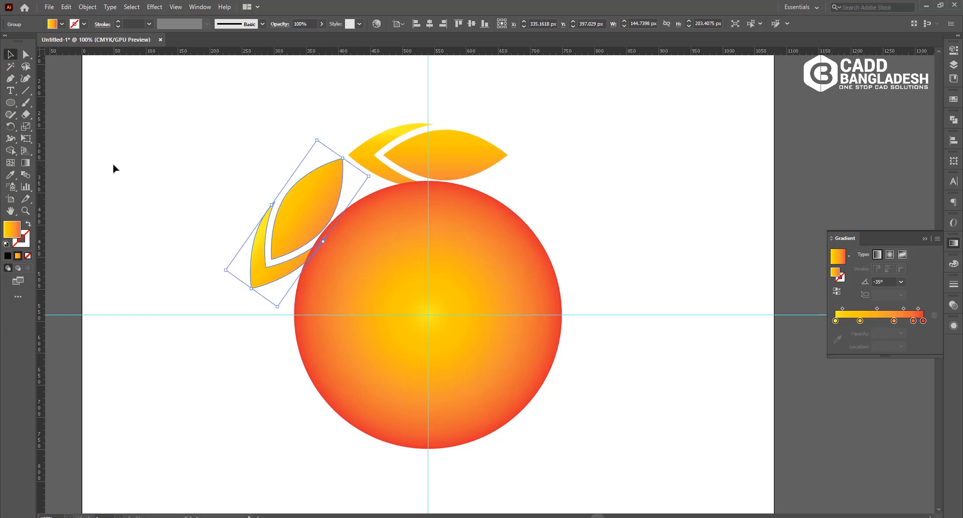
key(a)
key(ctrl+d)
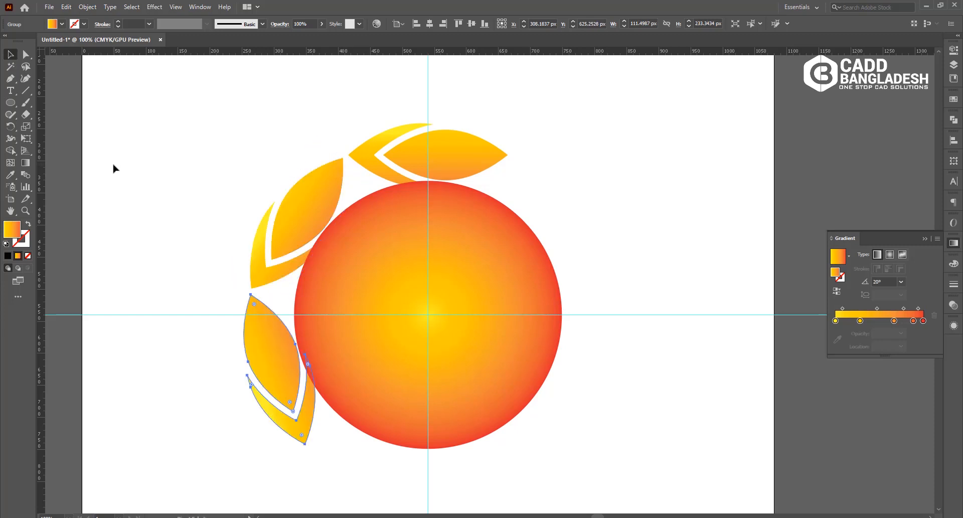
key(ctrl+d)
key(ctrl+d)
key(ctrl+d)
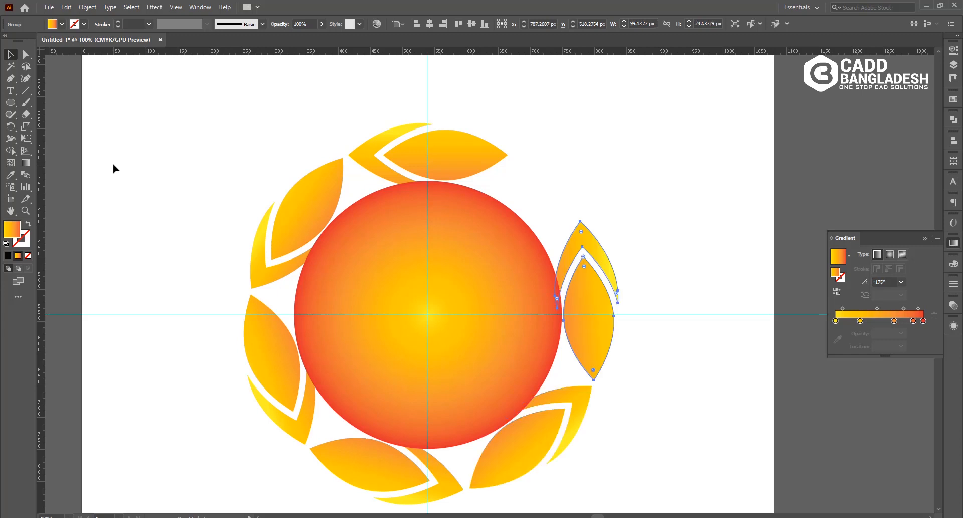
key(ctrl+d)
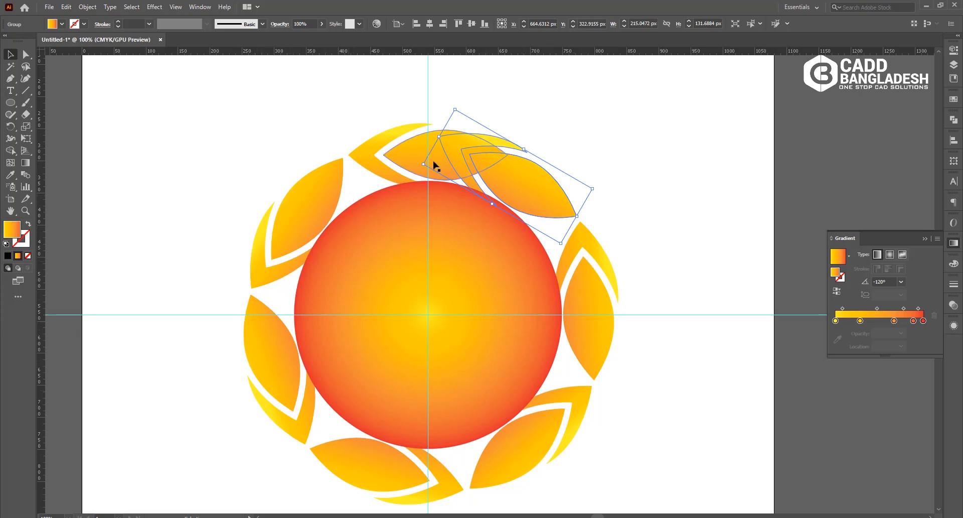
Undo all the 55° rotated copies back to the single crescent-and-leaf group above the circle
key(ctrl)
key(ctrl+z)
key(ctrl+z)
key(ctrl+z)
key(ctrl+z)
key(ctrl+z)
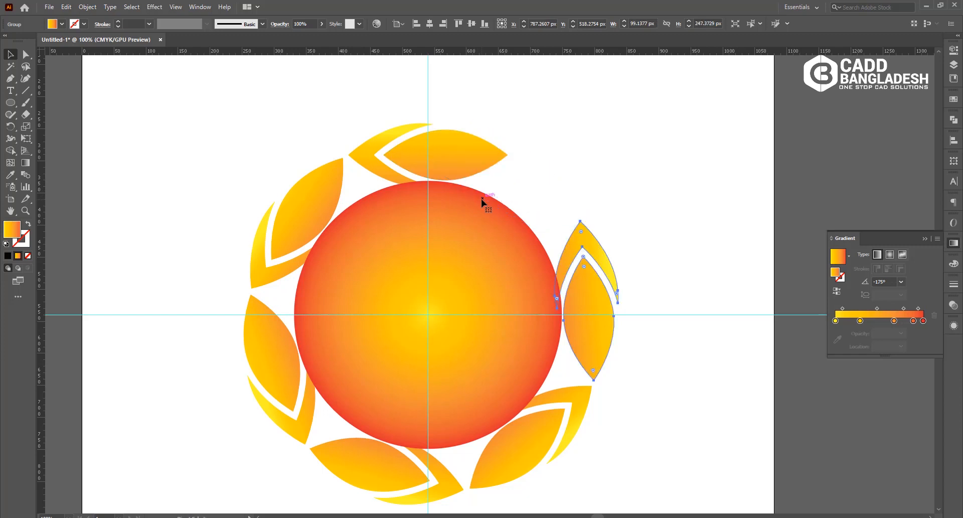
key(ctrl+z)
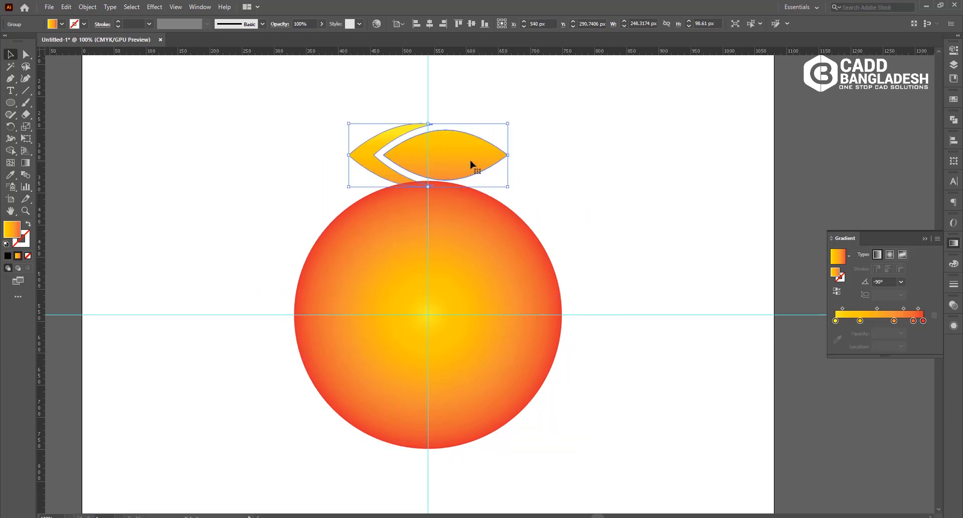
Scale the crescent-and-leaf group down to about 194 by 77 px and seat it on the circle's top edge
drag(508, 187, 469, 180)
scroll(422, 146, up, 3)
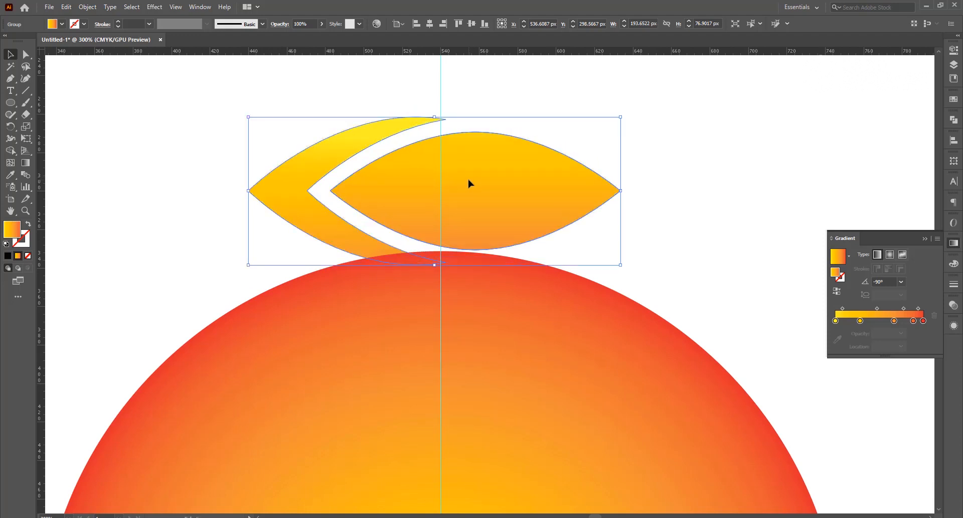
scroll(474, 182, down, 3)
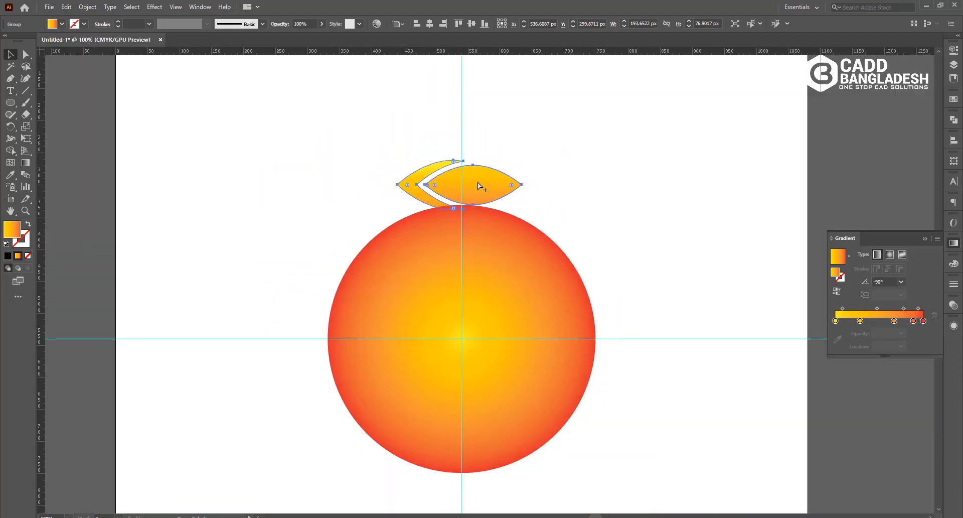
Create a copy of the smaller crescent-and-leaf group rotated 60° about the circle's centre
click(11, 127)
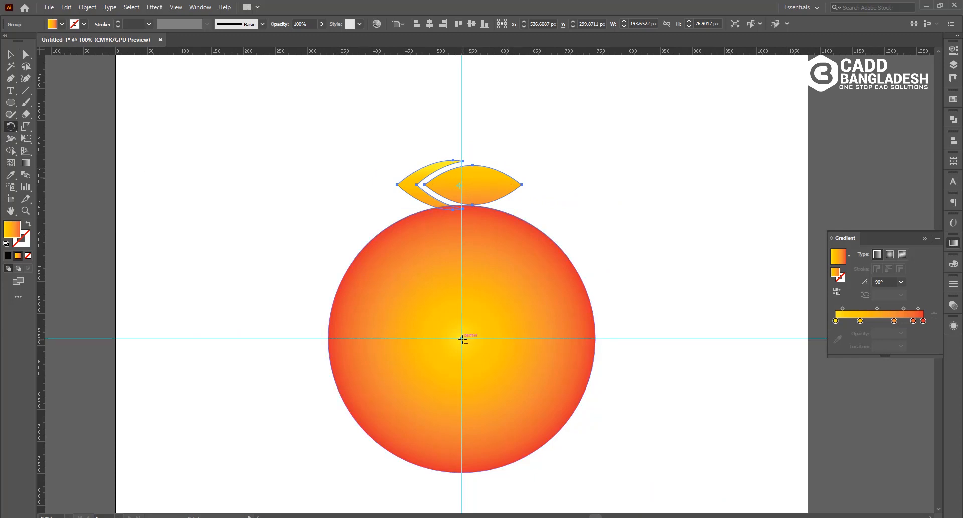
alt+click(462, 339)
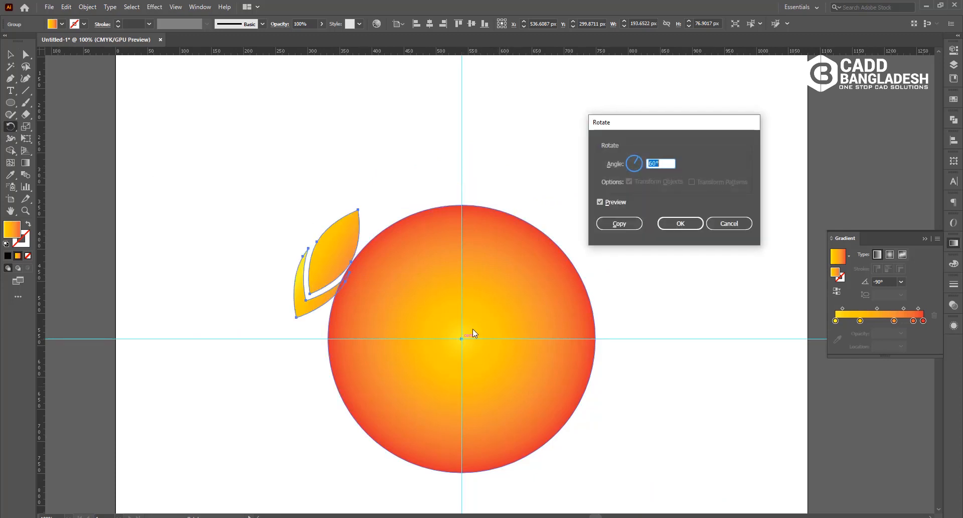
drag(664, 163, 648, 163)
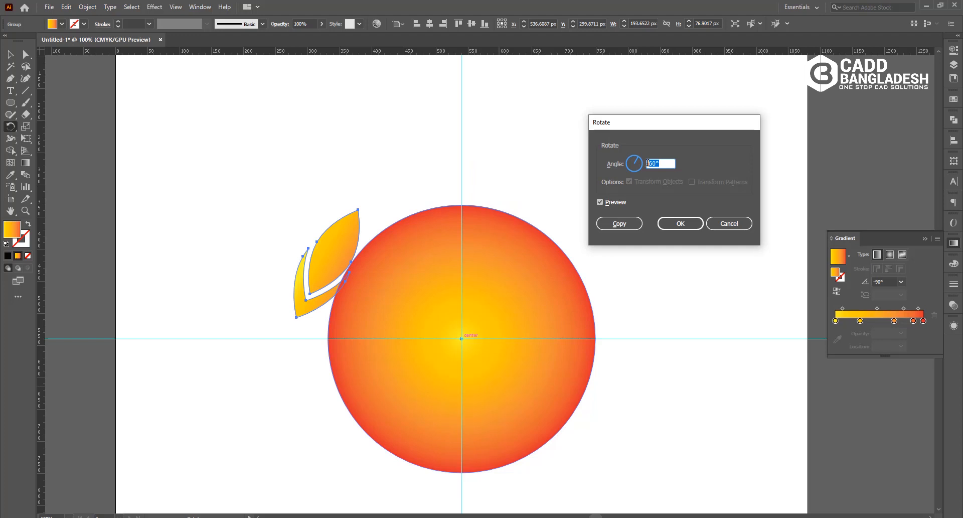
click(624, 225)
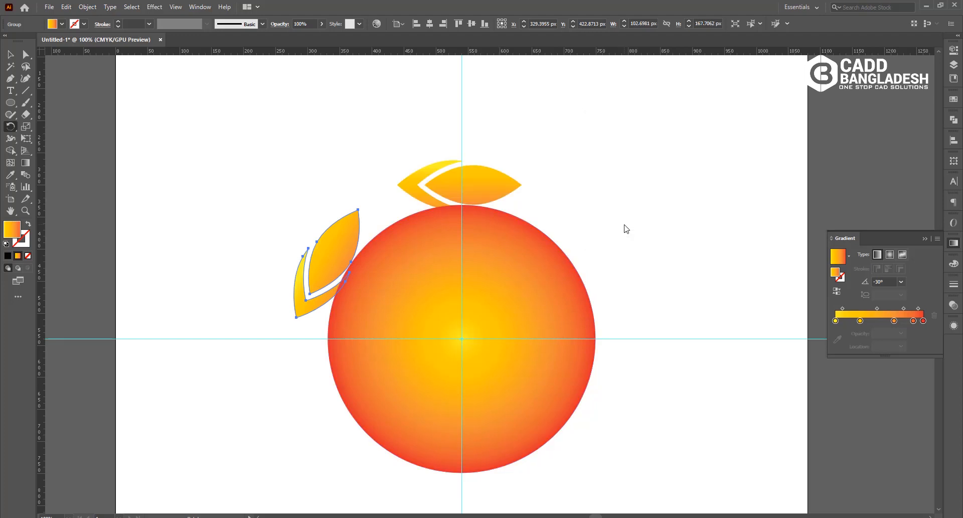
Repeat the 60° rotated copy four more times to complete a ring of six groups around the circle
key(ctrl+d)
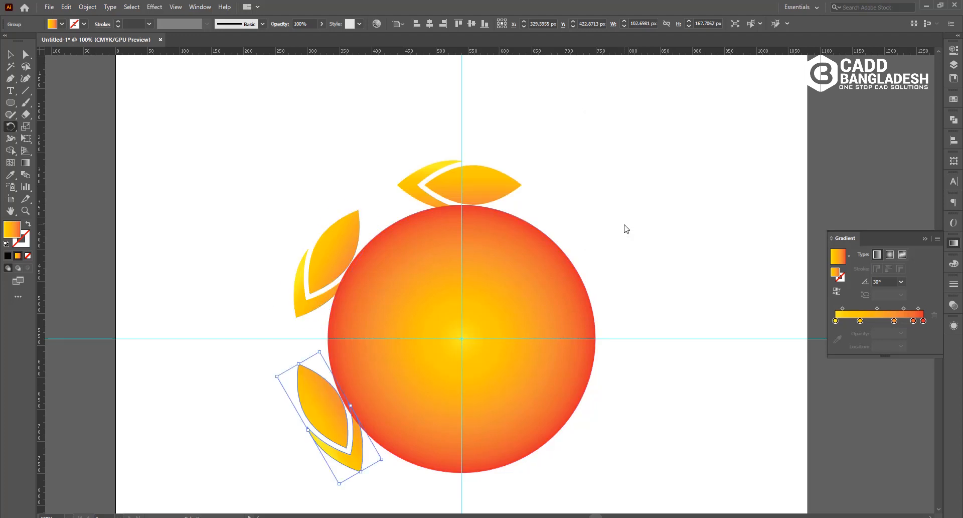
key(ctrl+d)
key(ctrl+d)
key(ctrl+d)
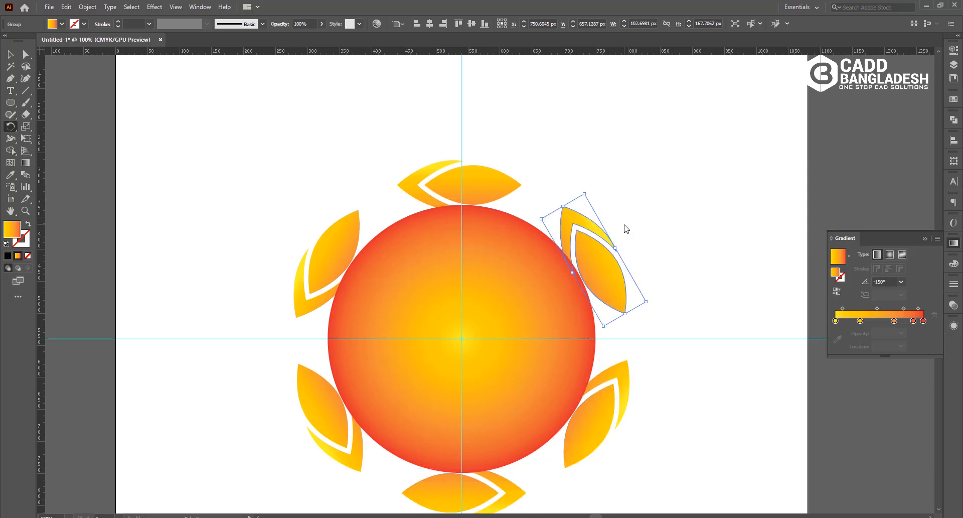
scroll(610, 218, down, 1)
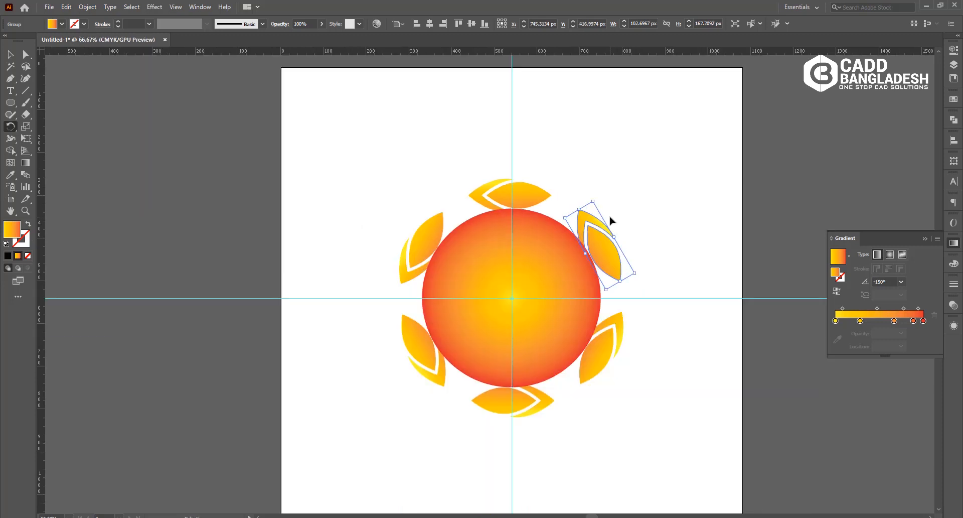
scroll(610, 219, up, 1)
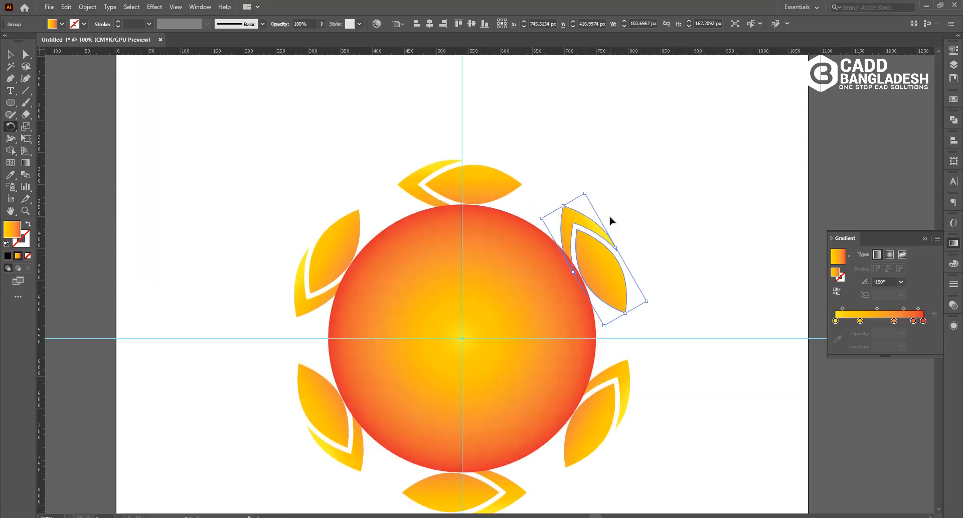
Ungroup all six crescent-and-leaf groups around the circle
click(12, 54)
drag(562, 239, 453, 176)
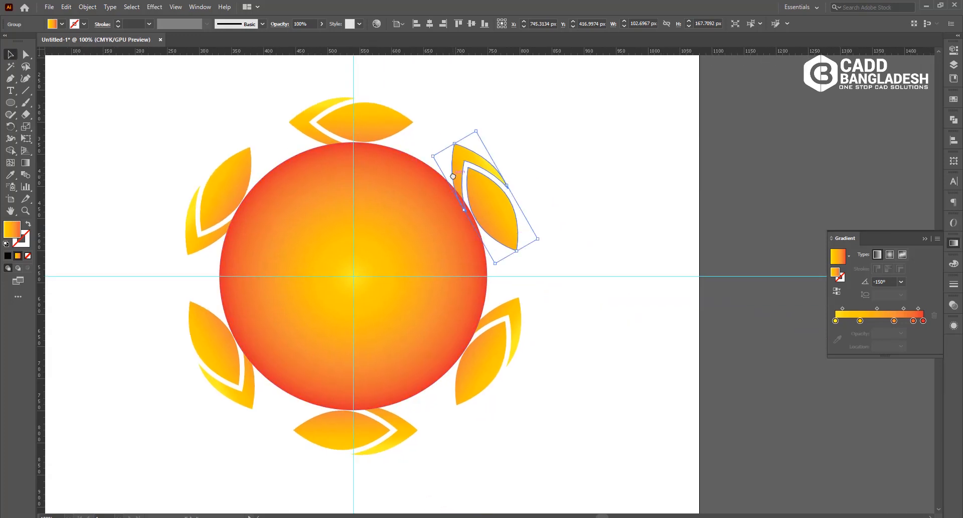
click(537, 157)
click(483, 176)
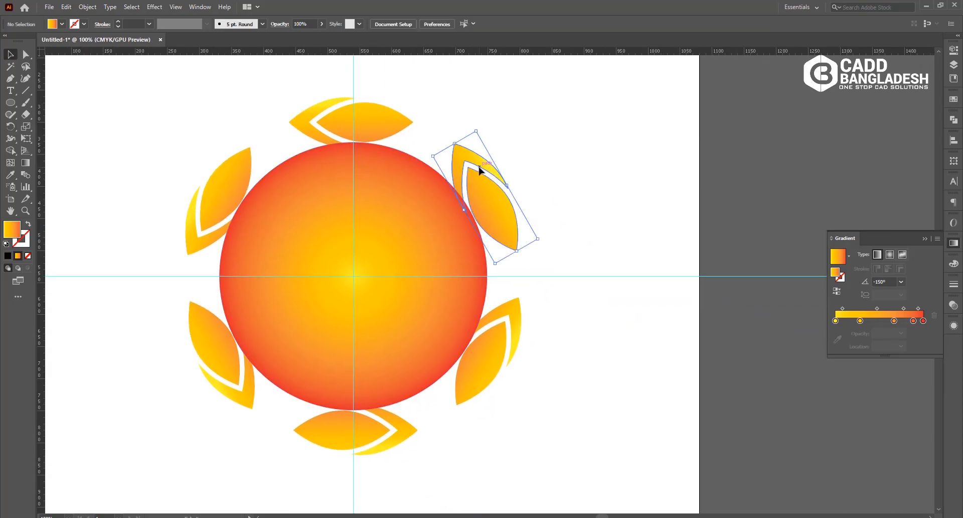
shift+click(386, 129)
shift+click(215, 197)
shift+click(225, 336)
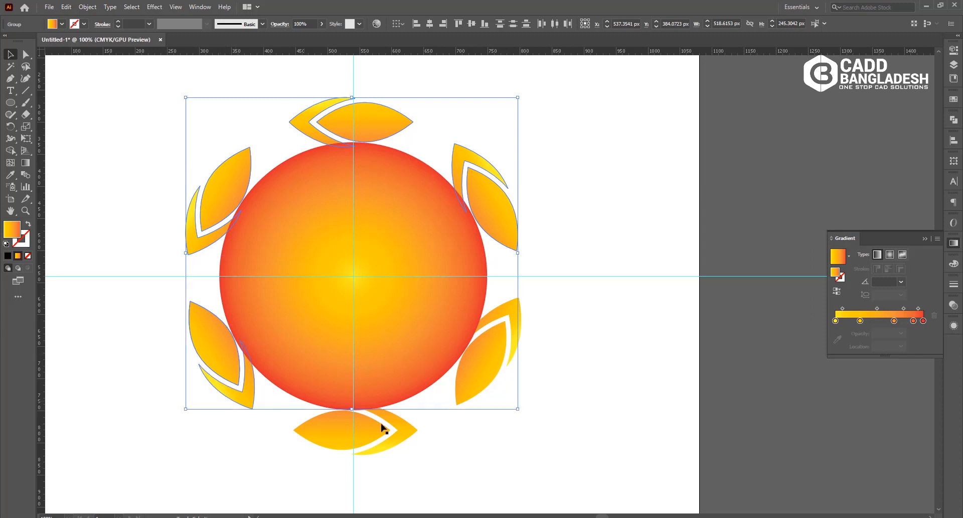
shift+click(387, 427)
shift+click(494, 346)
right_click(497, 342)
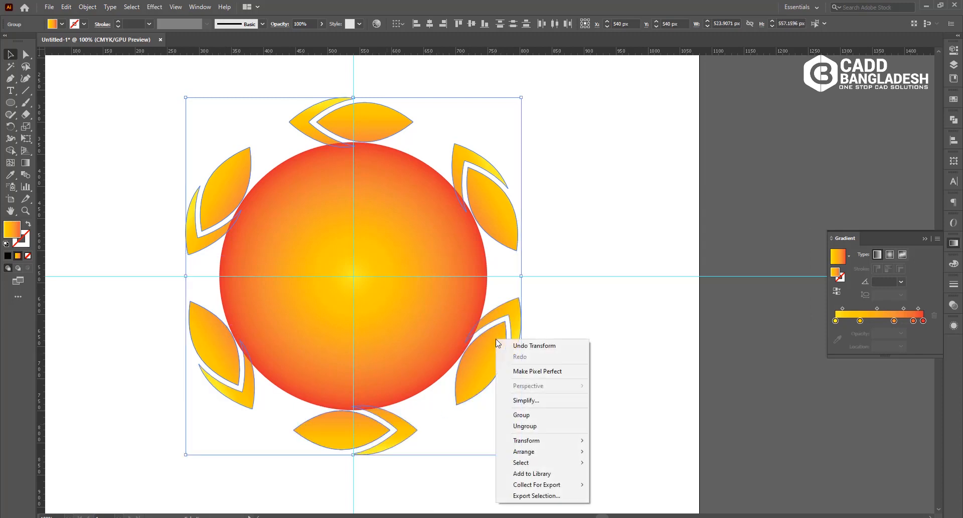
click(525, 426)
click(548, 309)
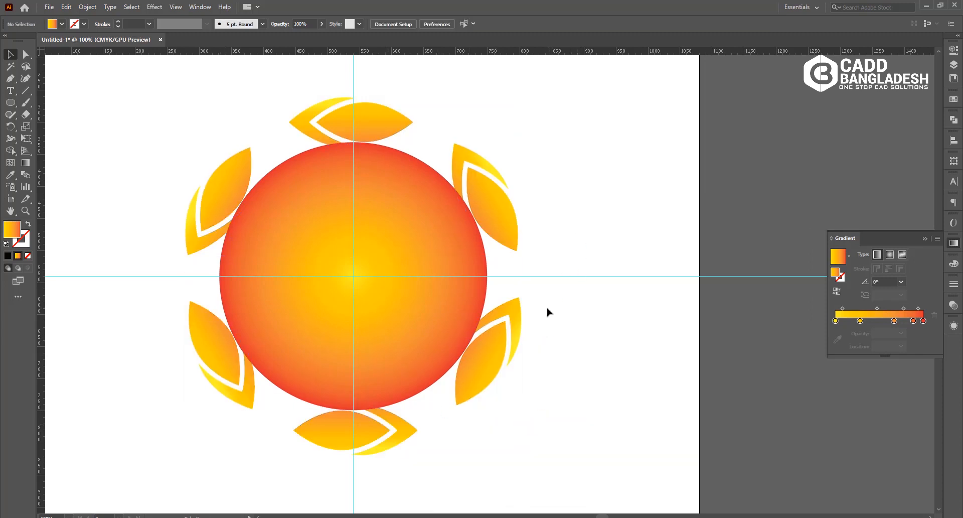
Copy the six crescents around the circle and paste the duplicates in place
click(519, 312)
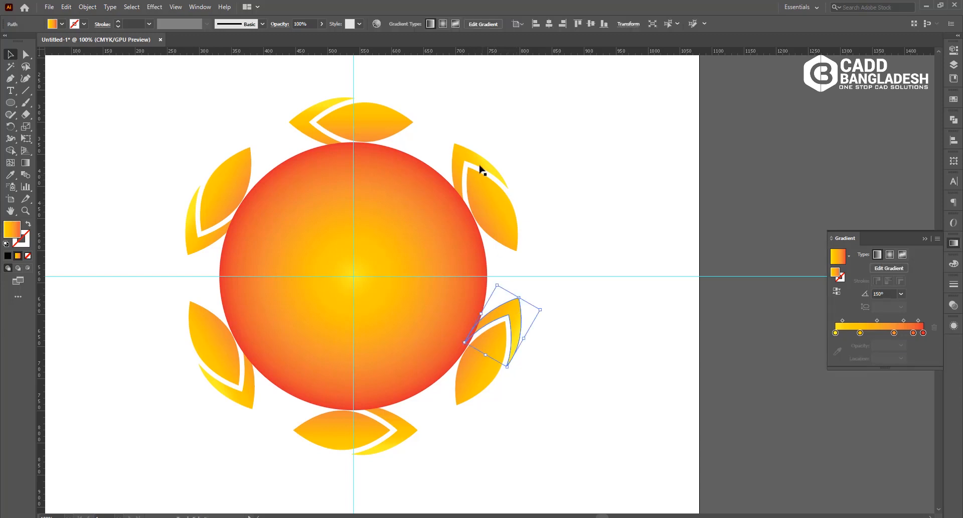
shift+click(456, 156)
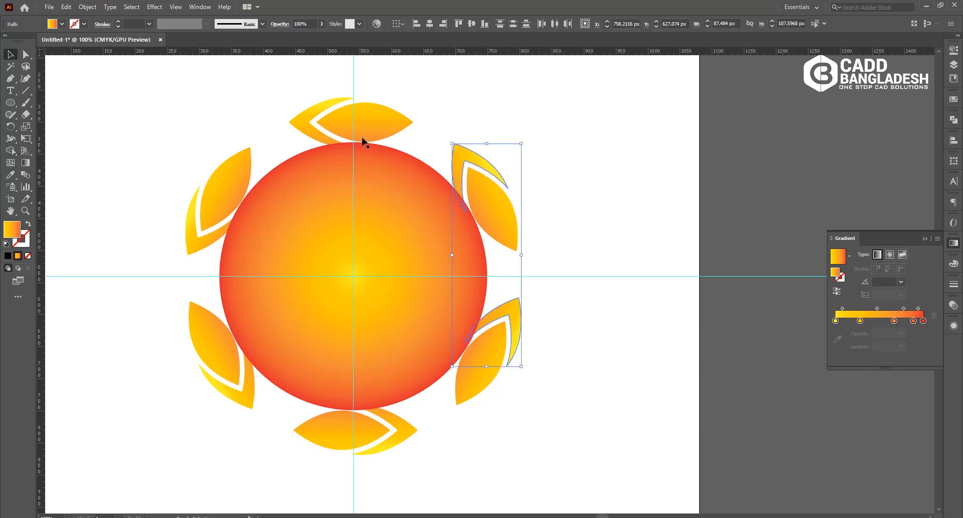
shift+click(308, 129)
shift+click(198, 245)
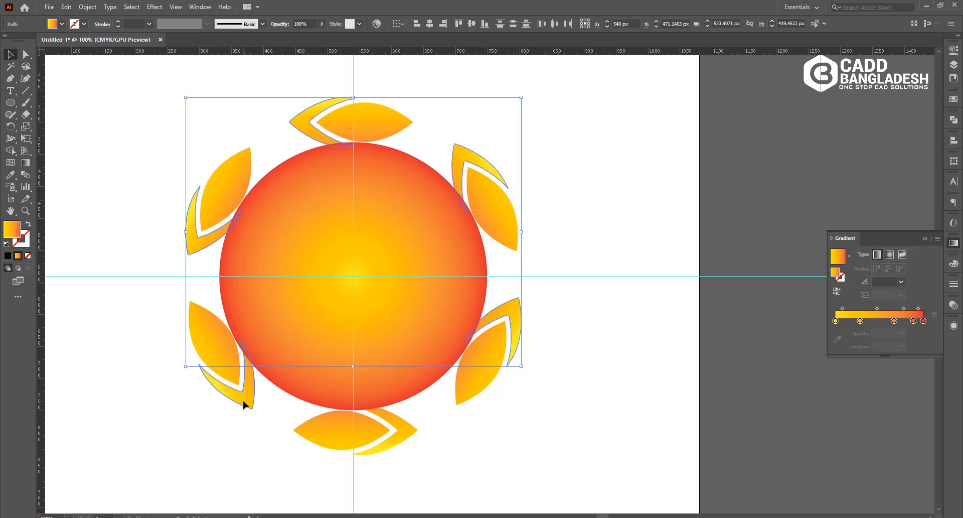
shift+click(244, 399)
shift+click(401, 427)
key(a)
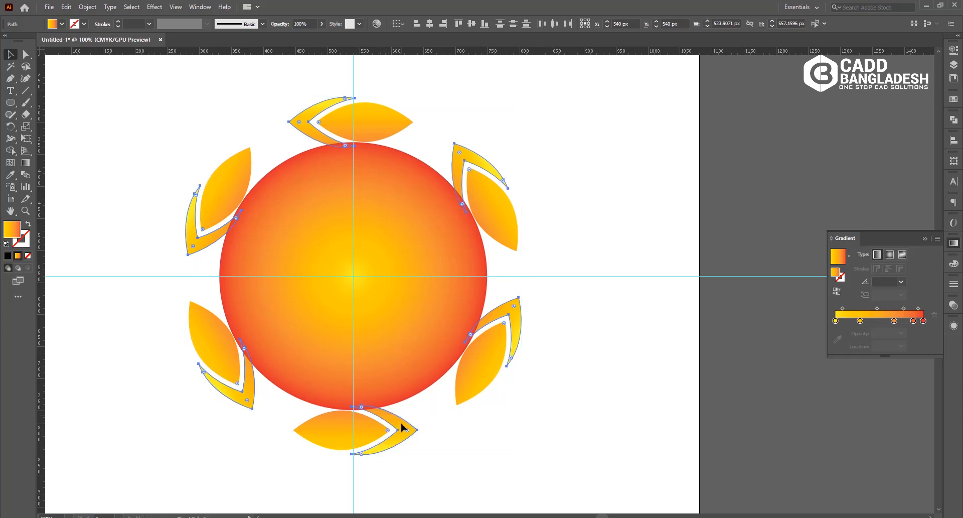
key(v)
click(66, 7)
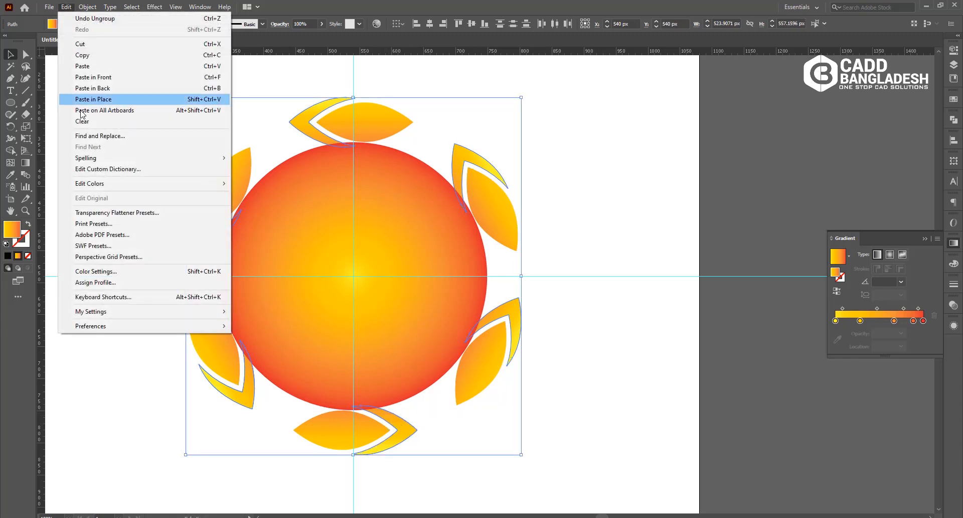
click(84, 55)
click(67, 7)
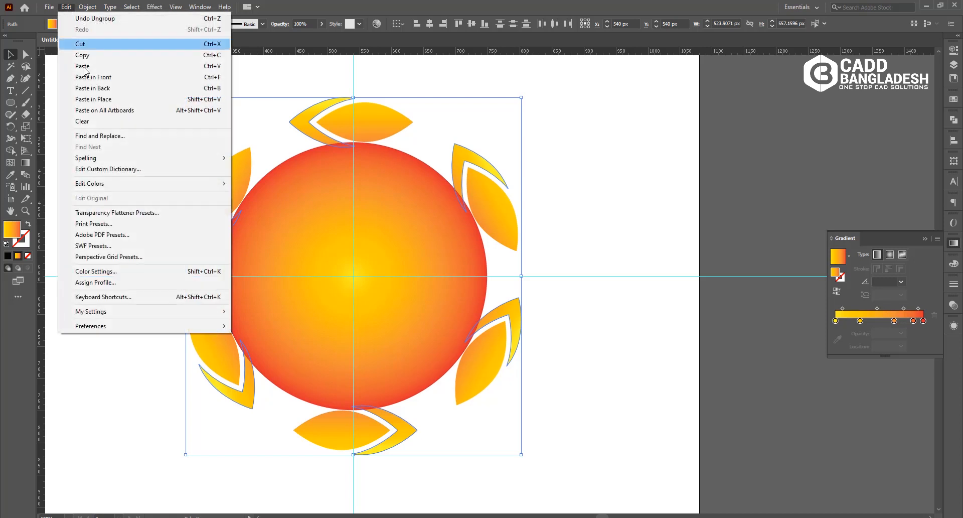
click(95, 100)
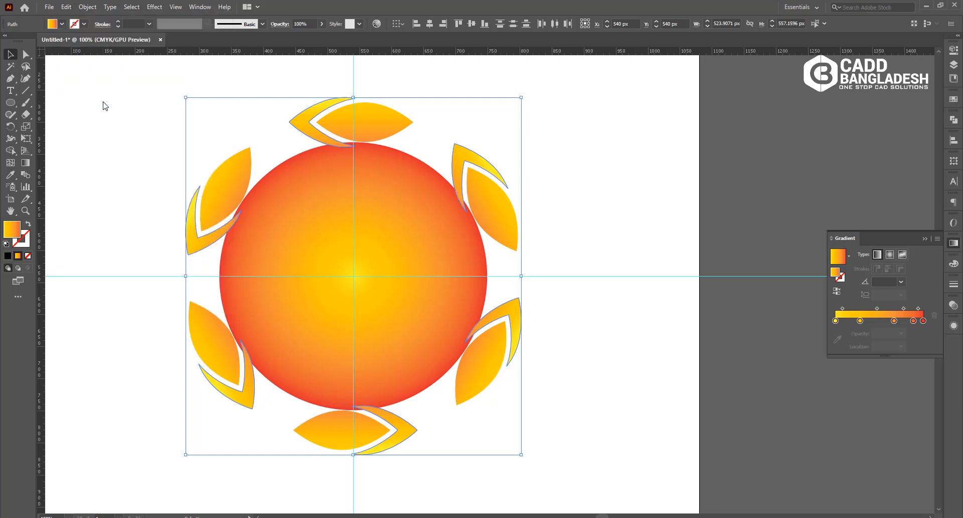
Lock the six pasted crescent duplicates
click(88, 7)
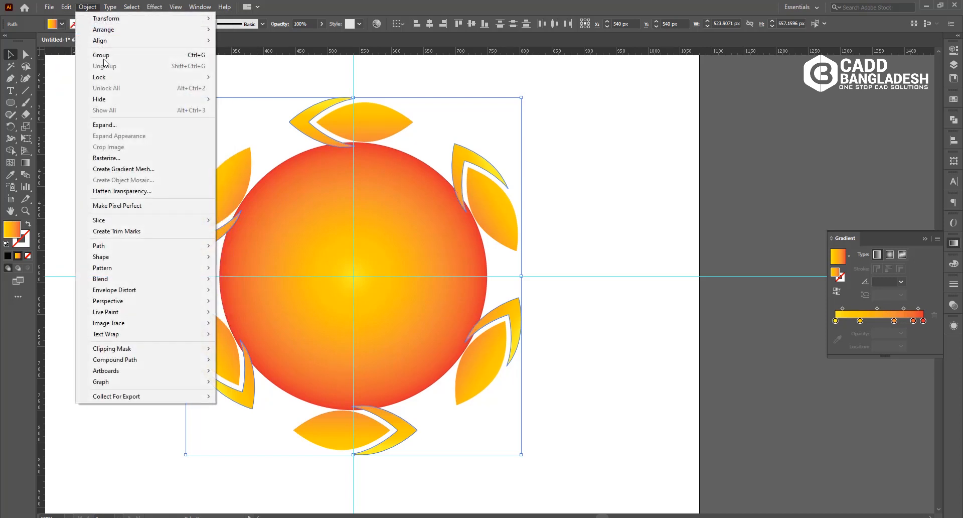
mouse_move(158, 79)
click(248, 78)
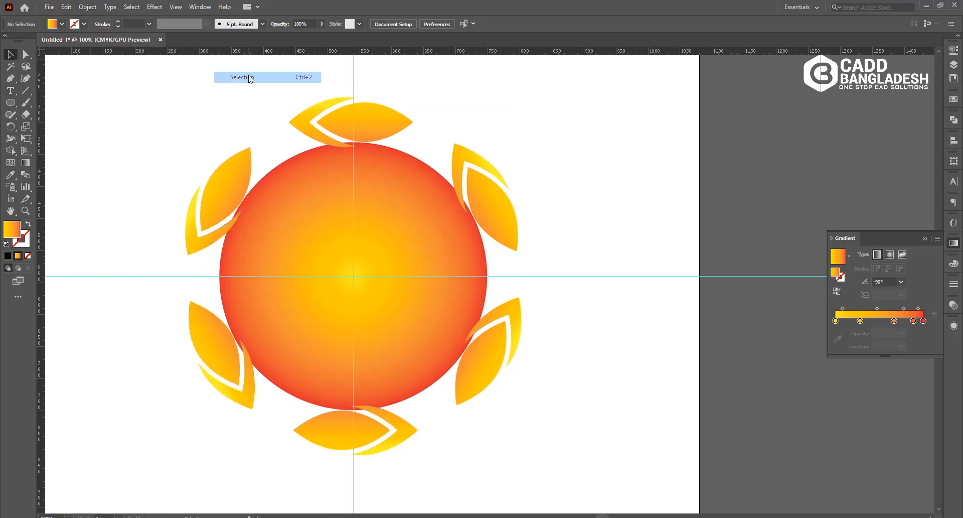
Give the six unlocked crescents around the circle a 4 pt stroke
click(306, 124)
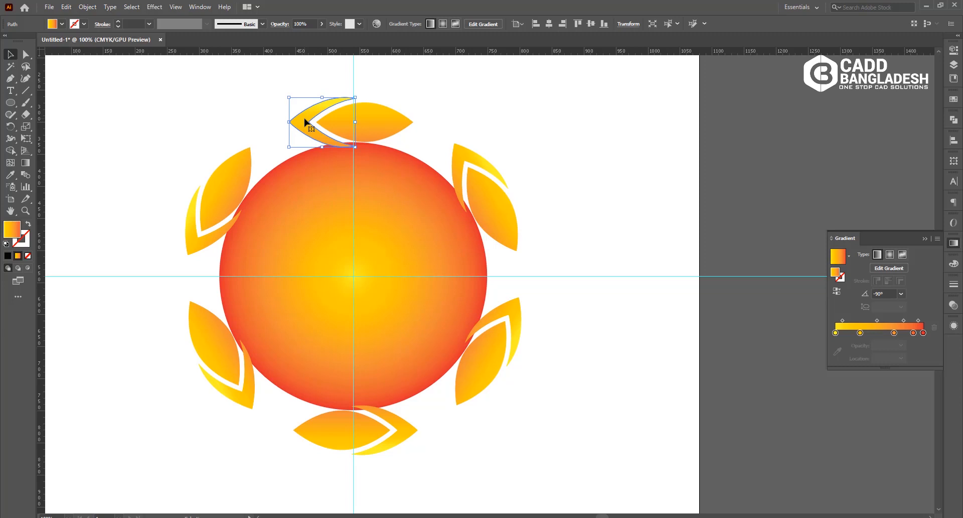
shift+click(466, 160)
shift+click(516, 316)
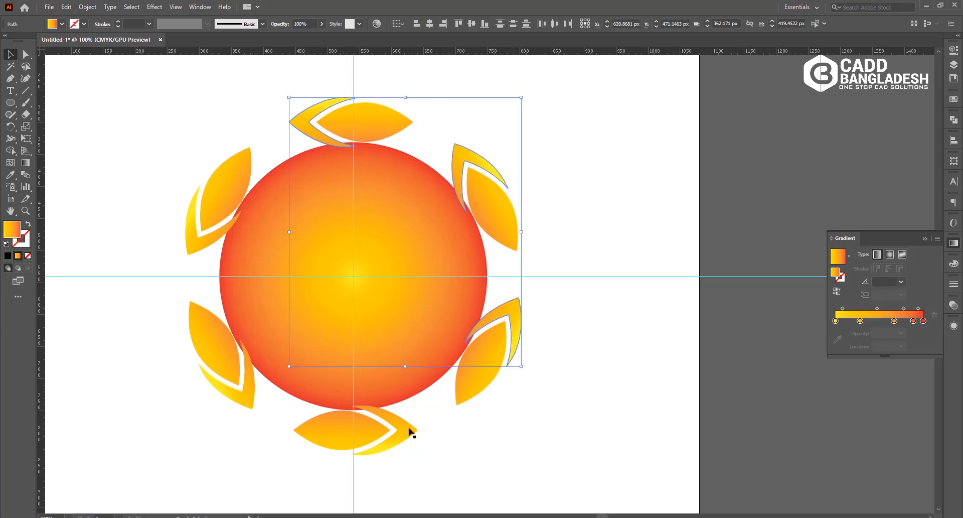
shift+click(409, 430)
shift+click(247, 396)
shift+click(192, 246)
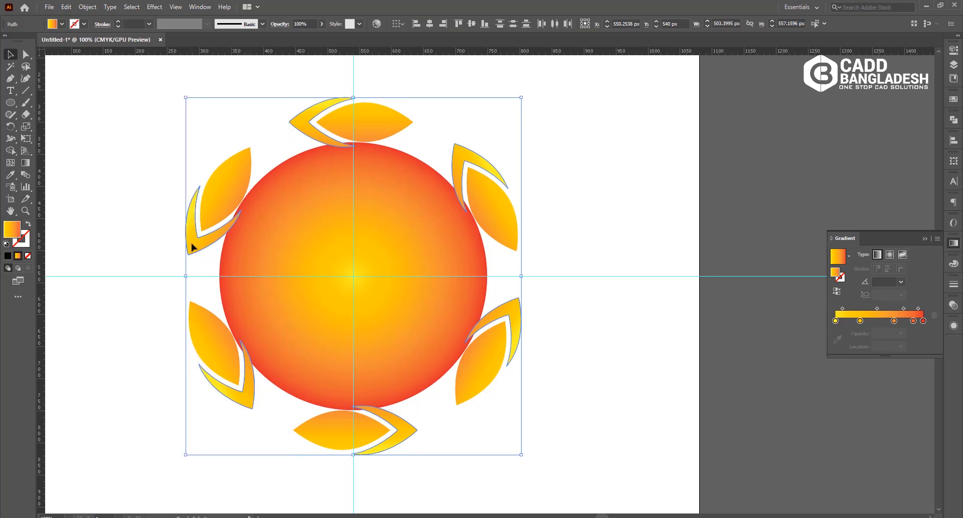
click(149, 23)
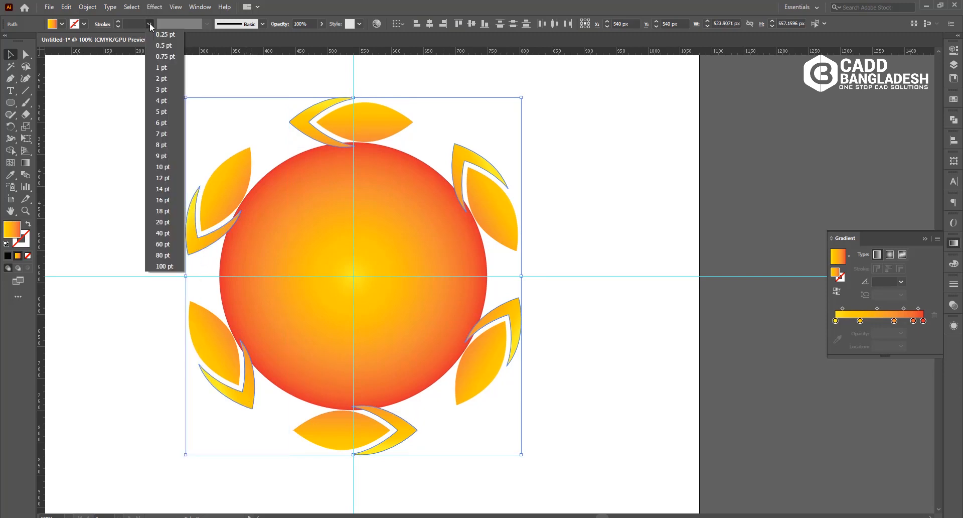
click(164, 101)
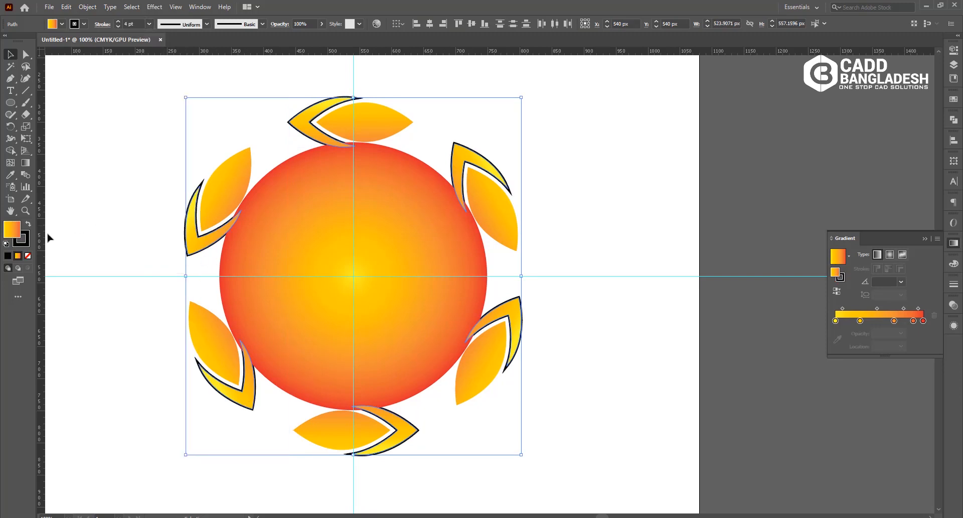
Set the stroke colour of the six crescents to white, hex ffffff
click(28, 237)
double_click(28, 239)
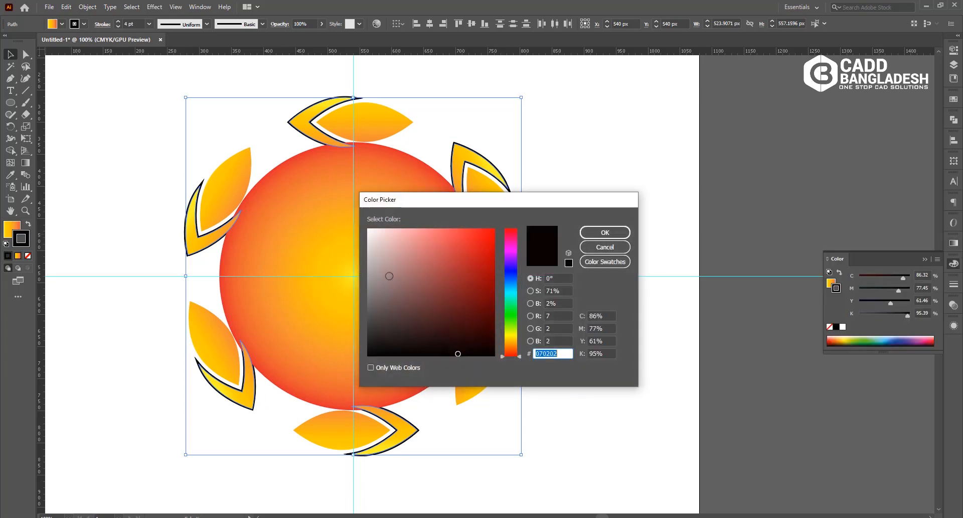
text(ffffff)
click(628, 237)
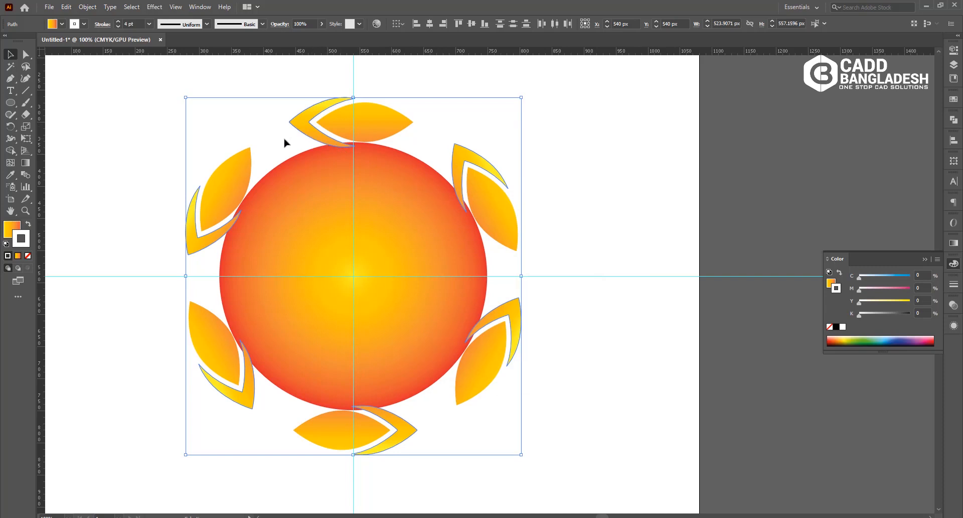
Bring the six white-stroked crescents to the front of the artwork
right_click(311, 129)
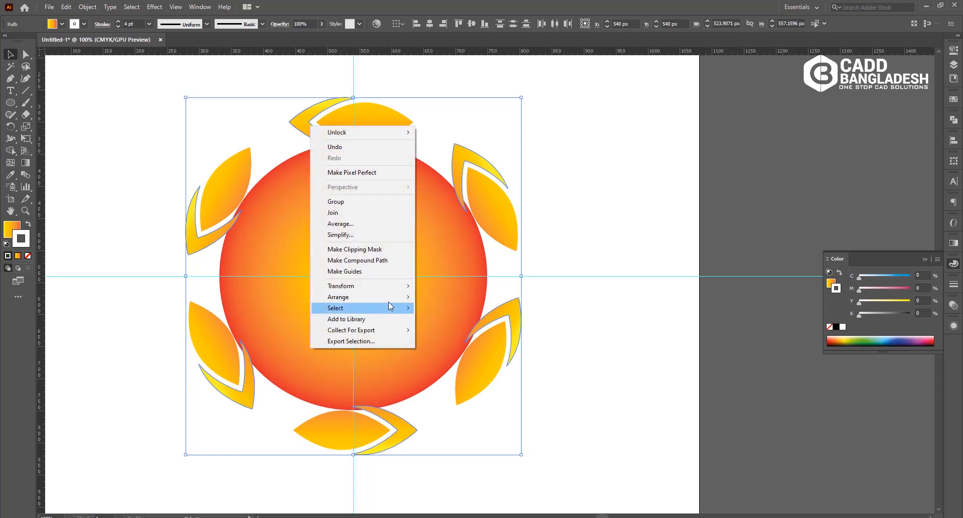
mouse_move(391, 302)
click(437, 300)
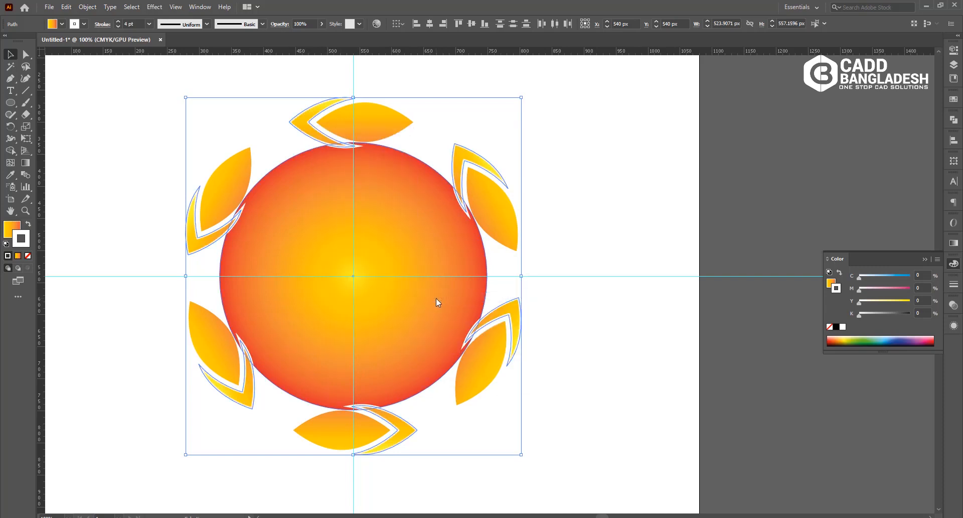
Try a 7 pt stroke weight on the six crescents and return it to 4 pt
key(ctrl+shift+b)
scroll(502, 215, left, 1)
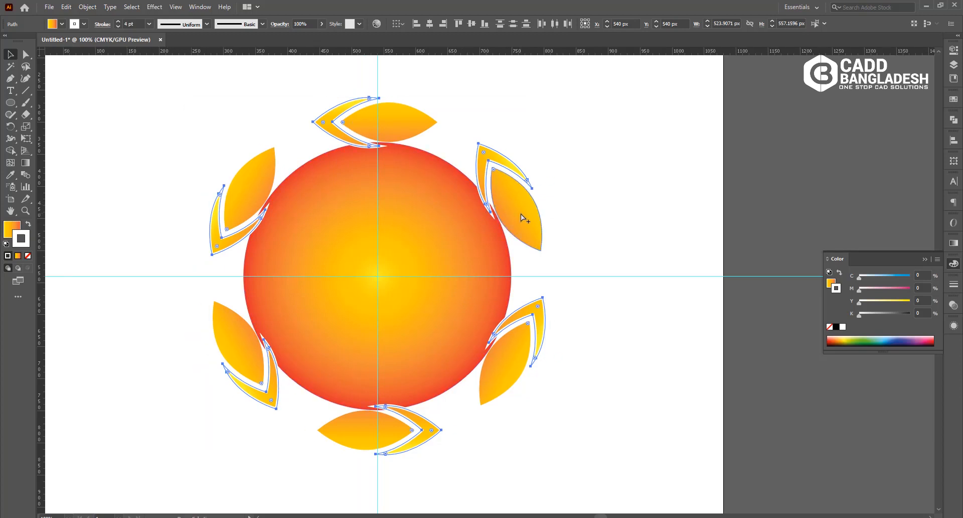
scroll(521, 213, up, 3)
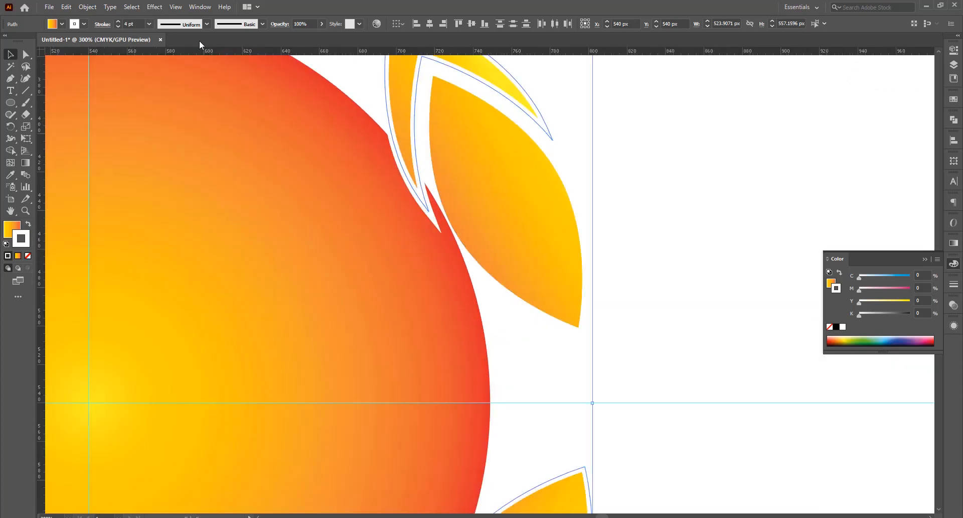
click(132, 24)
key(Up)
key(Up)
key(Up)
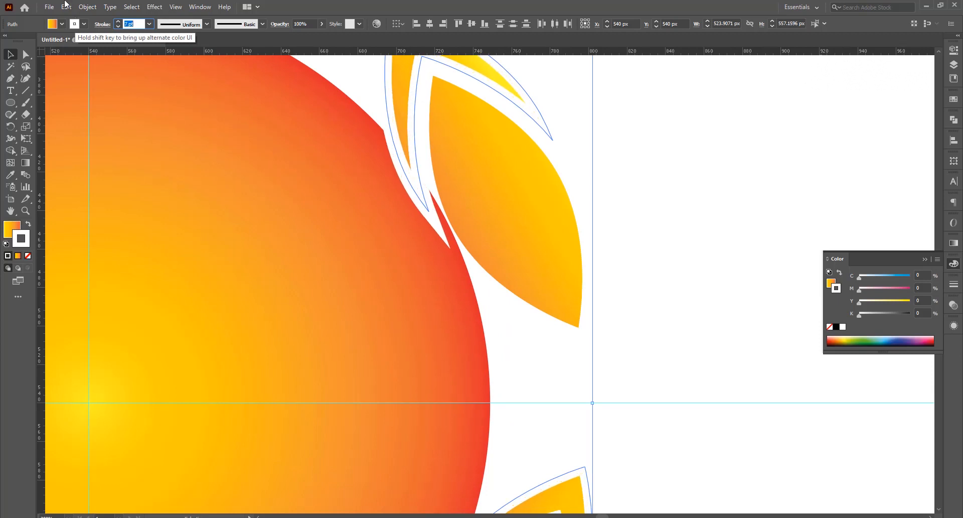
scroll(207, 127, down, 3)
key(space)
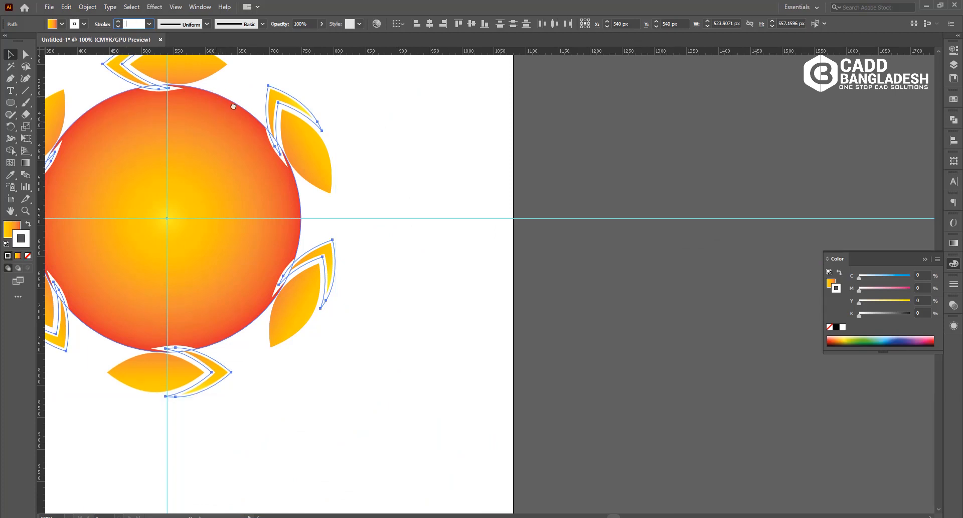
drag(233, 107, 345, 174)
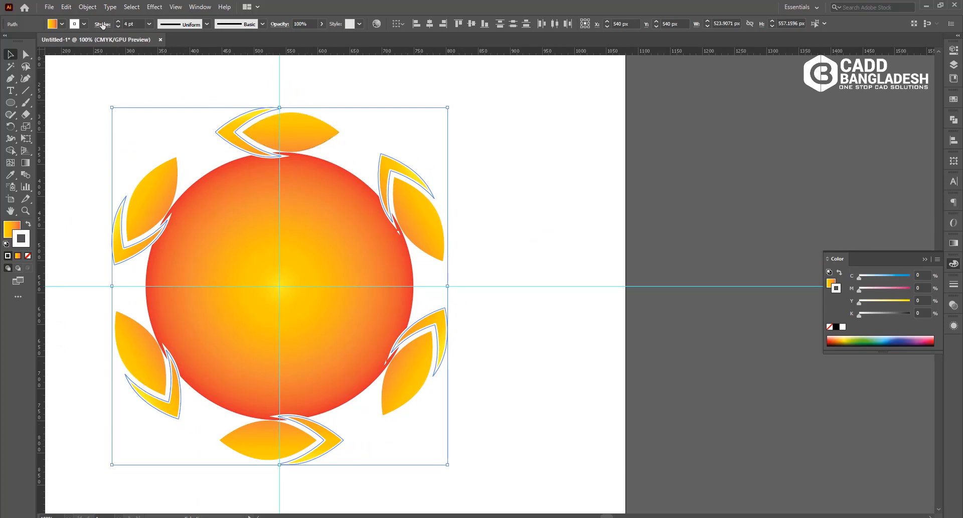
Expand the fill and stroke of the six white-stroked crescents into separate shapes
click(89, 7)
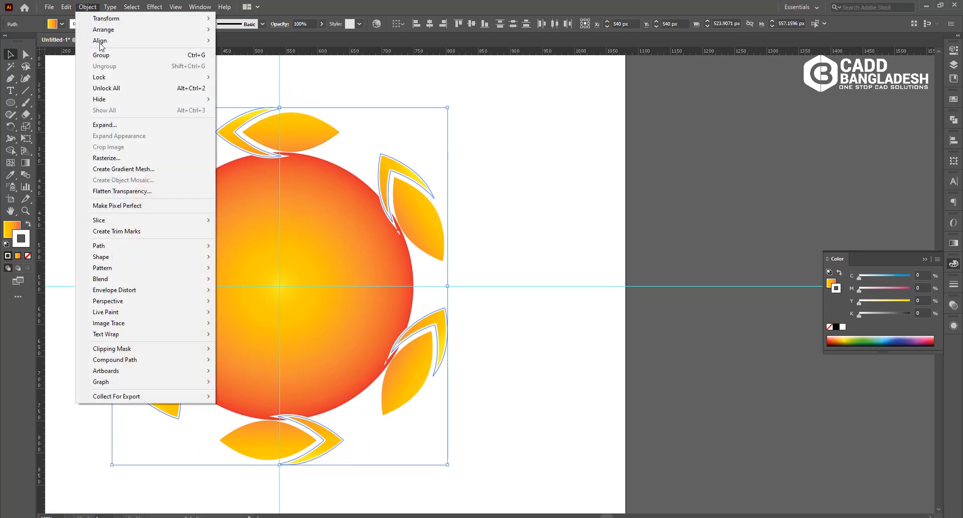
click(105, 126)
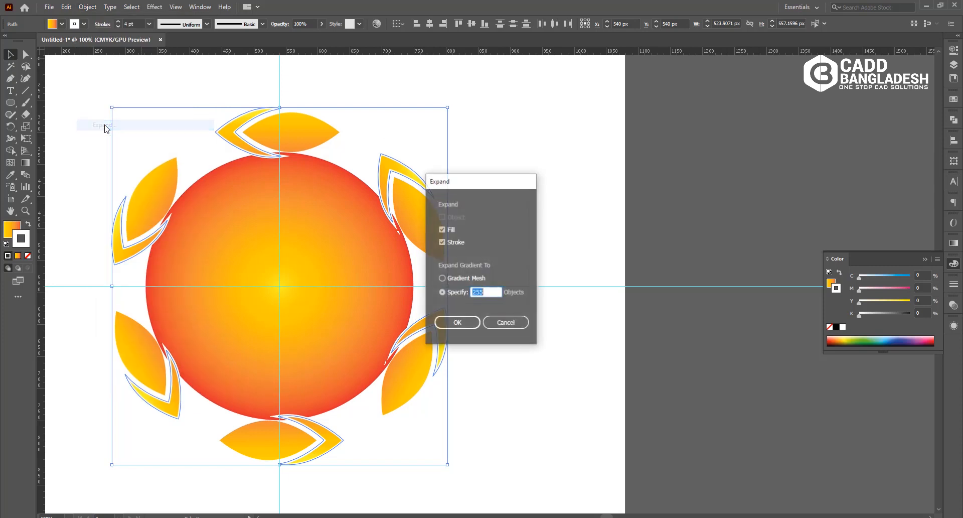
click(462, 324)
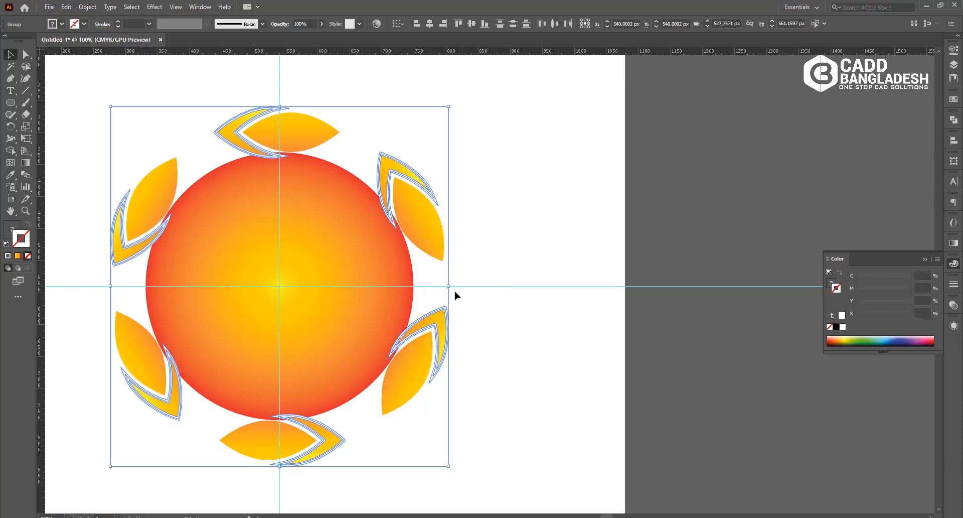
Bring the radial-gradient circle to the front of the artwork
scroll(381, 224, up, 2)
scroll(383, 226, down, 1)
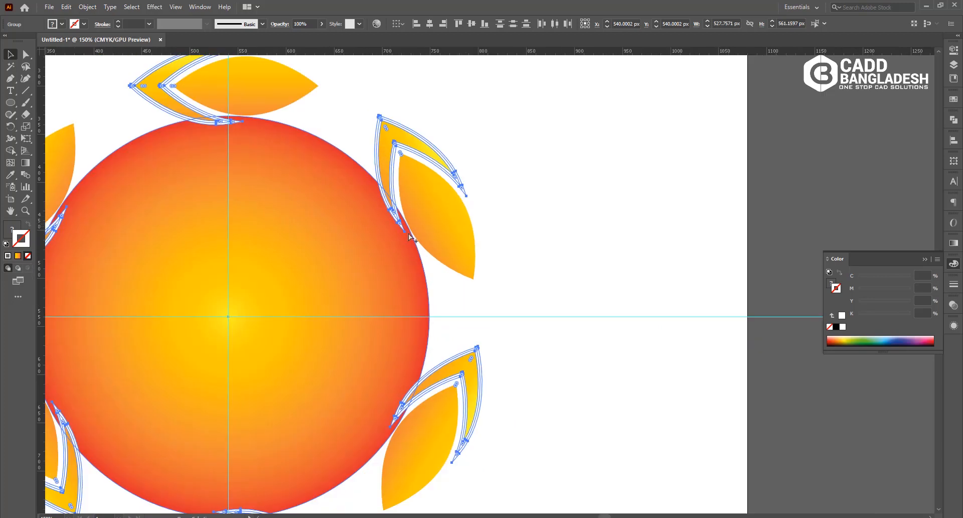
click(327, 232)
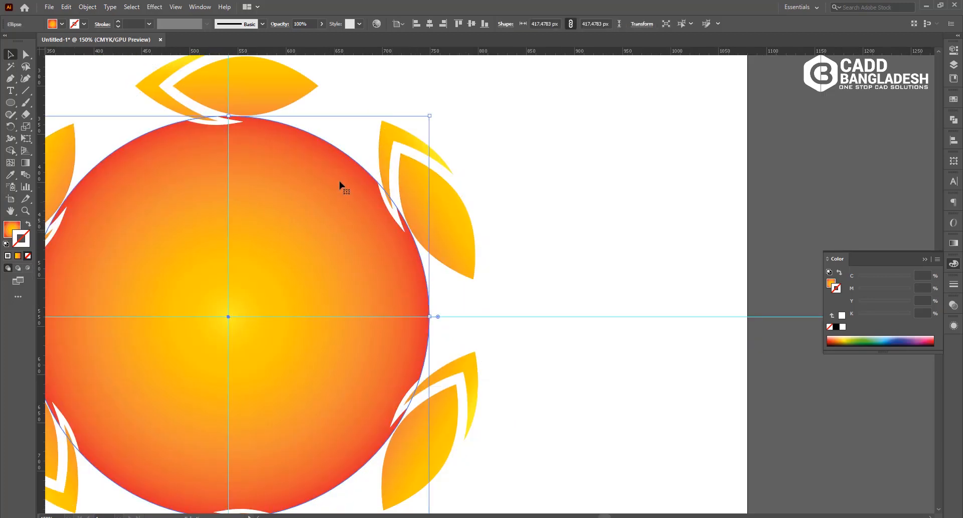
right_click(320, 247)
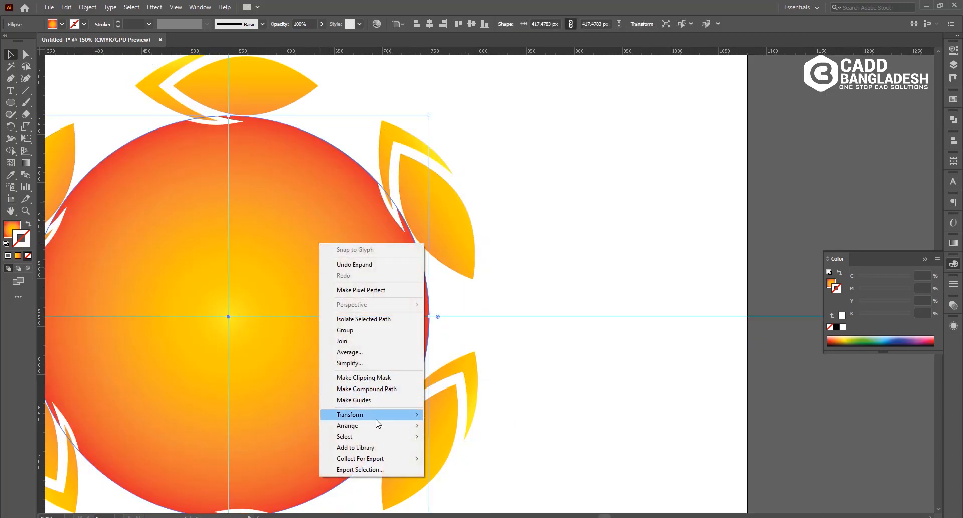
mouse_move(374, 426)
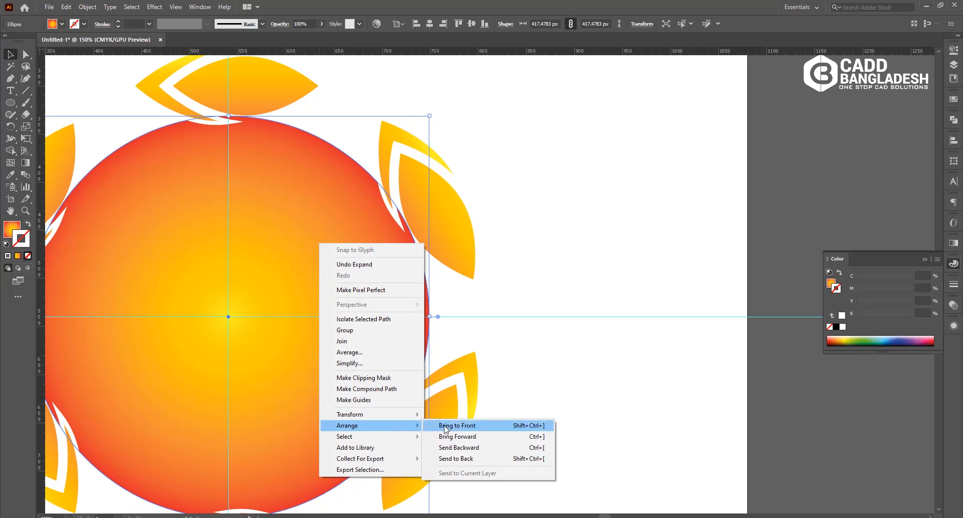
click(444, 426)
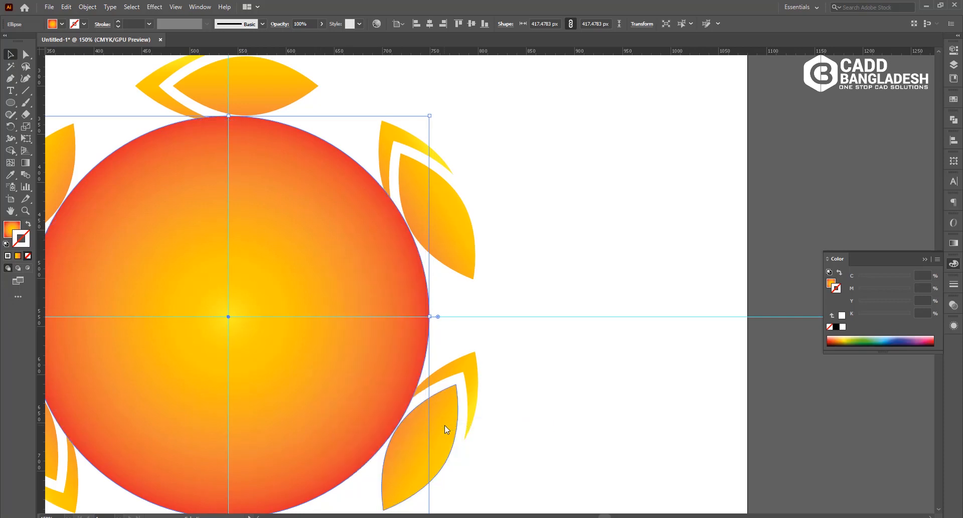
click(496, 173)
Try to remove the circle overlap from all six expanded crescents with the Shape Builder, and undo the removal
click(380, 153)
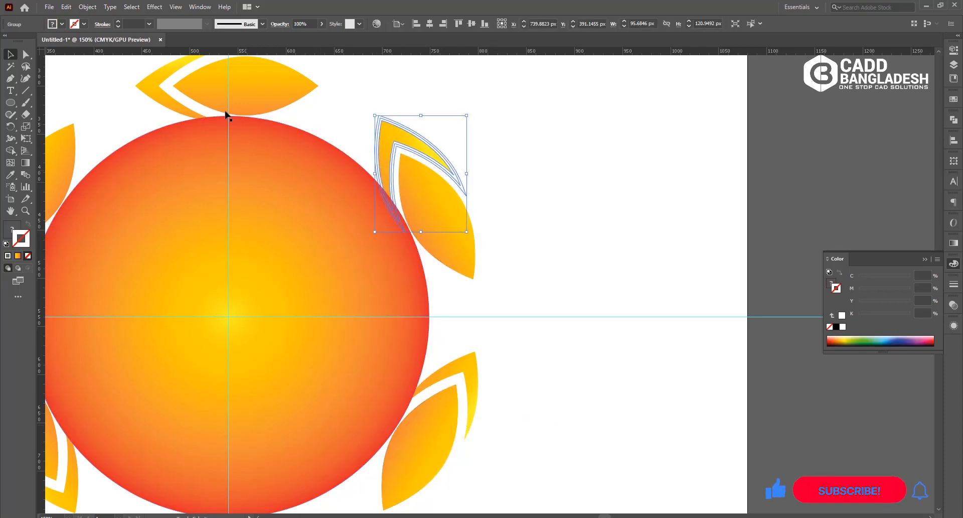
shift+click(157, 91)
scroll(373, 161, left, 5)
scroll(339, 224, down, 1)
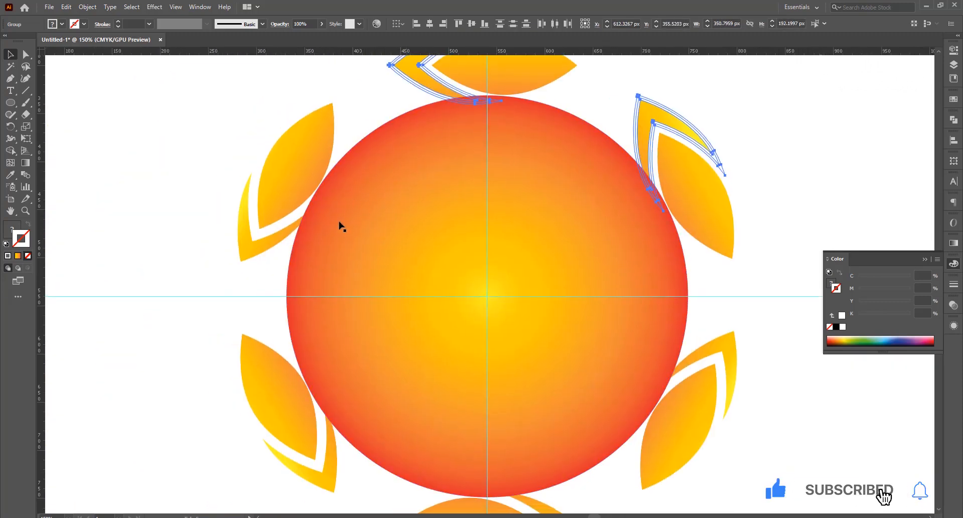
shift+click(251, 258)
shift+click(329, 476)
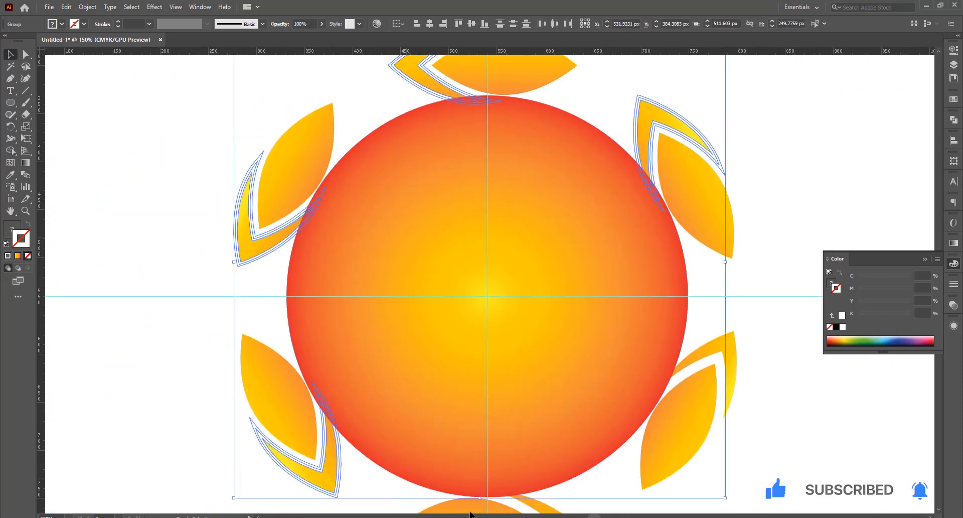
shift+click(548, 511)
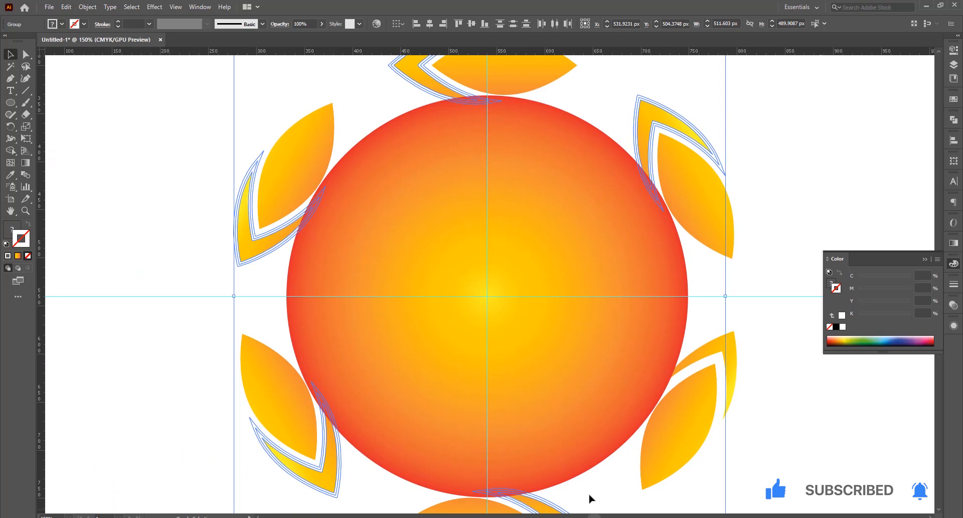
shift+click(726, 336)
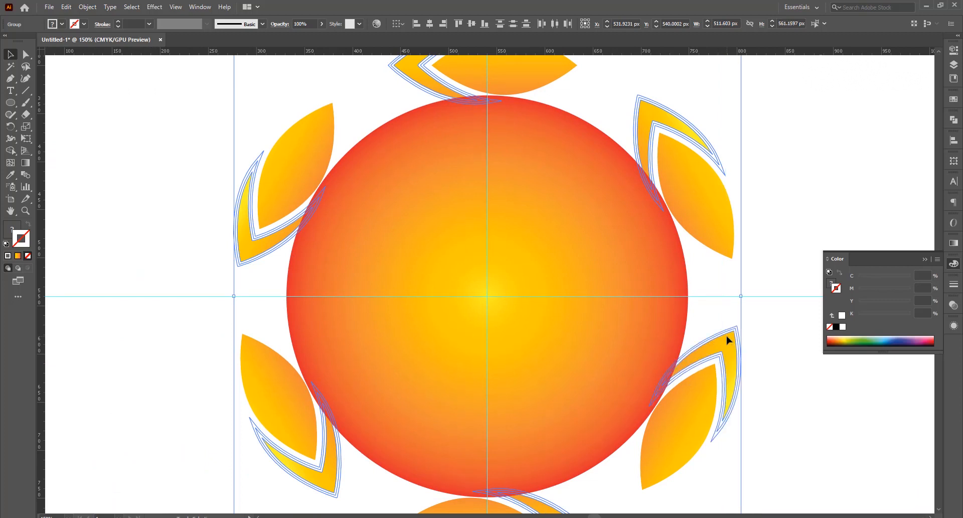
click(12, 151)
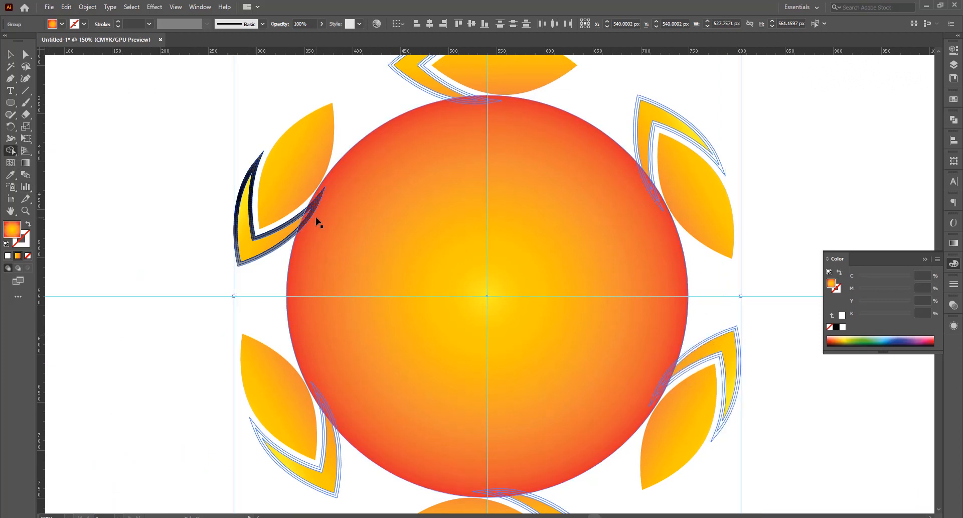
scroll(316, 219, up, 3)
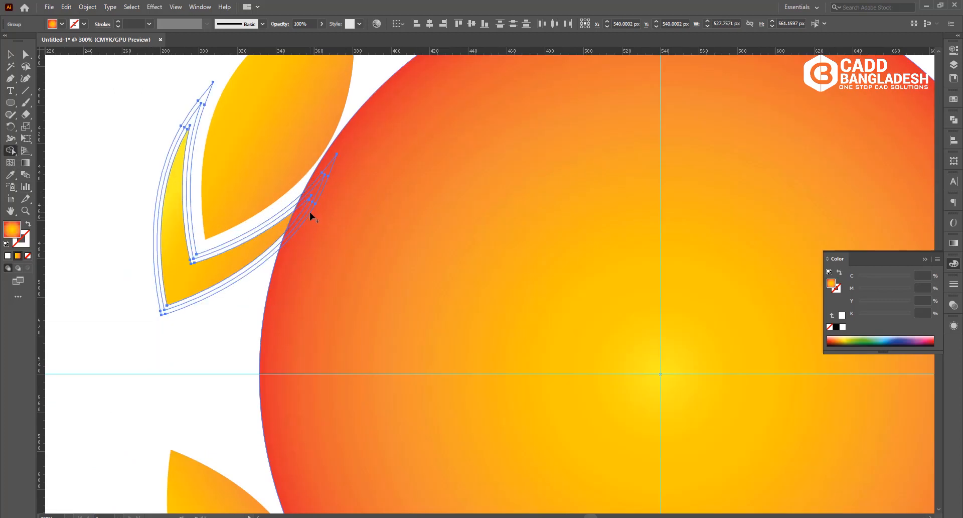
click(322, 181)
key(ctrl+z)
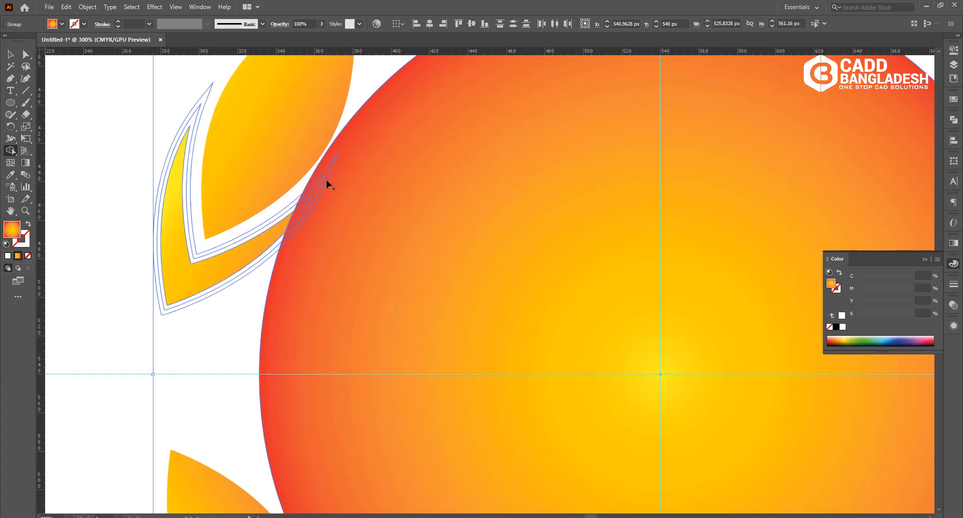
click(10, 54)
click(195, 349)
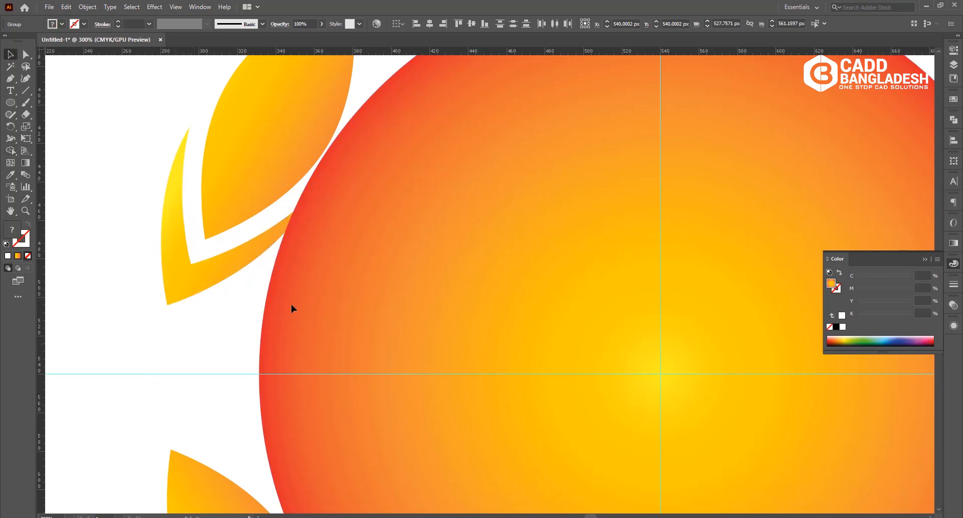
Bring the upper-left crescent to the front so it lies over the circle
click(339, 281)
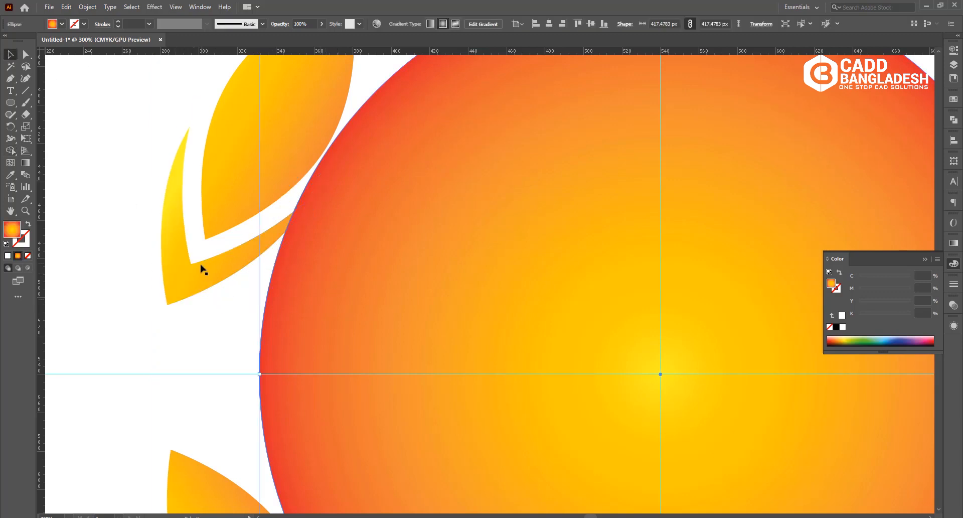
click(217, 273)
right_click(217, 273)
mouse_move(256, 407)
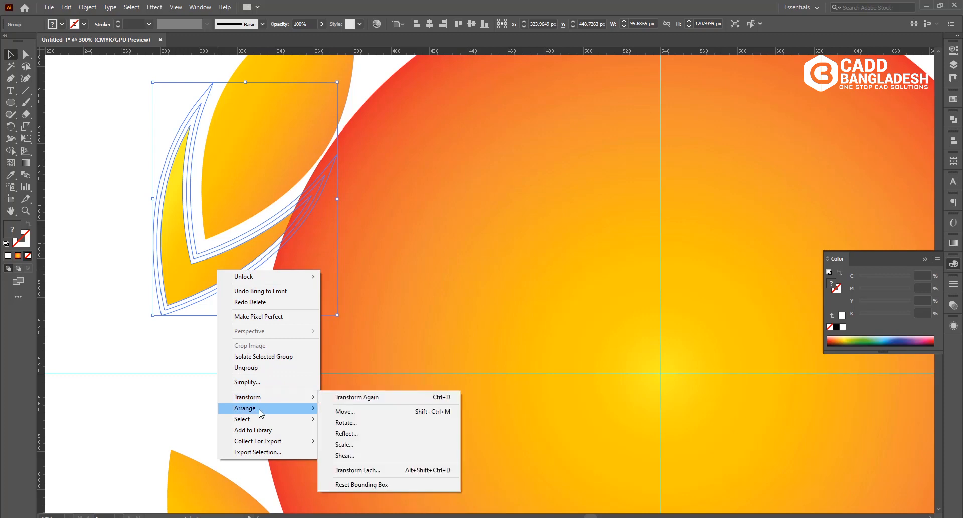
click(354, 408)
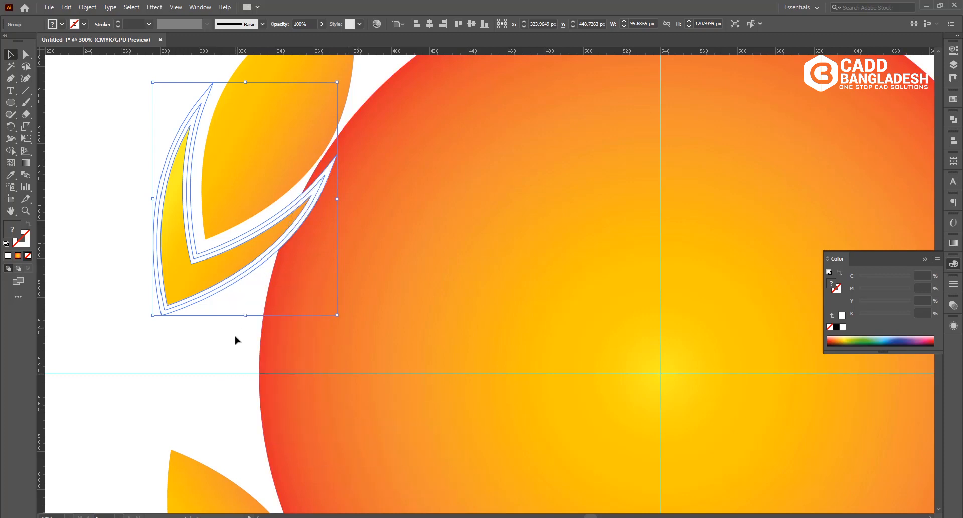
Remove the area where the upper-left crescent overlaps the circle, using the Shape Builder on both shapes
shift+click(310, 234)
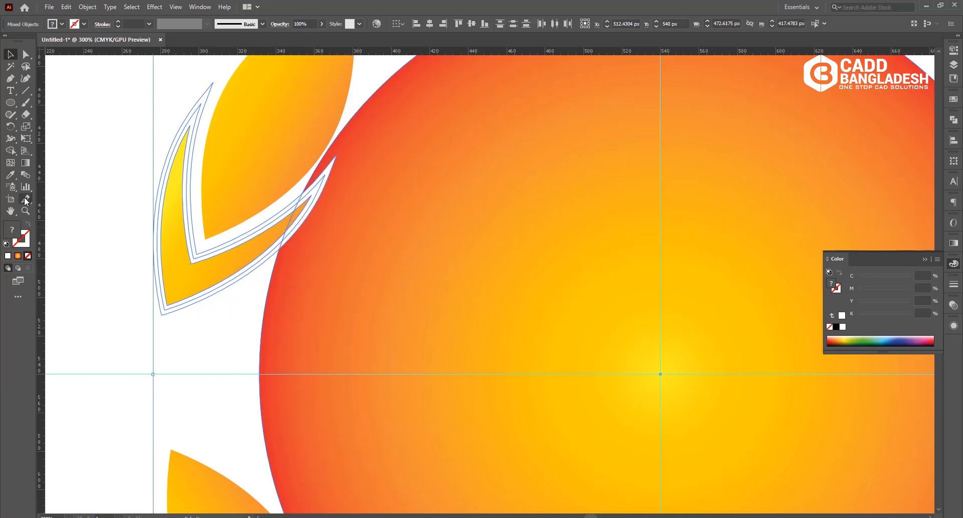
click(10, 151)
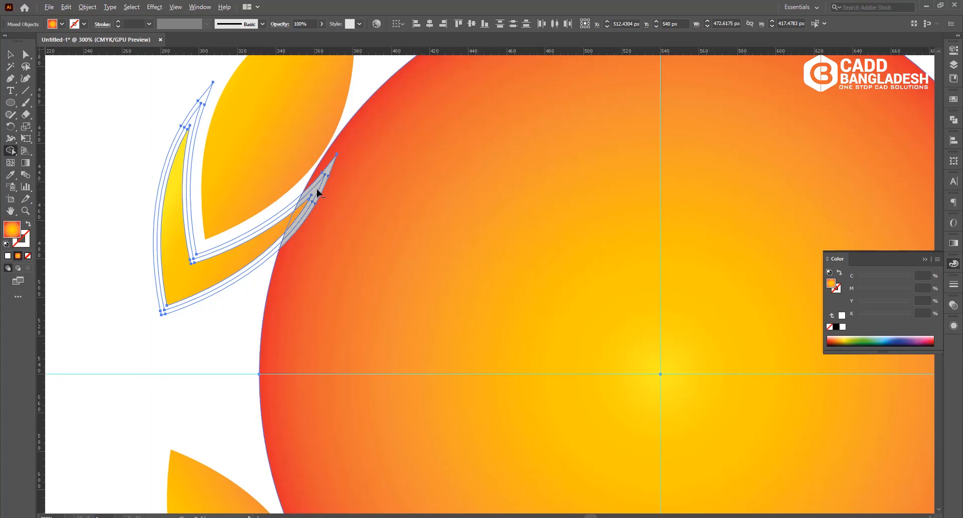
click(317, 192)
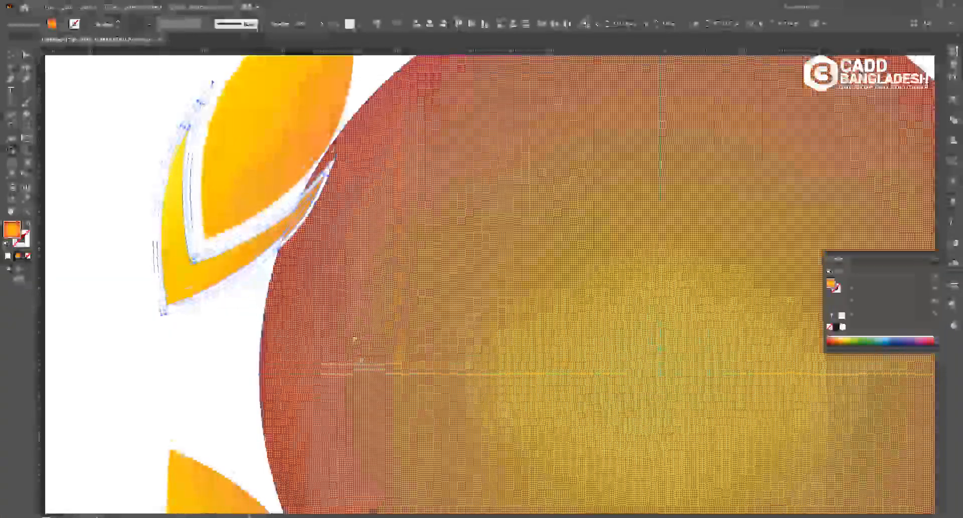
mouse_move(247, 491)
mouse_down()
mouse_move(205, 289)
mouse_move(148, 182)
mouse_up()
click(9, 56)
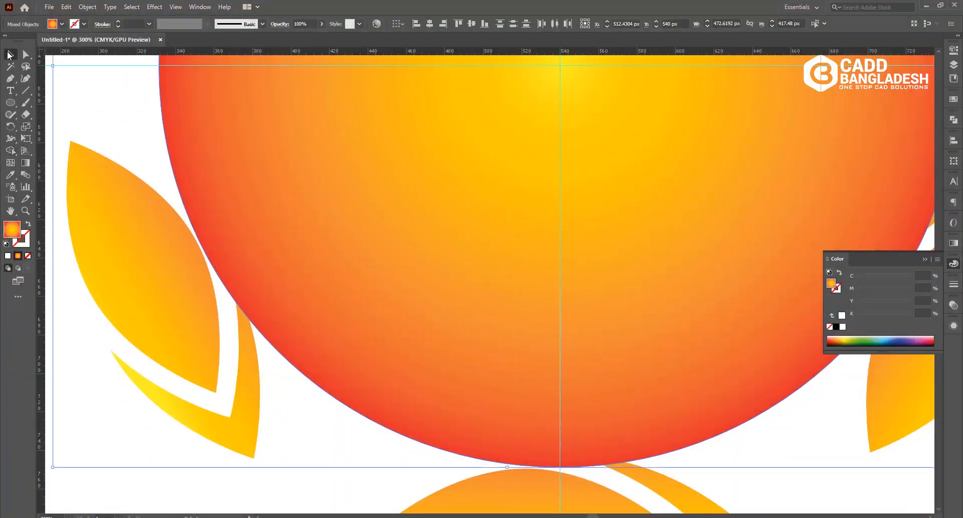
scroll(156, 200, down, 2)
drag(214, 187, 274, 333)
scroll(244, 190, up, 2)
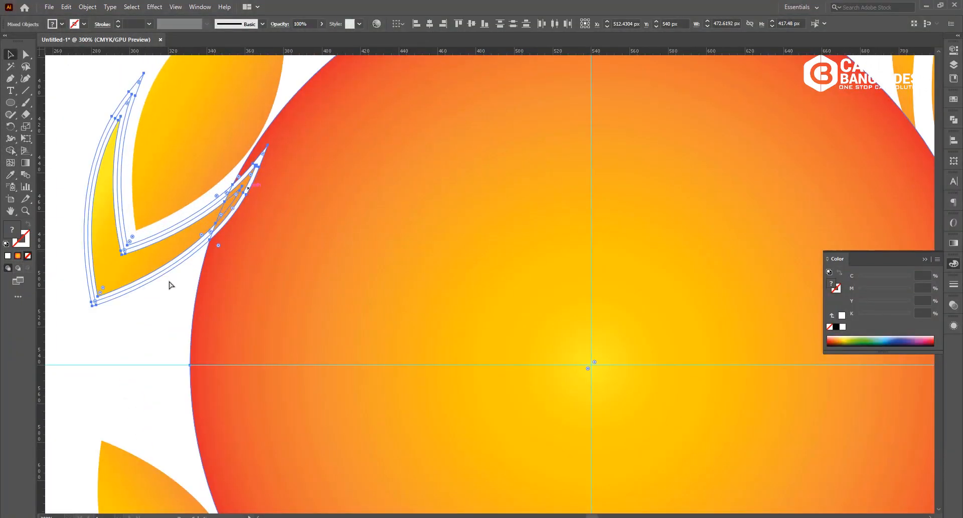
Try deleting the upper-left crescent's group at its remaining tip over the circle, and undo the deletion
click(149, 321)
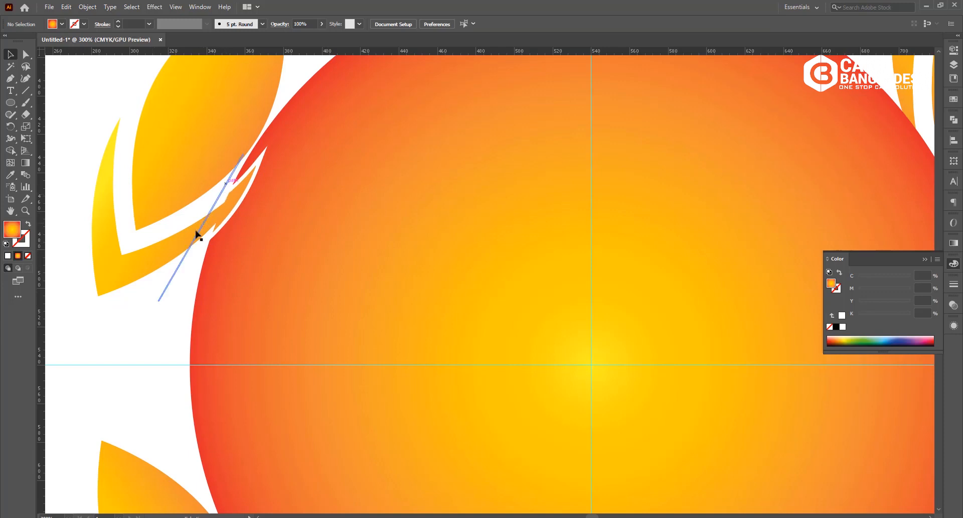
click(241, 197)
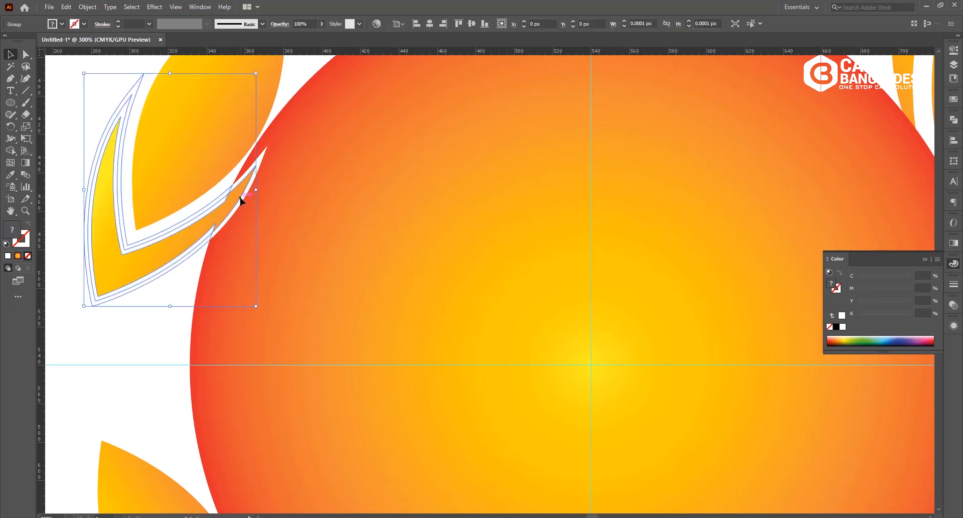
key(Delete)
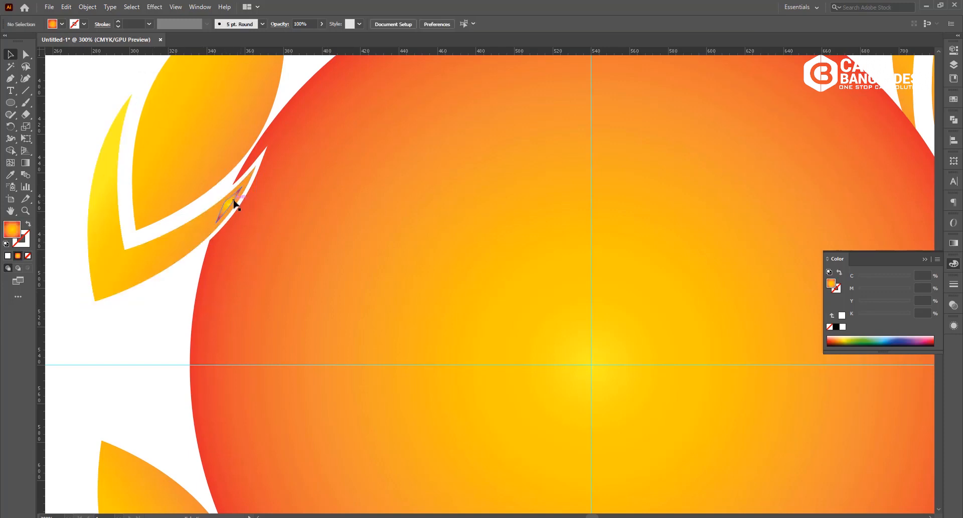
click(241, 202)
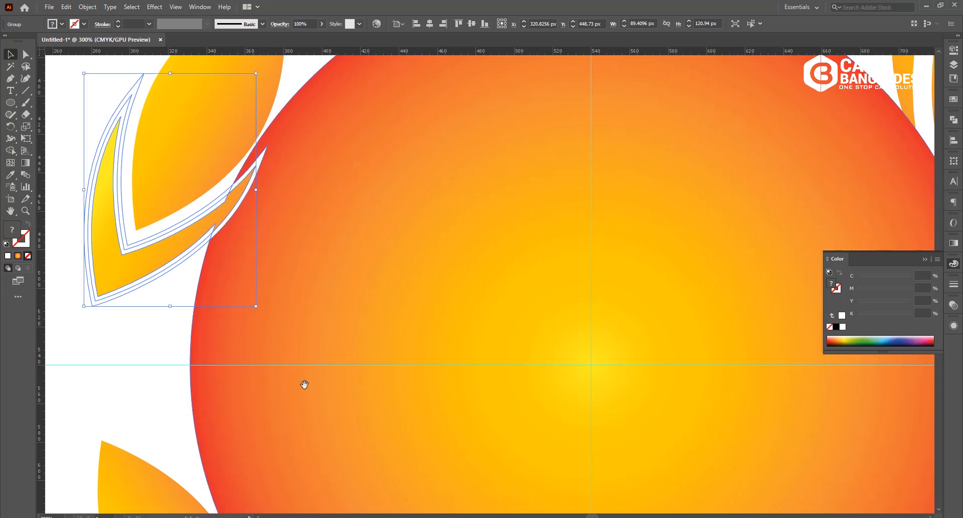
Send the radial-gradient circle to the back, behind all the crescents
drag(305, 384, 333, 161)
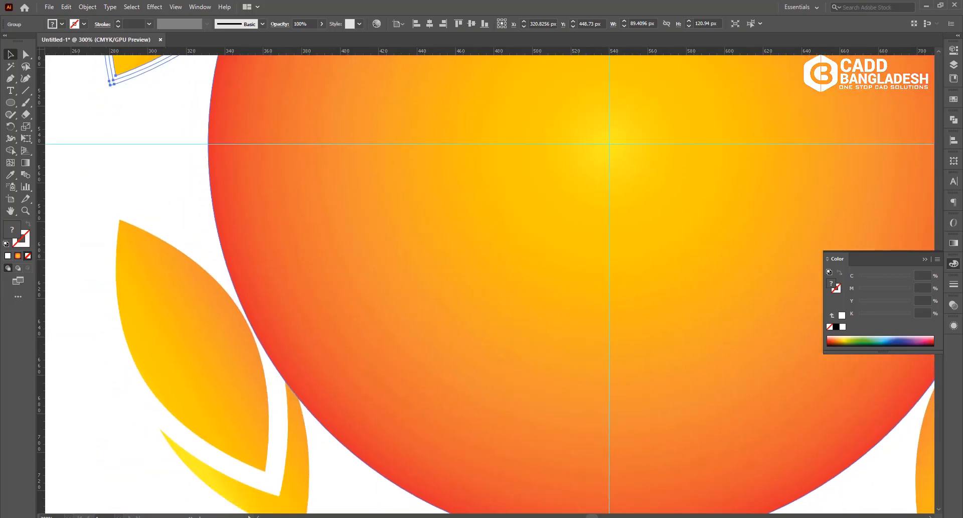
click(141, 221)
click(361, 342)
right_click(362, 343)
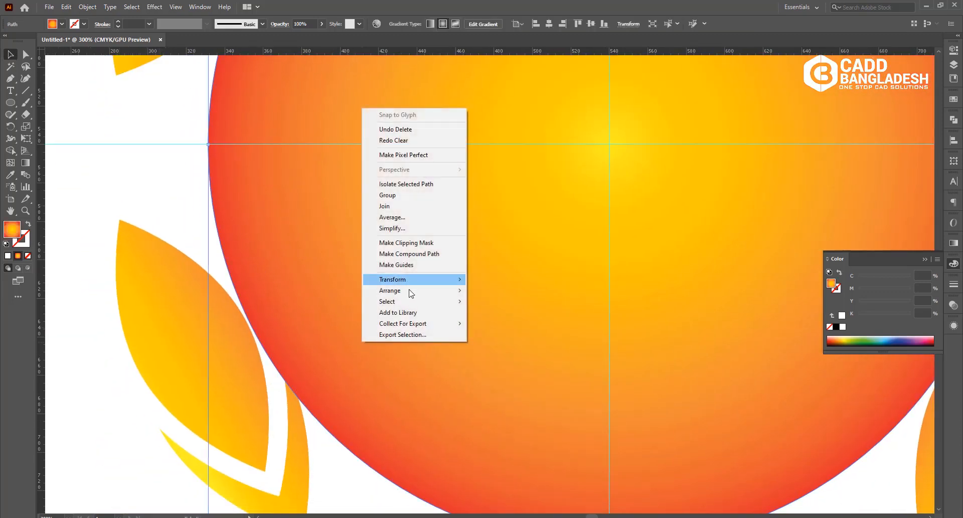
mouse_move(436, 291)
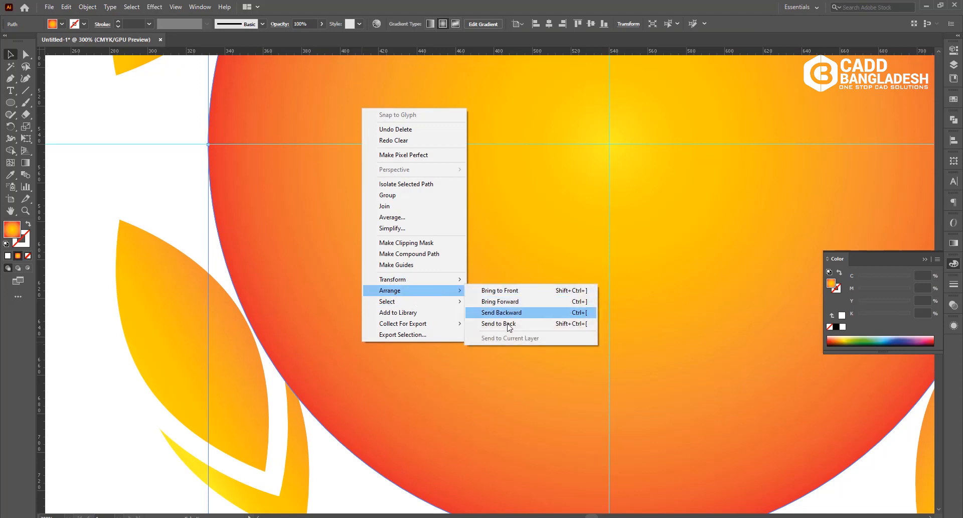
click(507, 325)
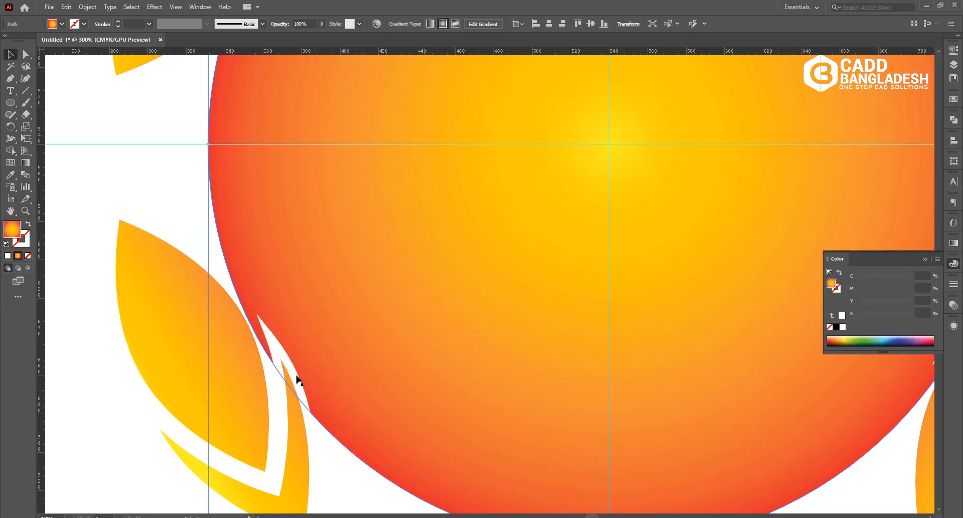
Remove the areas where the lower-left crescent overlaps the circle, using the Shape Builder on both shapes
drag(297, 380, 325, 446)
drag(133, 510, 321, 334)
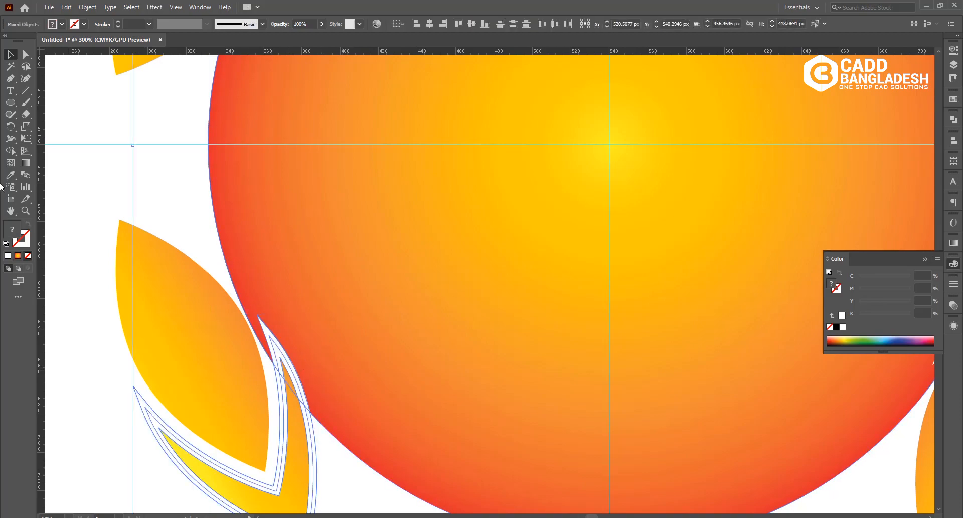
click(10, 151)
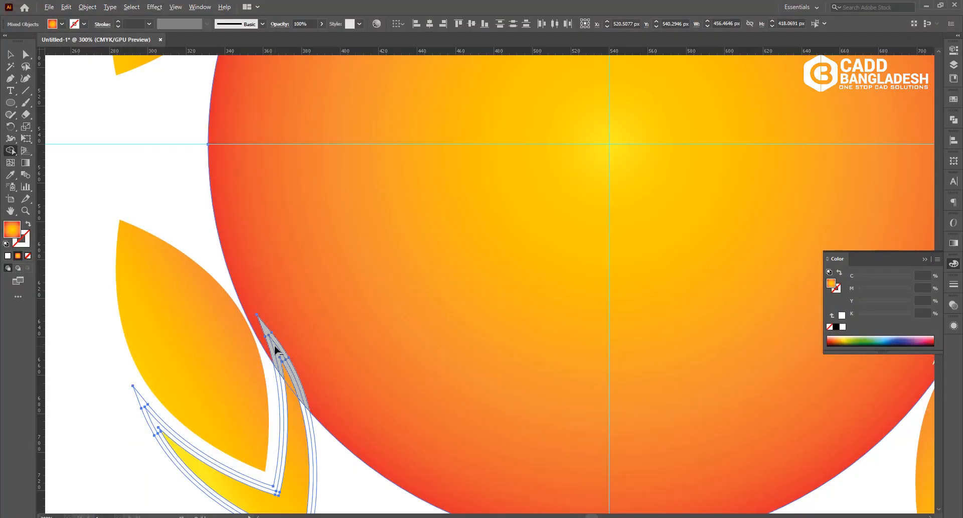
click(275, 354)
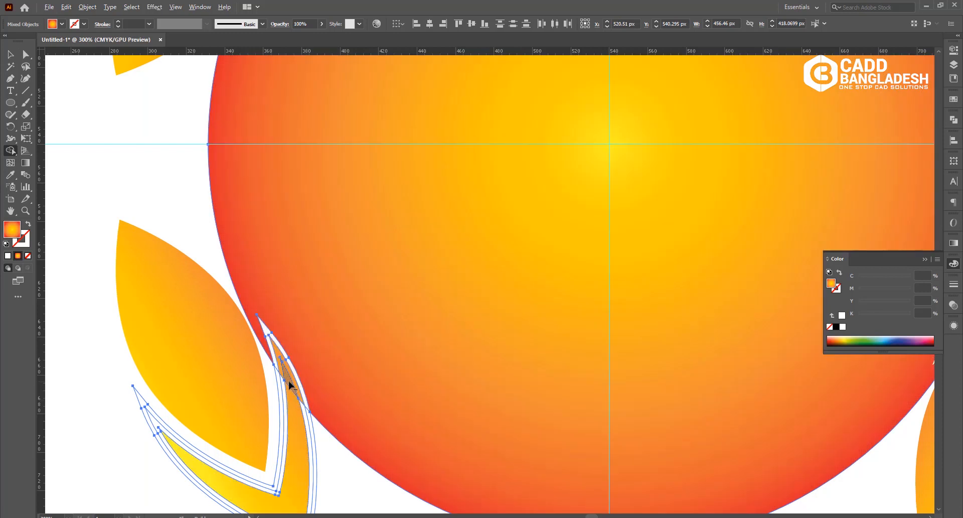
drag(289, 381, 296, 386)
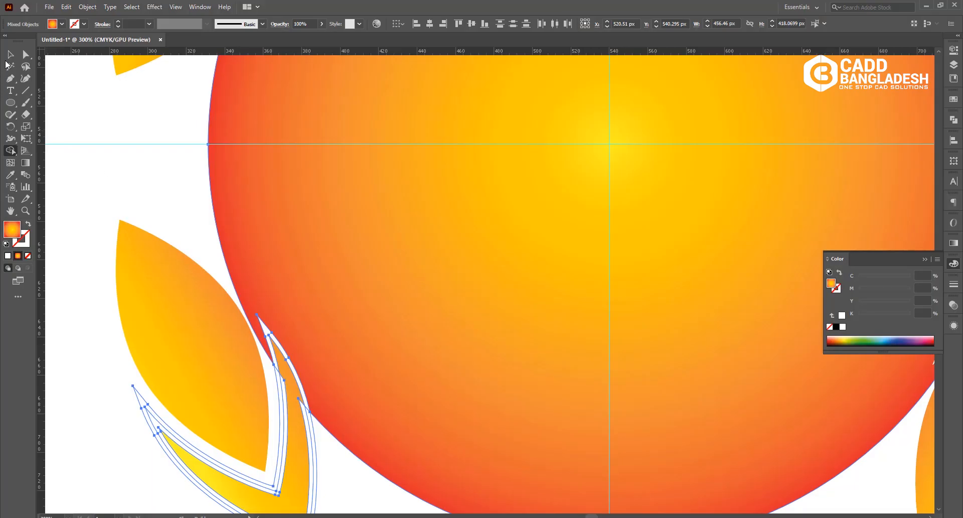
click(11, 55)
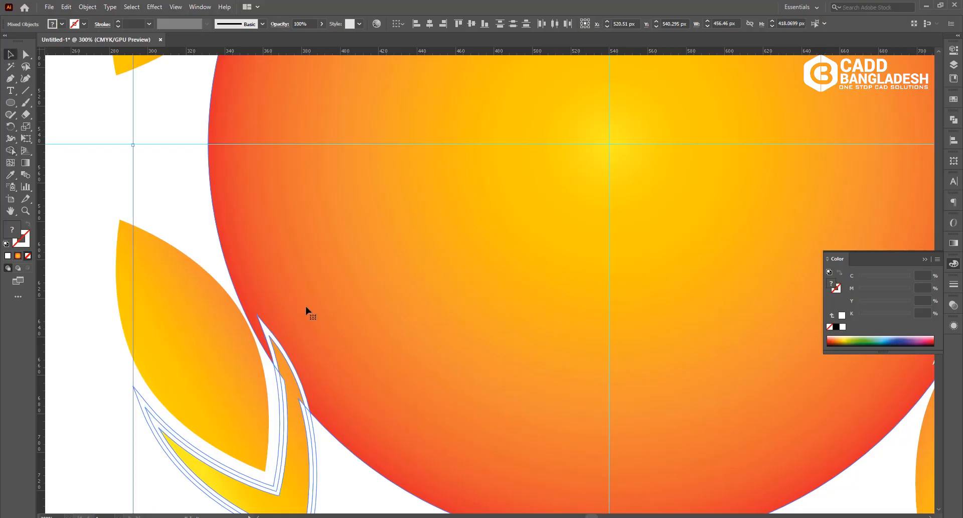
Remove the area where the bottom crescent overlaps the circle, using the Shape Builder on both shapes
drag(307, 311, 371, 272)
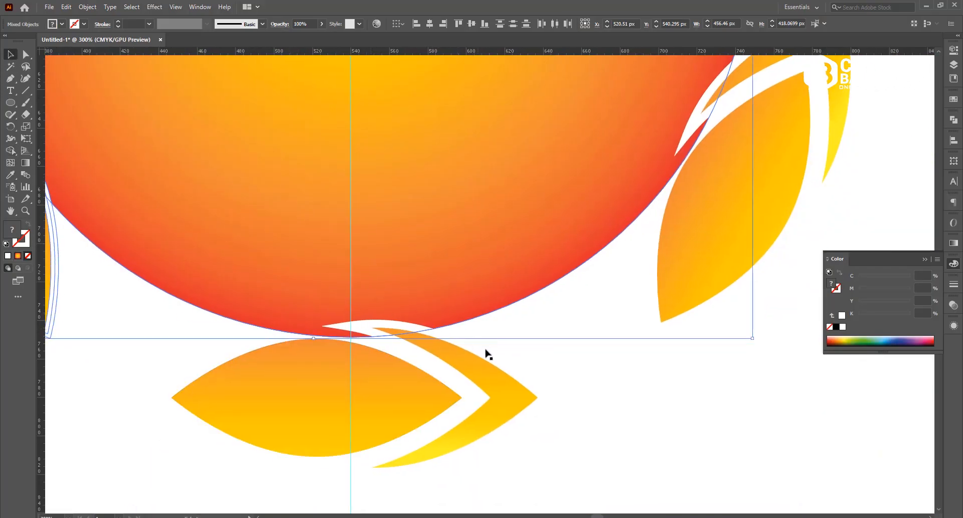
shift+click(373, 320)
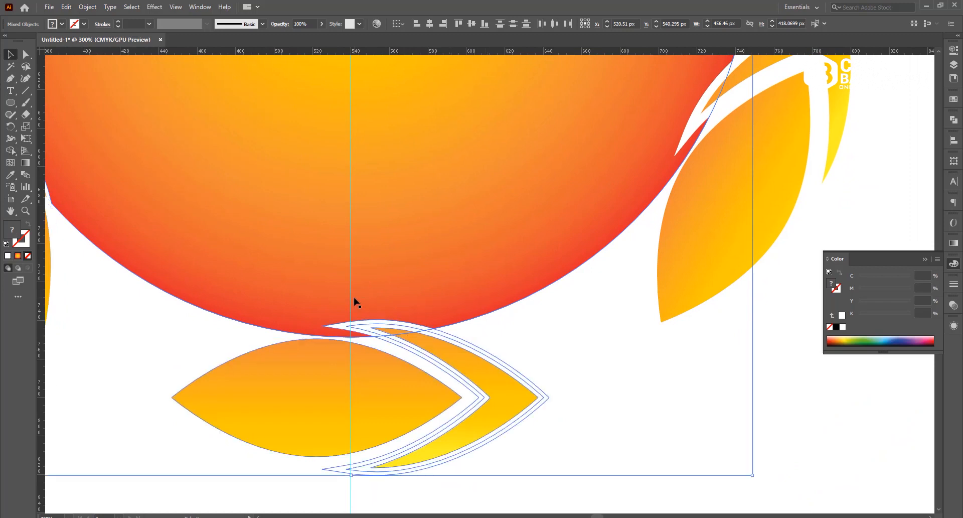
click(11, 150)
click(434, 333)
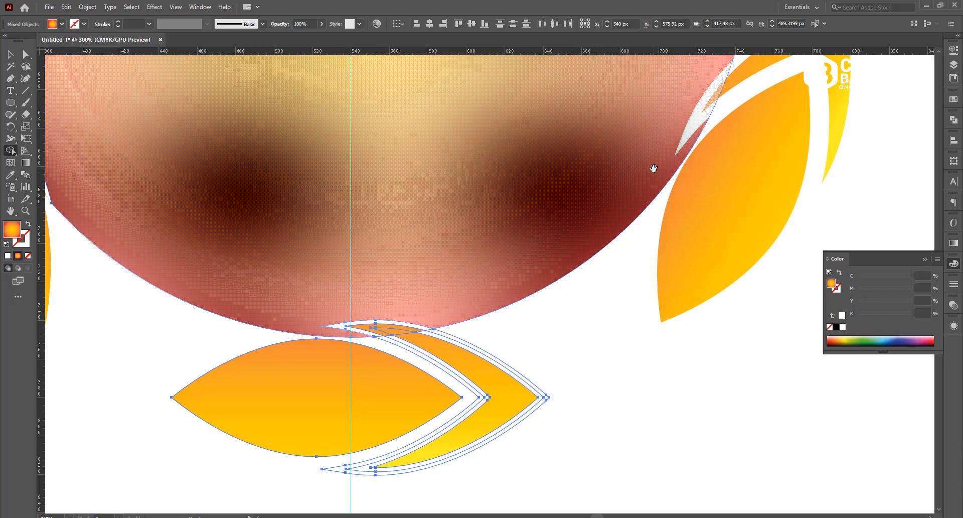
Bring the lower-right crescent to the front and remove its overlap with the circle using the Shape Builder
drag(651, 167, 430, 445)
mouse_move(490, 396)
mouse_down()
mouse_move(492, 371)
mouse_move(483, 397)
mouse_up()
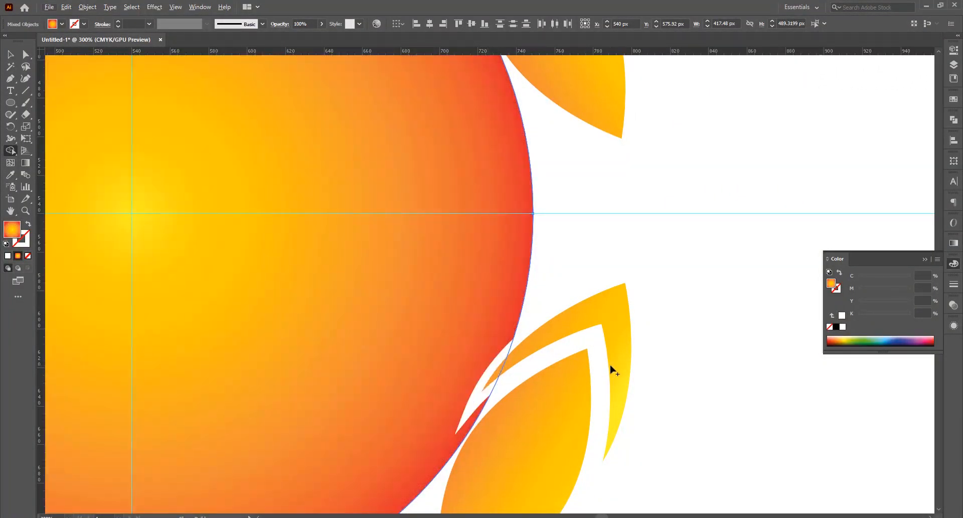
key(v)
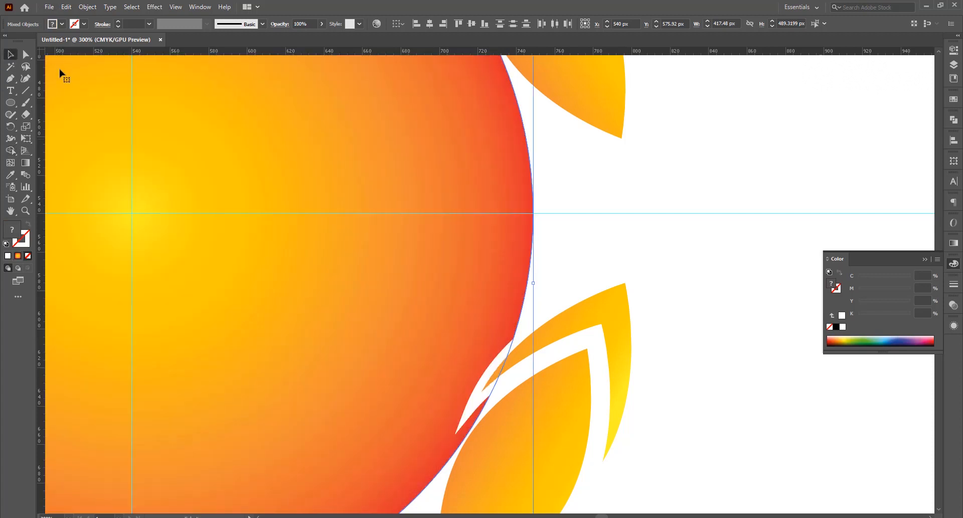
click(619, 261)
click(612, 307)
right_click(611, 304)
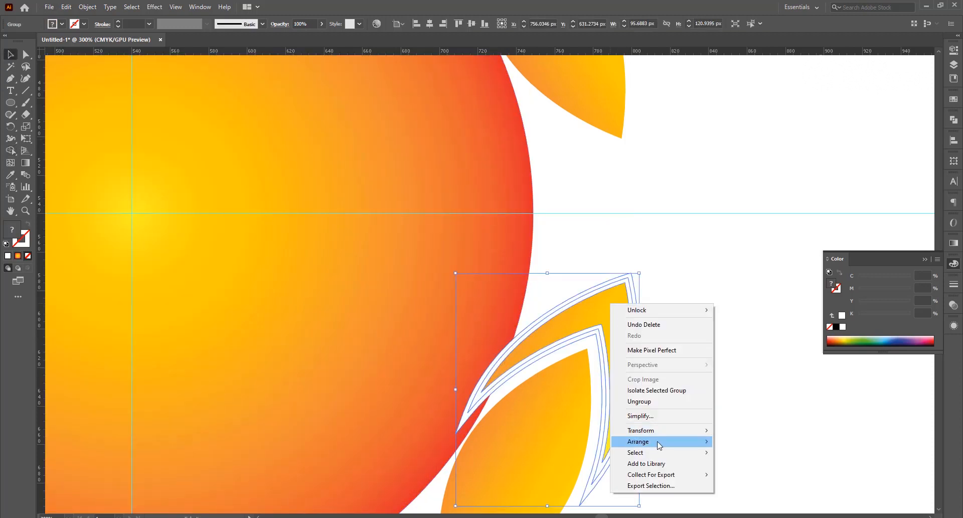
mouse_move(658, 443)
click(728, 441)
shift+click(503, 325)
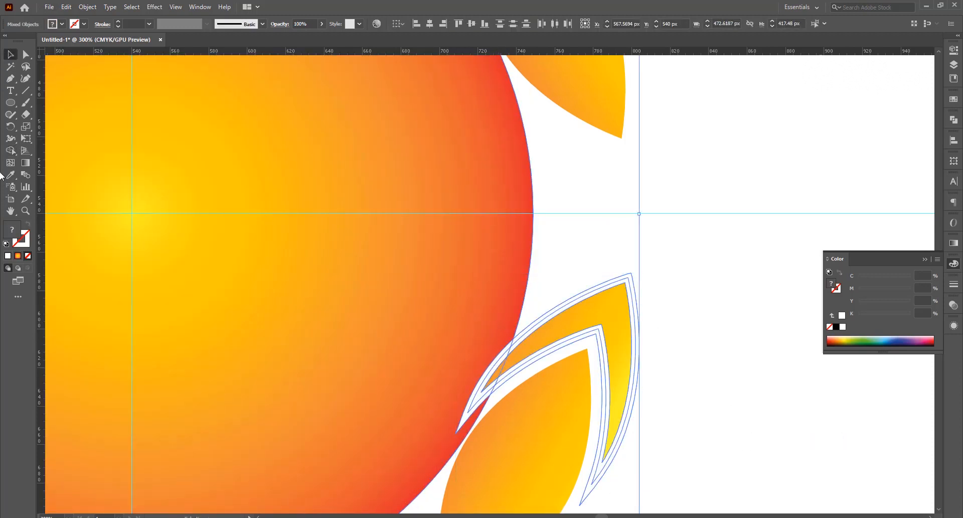
key(shift+m)
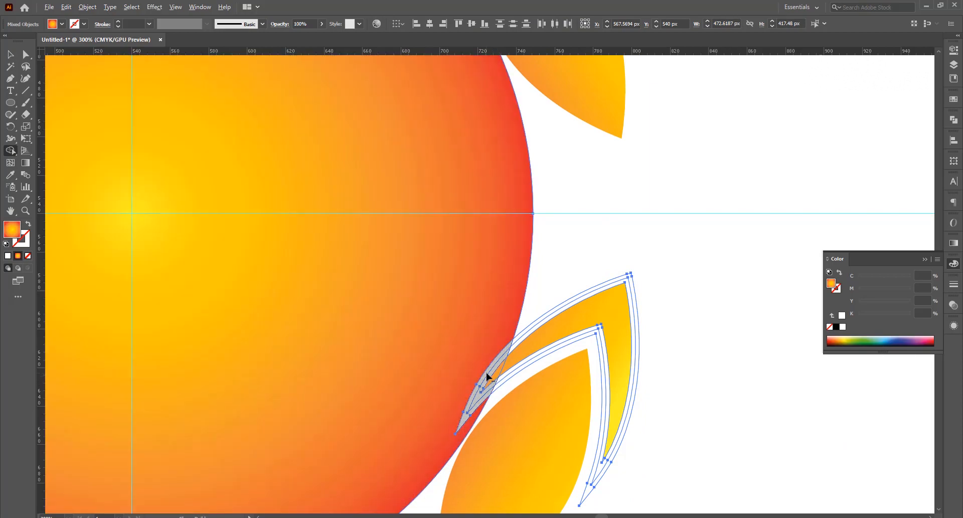
click(489, 378)
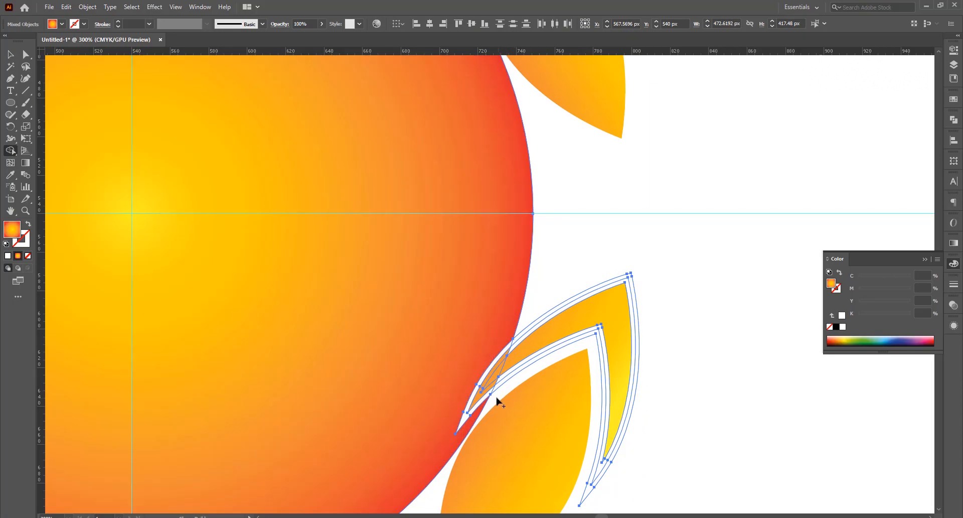
Remove the area where the upper-right crescent overlaps the circle, using the Shape Builder on both shapes
drag(551, 132, 617, 370)
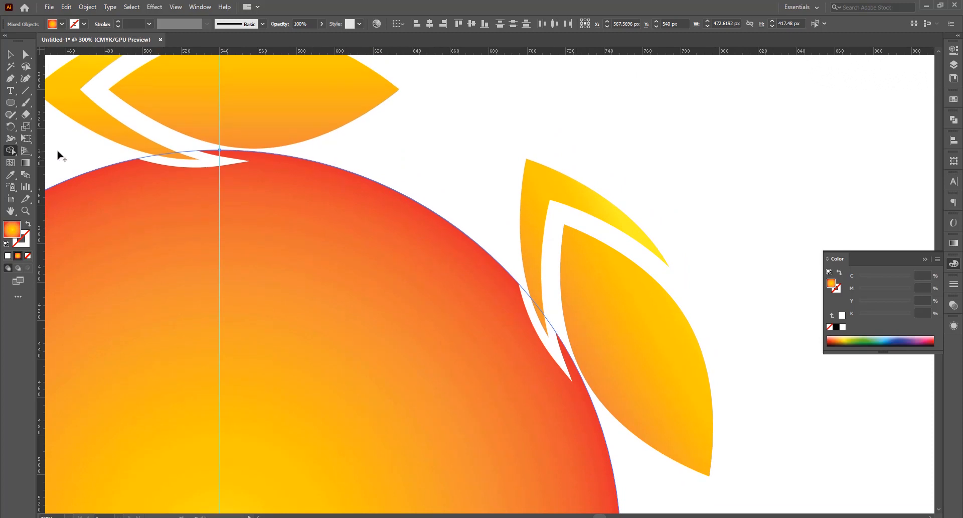
click(10, 54)
click(470, 161)
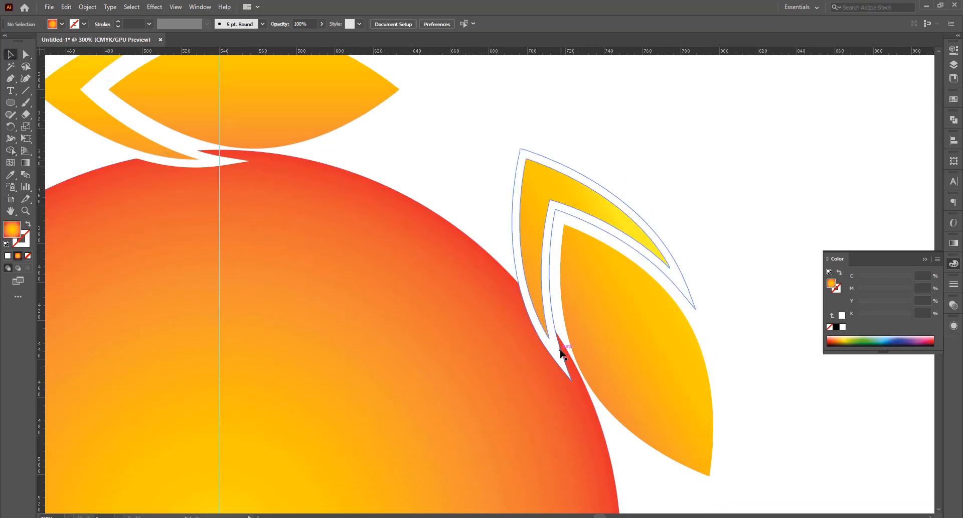
click(558, 353)
drag(537, 317, 563, 251)
key(ctrl+z)
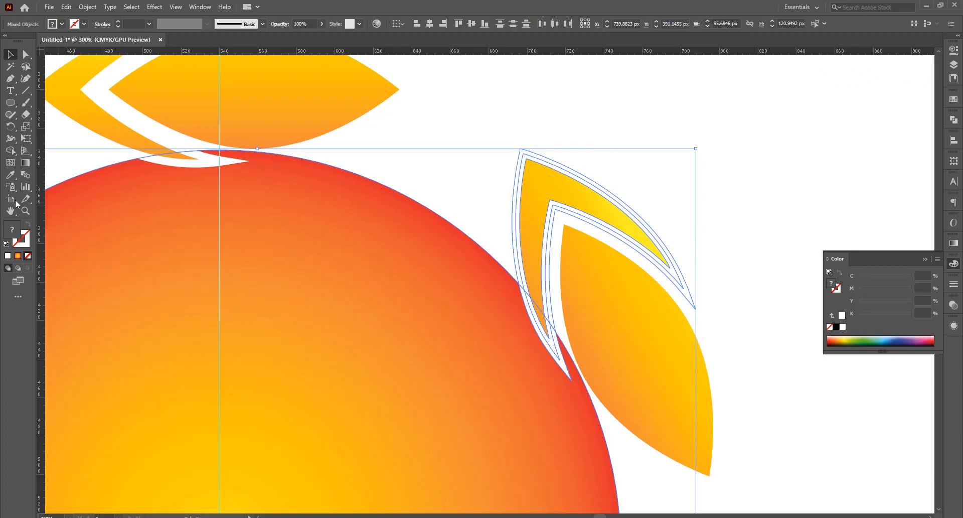
shift+click(454, 344)
key(shift+m)
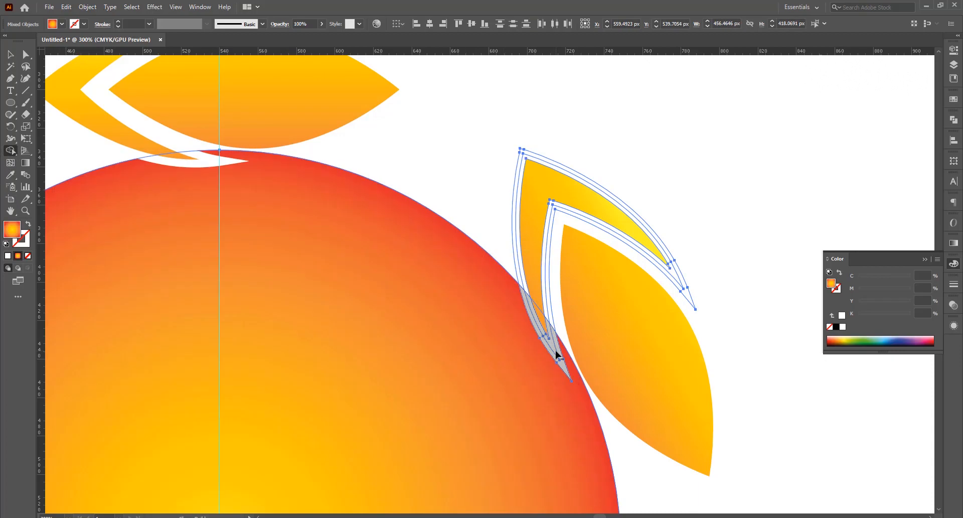
Remove the area where the top crescent overlaps the circle, using the Shape Builder on both shapes
drag(206, 187, 477, 365)
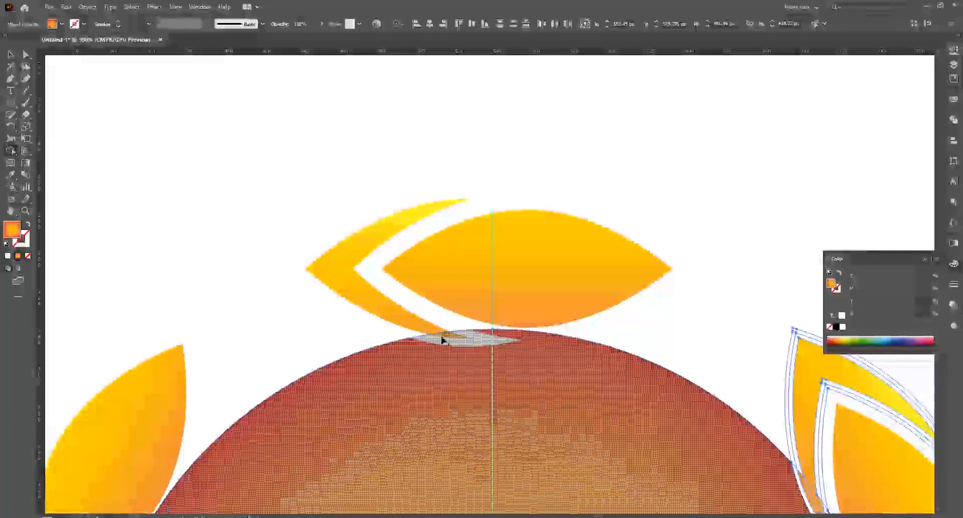
alt+click(444, 340)
key(v)
click(170, 152)
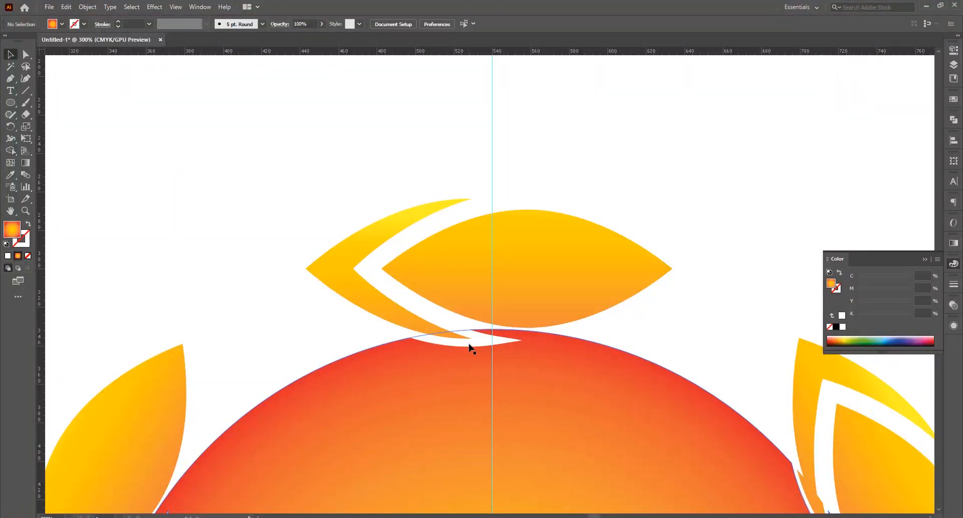
click(474, 339)
click(564, 375)
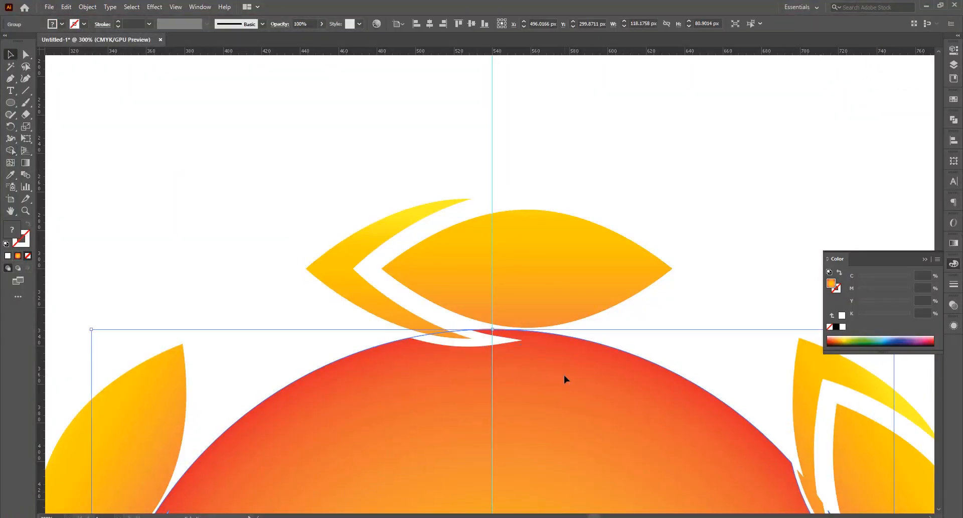
shift+click(421, 331)
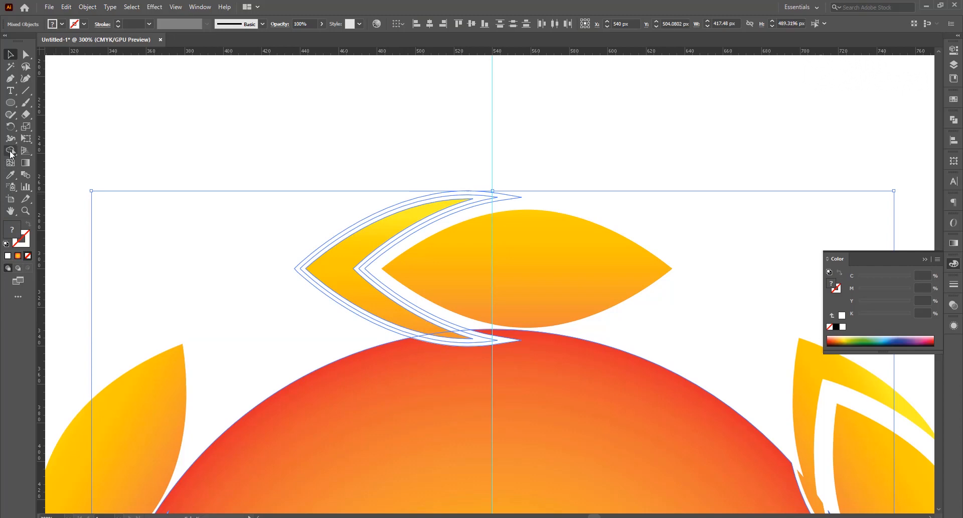
click(10, 151)
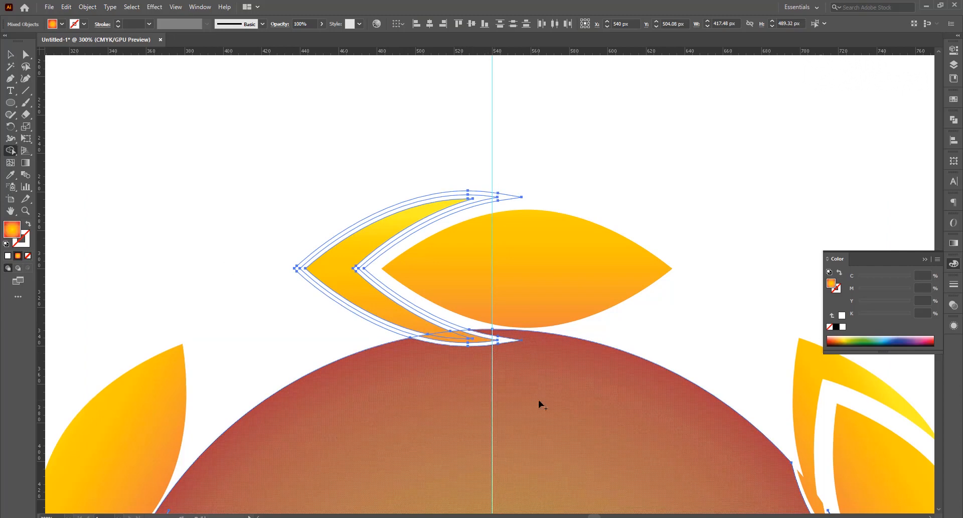
Delete the expanded, white-outlined crescent groups lying over the original gradient crescents around the circle
scroll(539, 401, down, 3)
drag(617, 386, 462, 269)
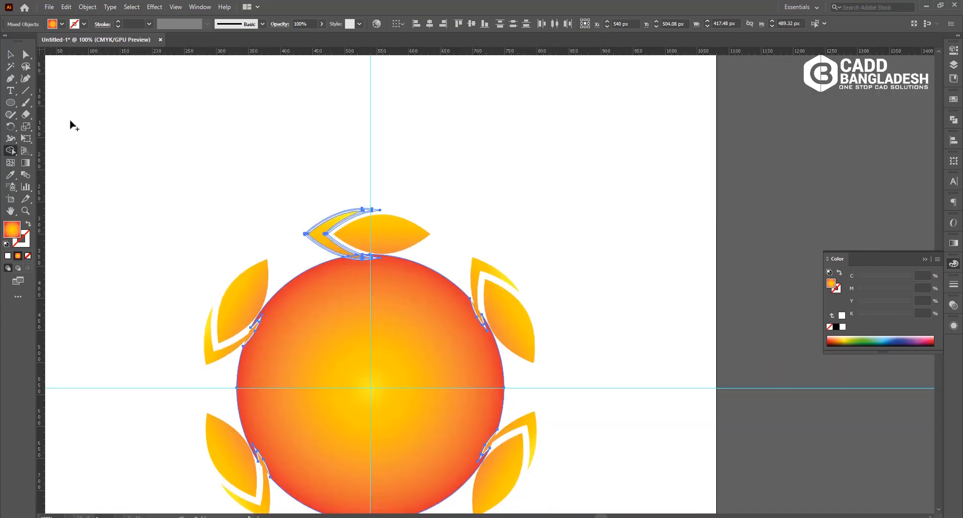
click(10, 54)
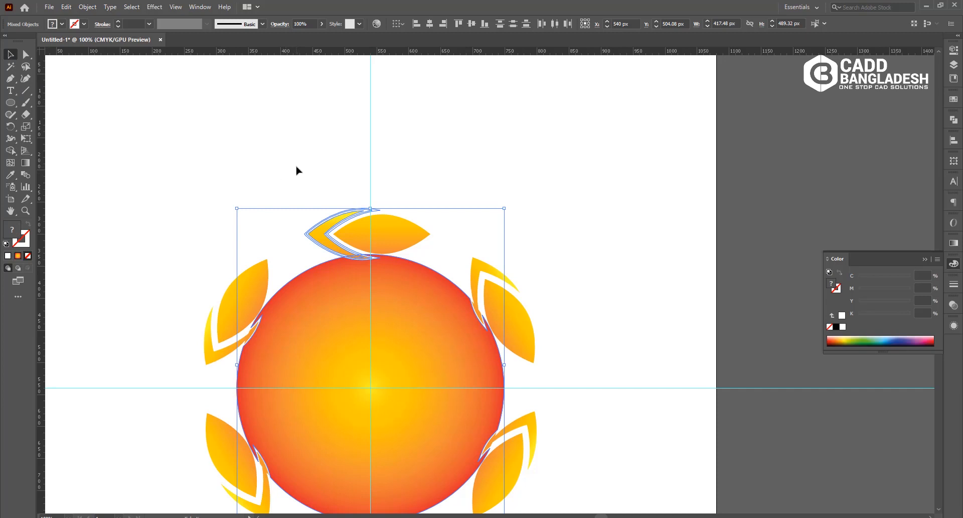
click(323, 234)
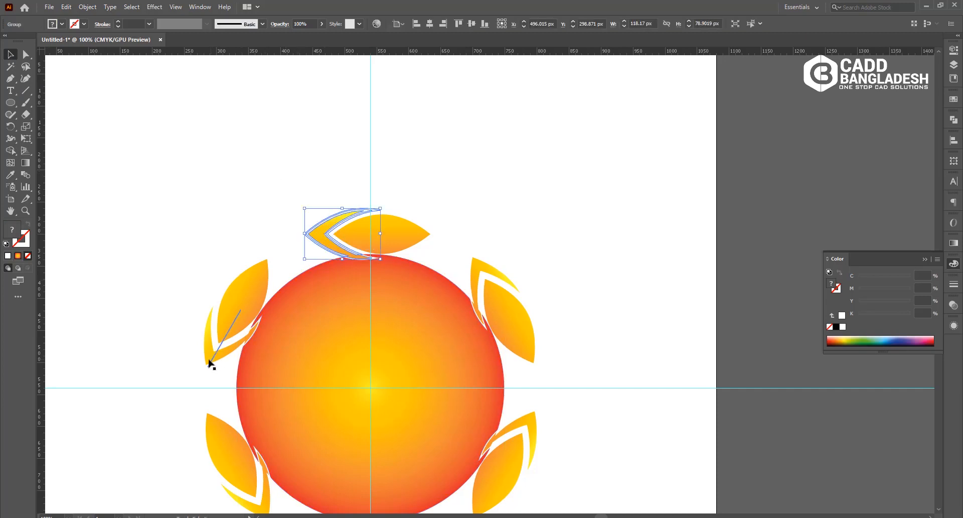
click(318, 287)
click(208, 364)
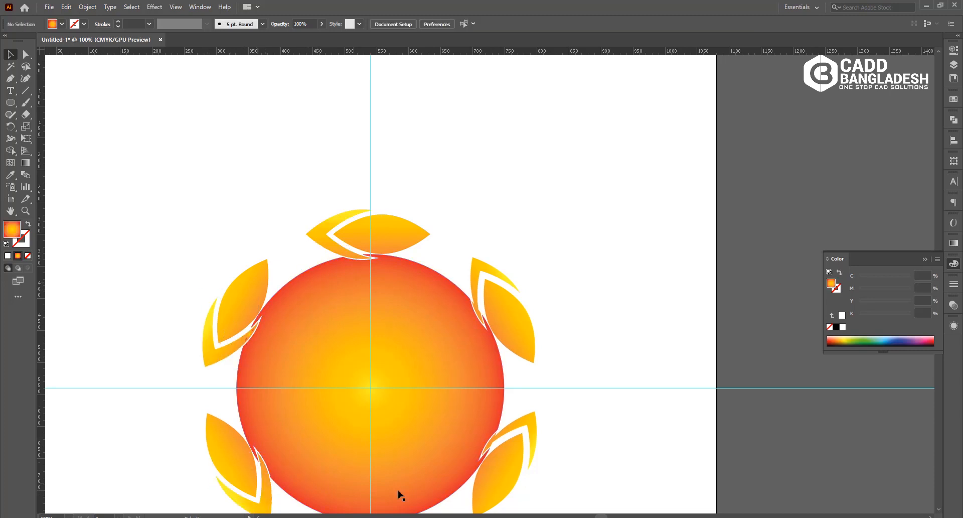
click(532, 422)
click(545, 351)
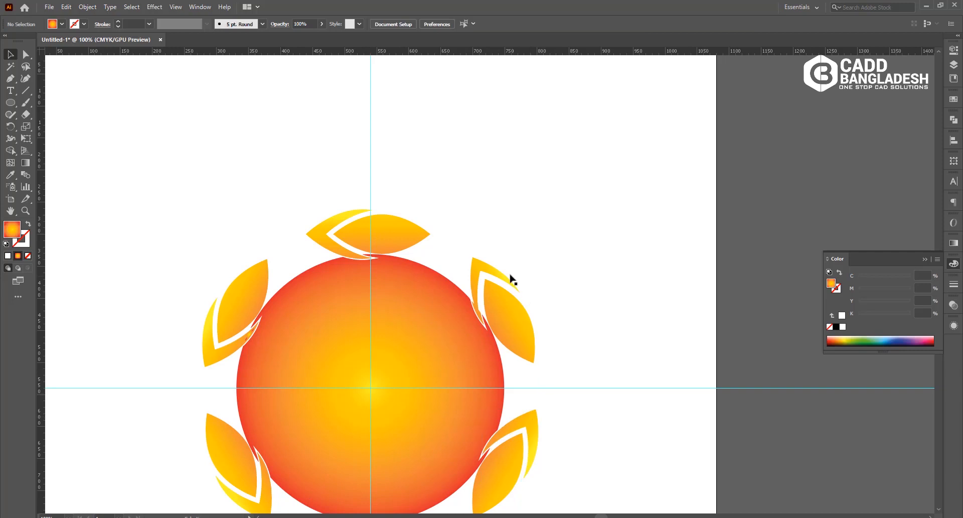
click(479, 267)
key(ctrl+shift+a)
Delete the leftover gradient sliver near the tip of the upper-left crescent
scroll(257, 338, up, 3)
click(242, 344)
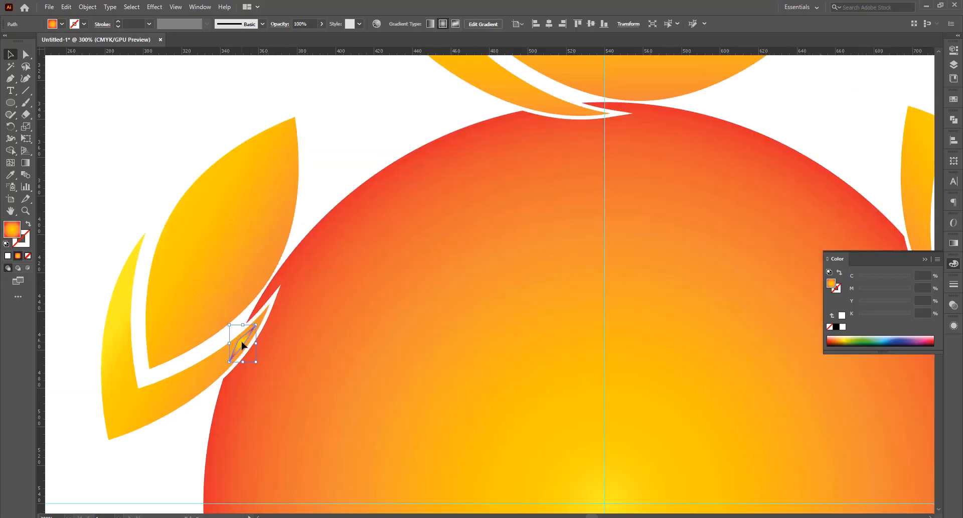
key(Delete)
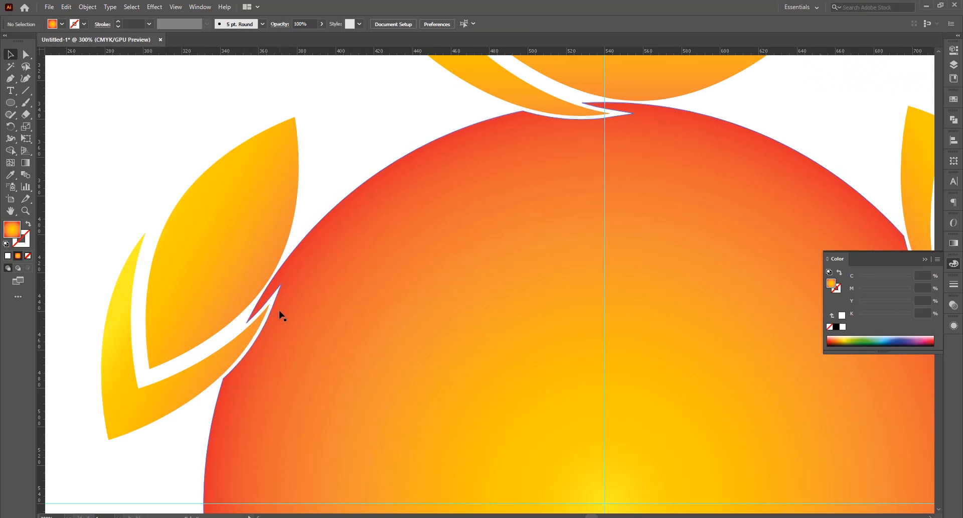
Unlock all the locked crescents and clear the selection
scroll(281, 316, down, 2)
drag(423, 224, 383, 173)
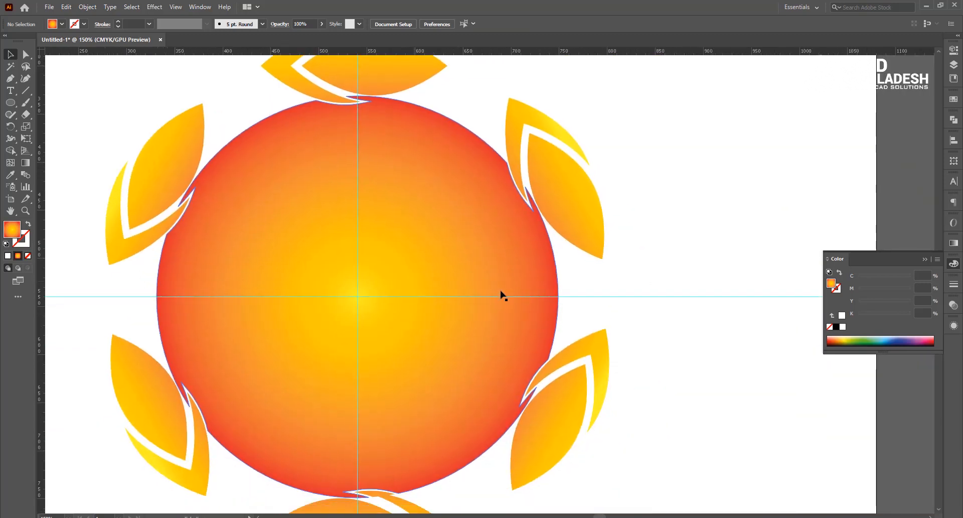
scroll(530, 322, down, 1)
drag(451, 282, 443, 303)
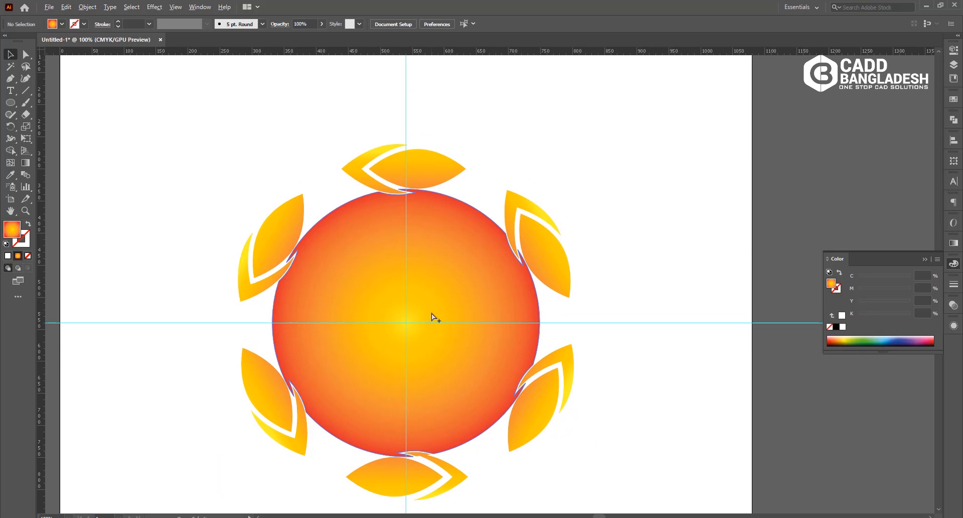
key(ctrl+a)
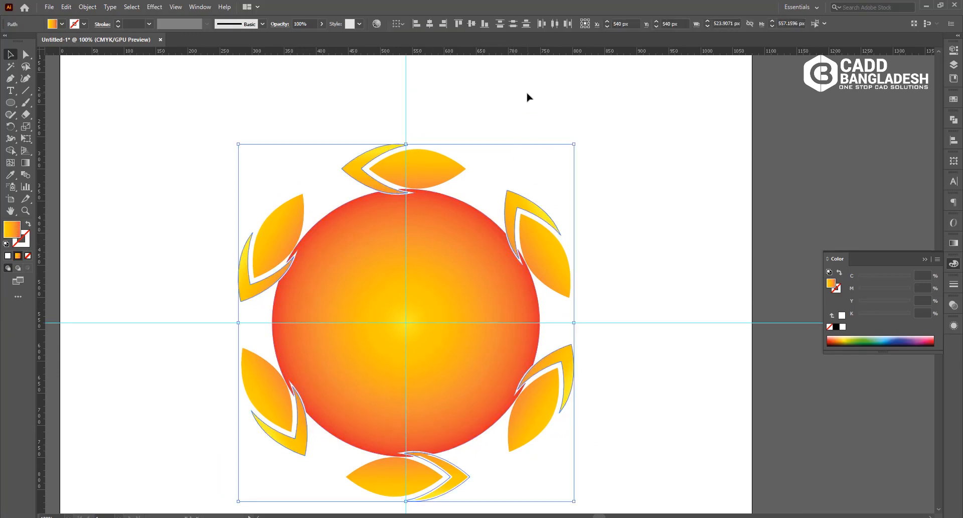
click(527, 95)
Unlock the guides and delete both the vertical and the horizontal guide
drag(451, 151, 529, 262)
drag(384, 140, 557, 209)
right_click(520, 189)
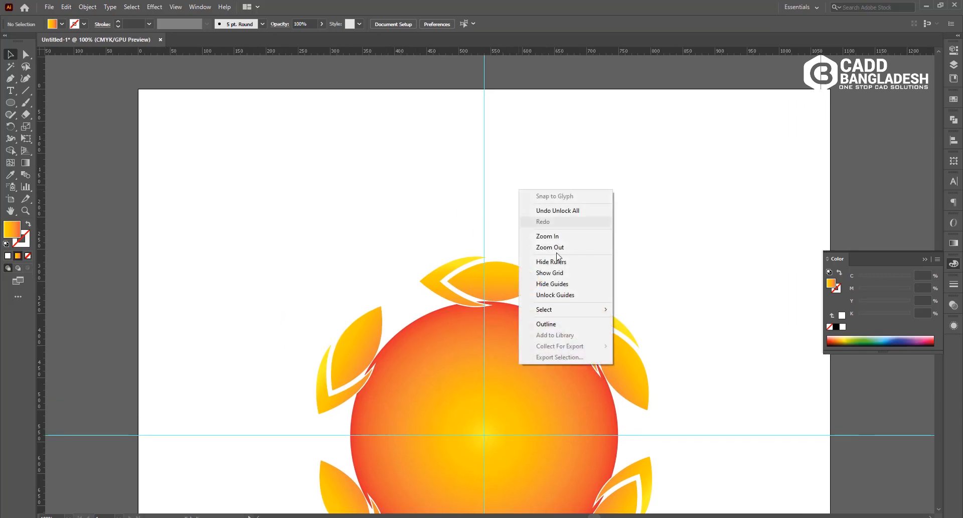
click(566, 295)
drag(450, 167, 527, 206)
key(Delete)
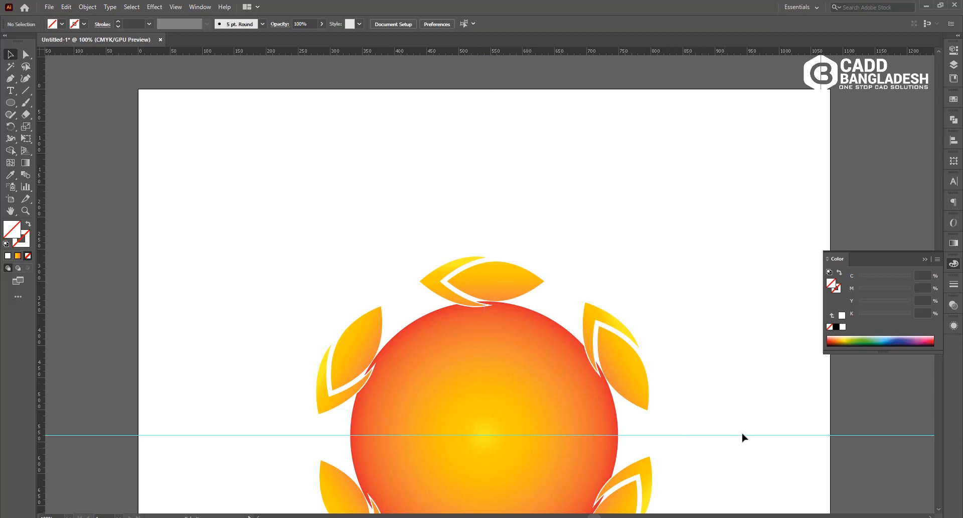
drag(743, 432, 787, 460)
key(Delete)
Add the point text "Simple" below the sun-like logo
drag(720, 393, 658, 269)
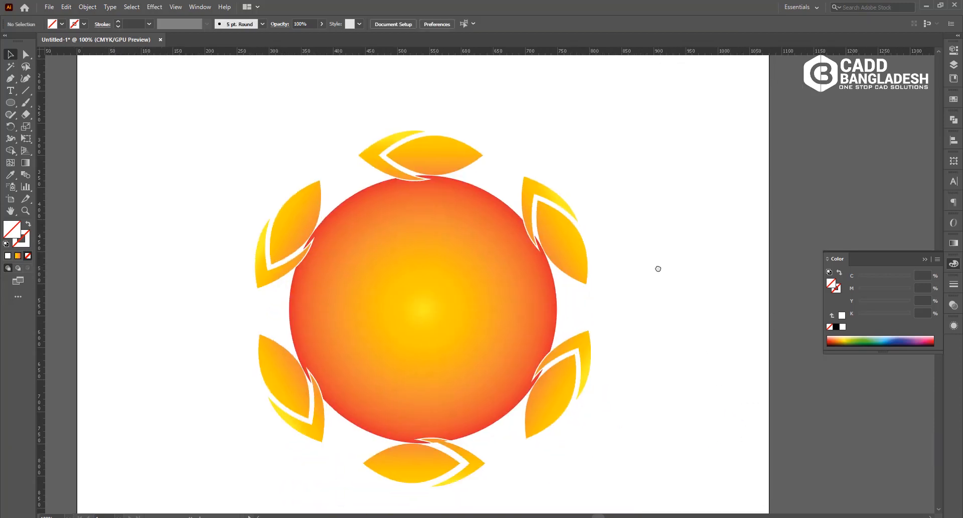
scroll(624, 314, down, 1)
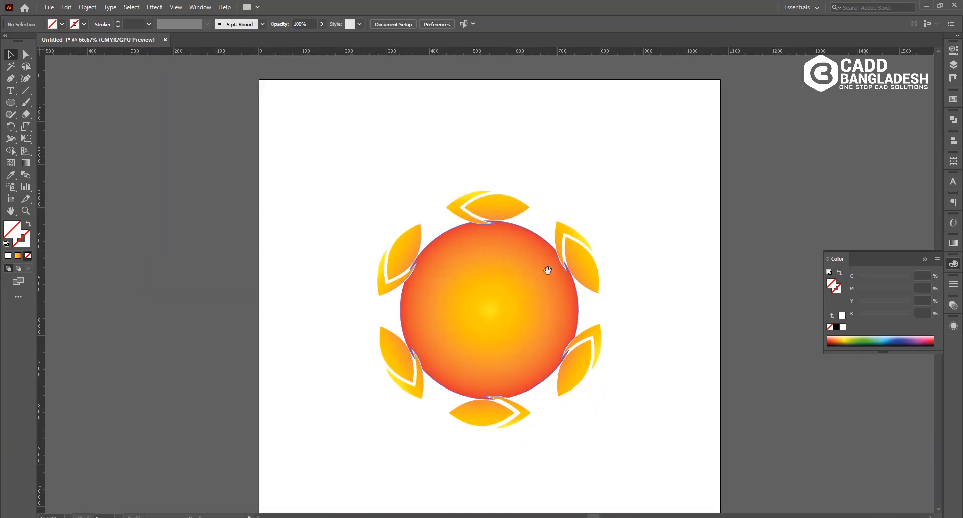
drag(546, 273, 498, 254)
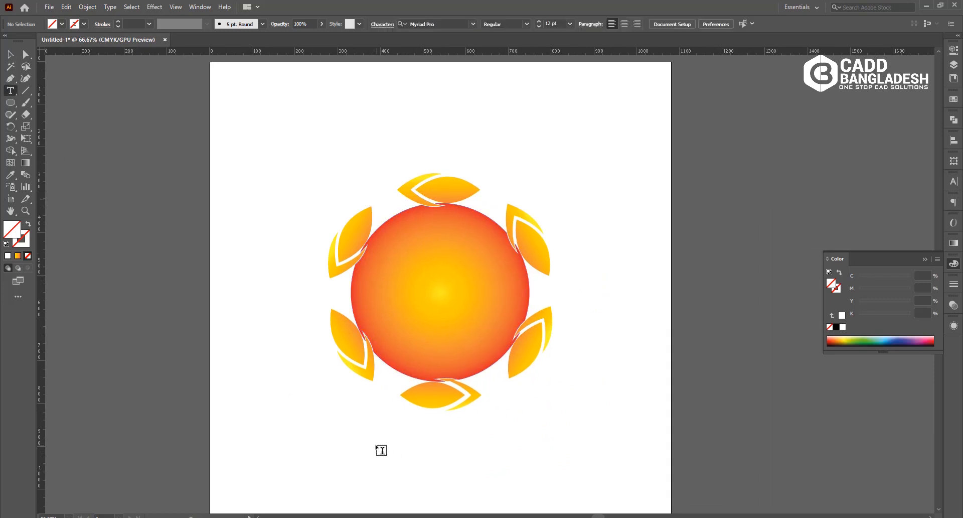
click(377, 446)
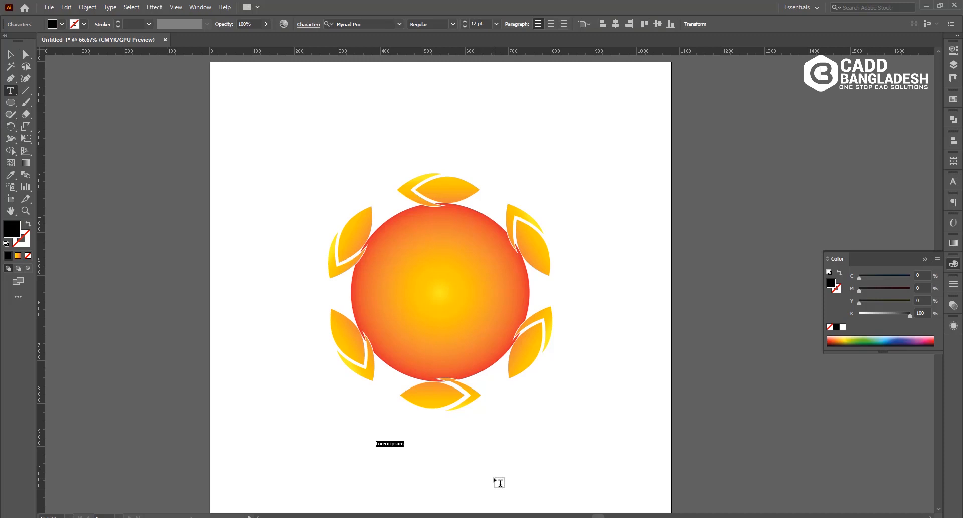
text(simple)
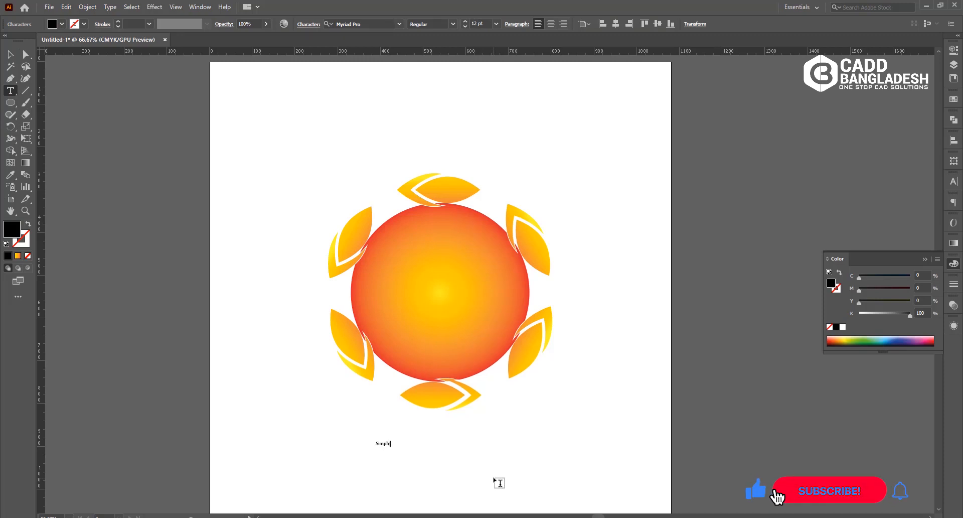
Complete the caption so that it reads "Simple Logo Idea" and scale it up to about 39 pt
text( Logo)
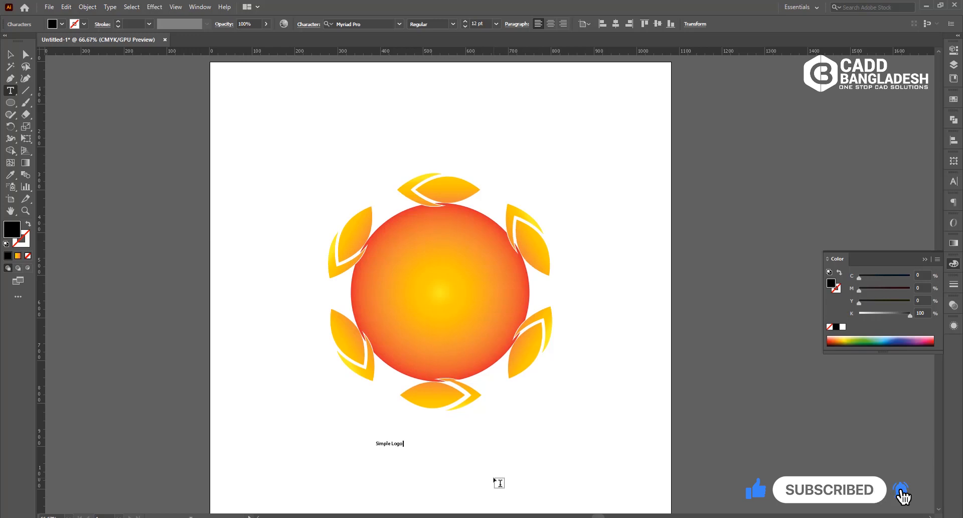
text( Ic)
key(Escape)
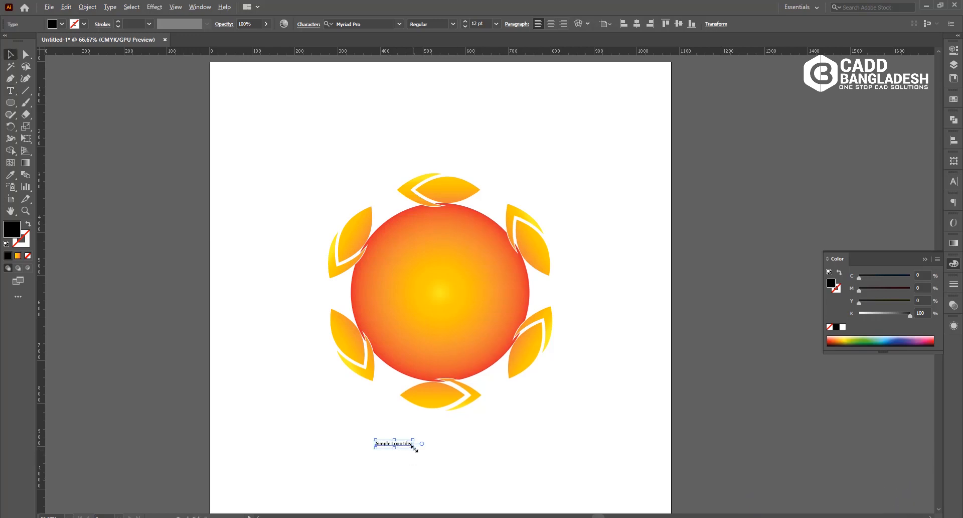
drag(414, 448, 496, 443)
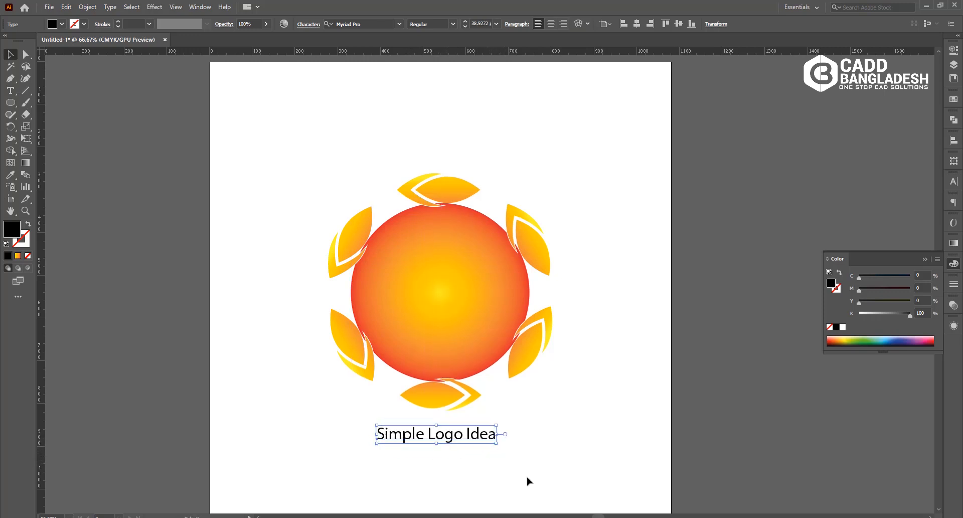
Set the caption's font to Montserrat, then enlarge it to about 44 pt, roughly centred beneath the logo
click(399, 23)
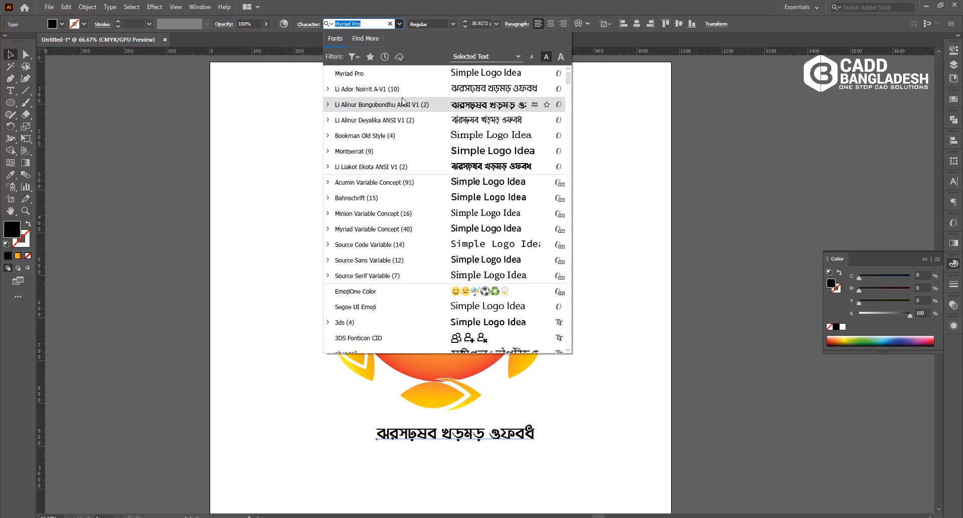
click(397, 151)
drag(521, 445, 494, 442)
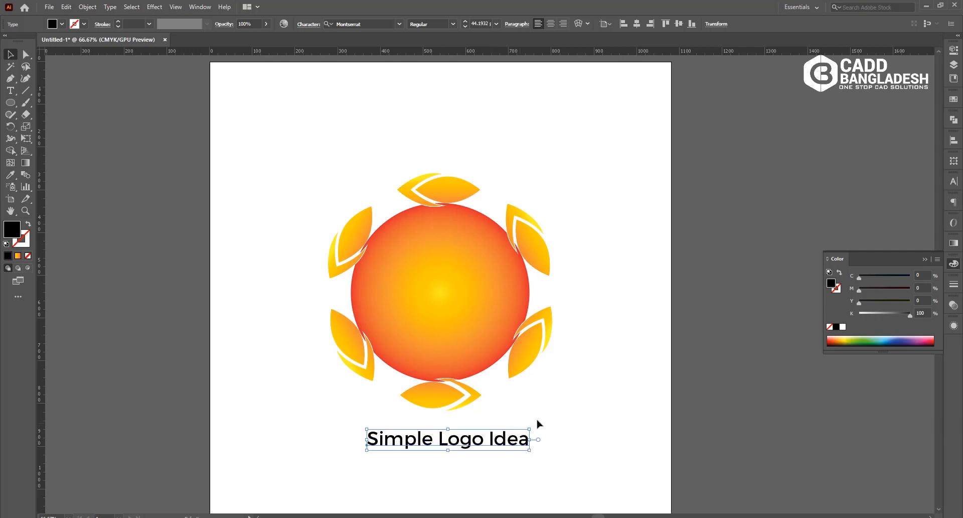
click(556, 420)
Try to apply the circle's radial gradient to all characters of the live caption text with the Eyedropper
click(507, 444)
double_click(378, 438)
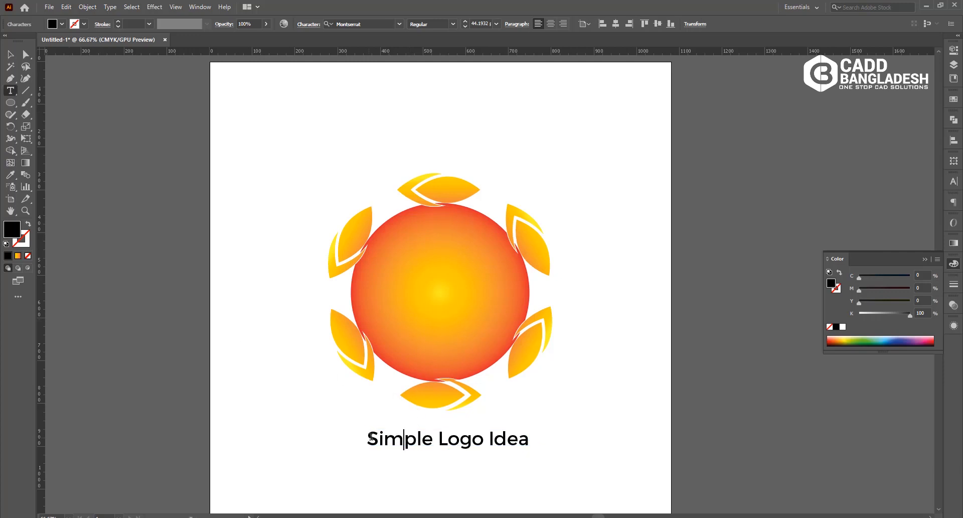
drag(369, 437, 575, 455)
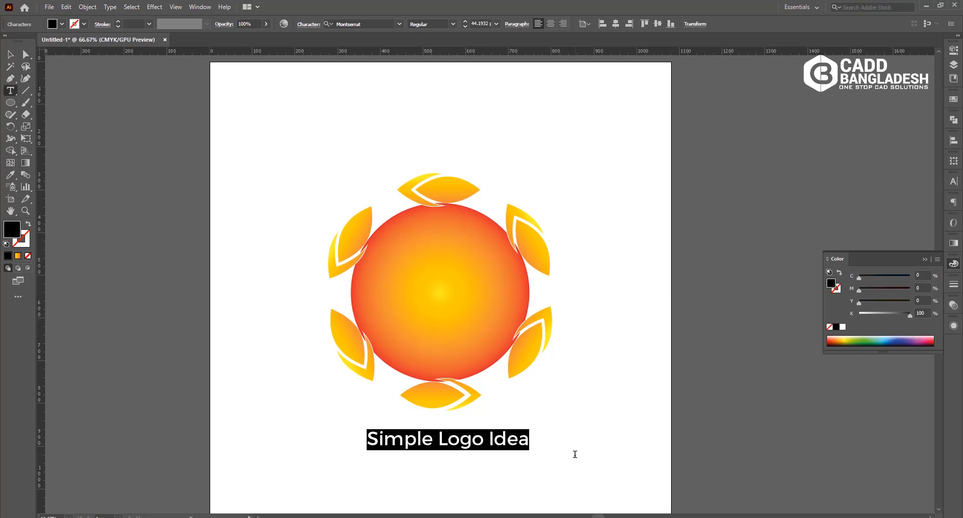
click(10, 174)
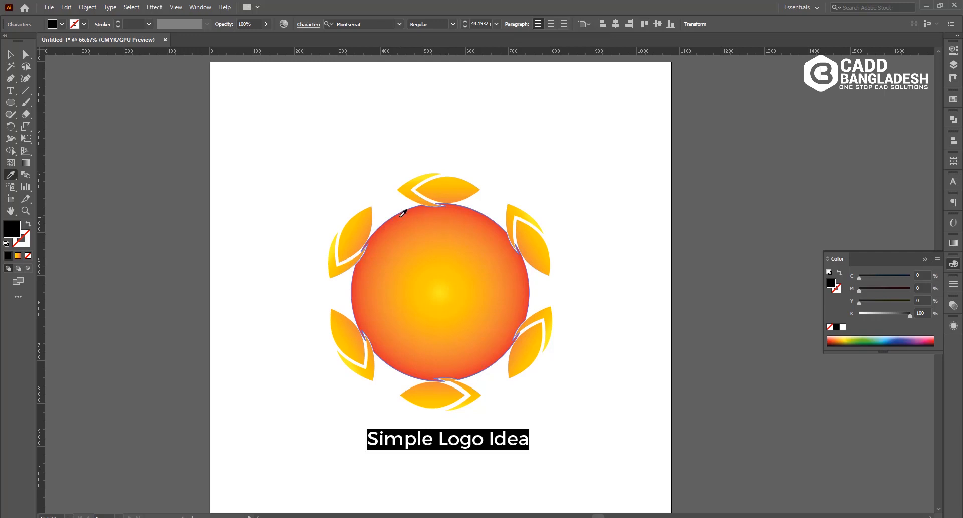
click(400, 213)
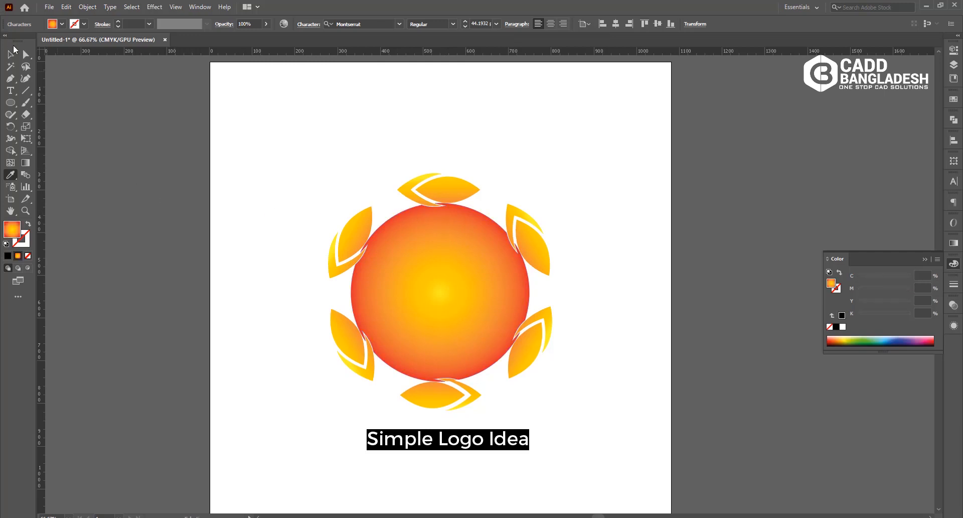
click(11, 52)
click(172, 181)
Convert the "Simple Logo Idea" caption to outlines
click(457, 446)
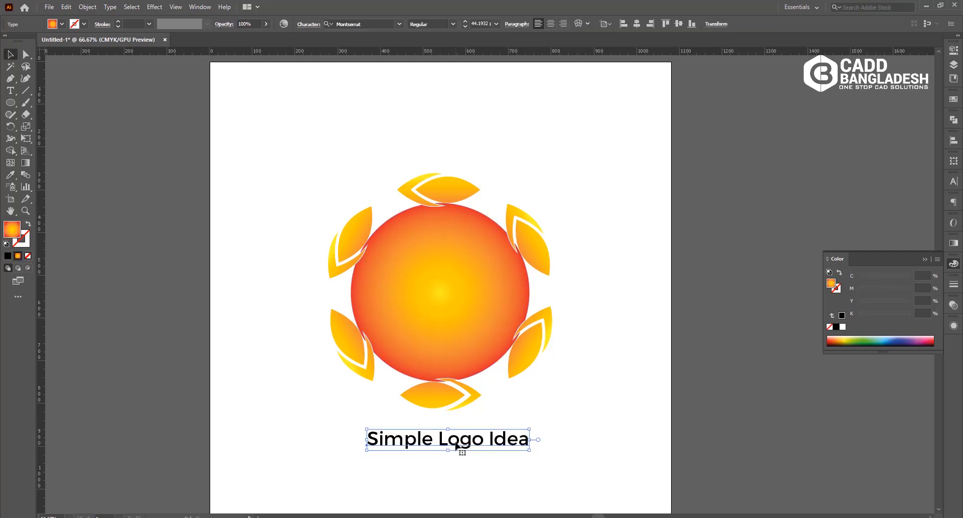
right_click(456, 445)
click(504, 303)
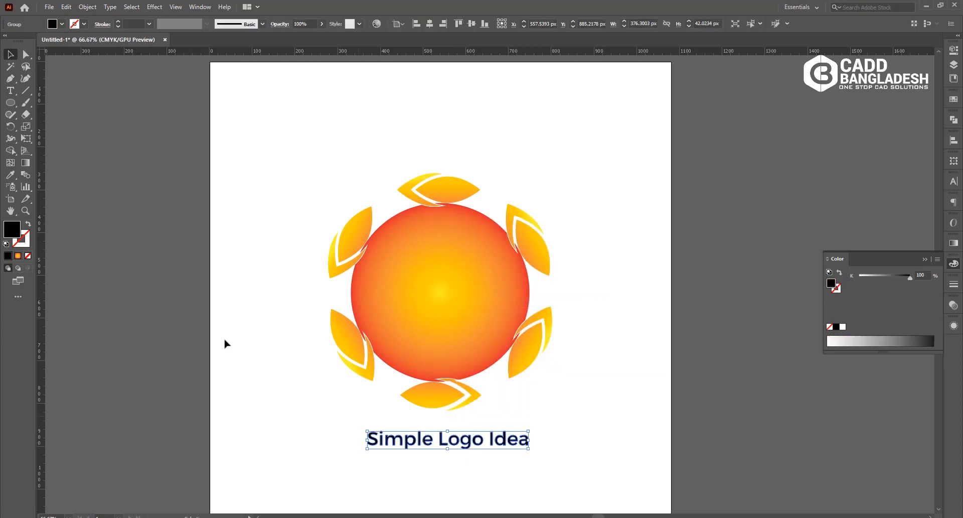
Try to fill the outlined caption with the orange colour ff6700
click(13, 175)
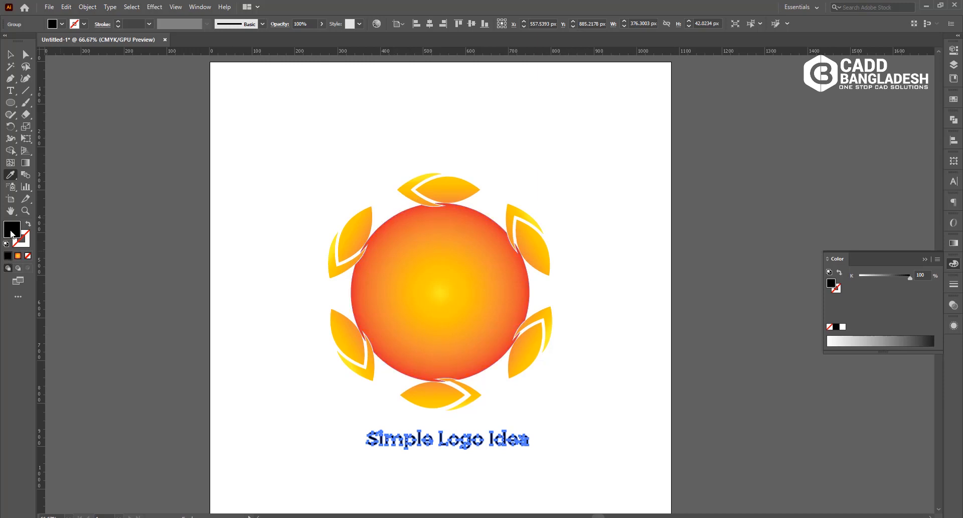
double_click(11, 234)
click(486, 249)
click(514, 342)
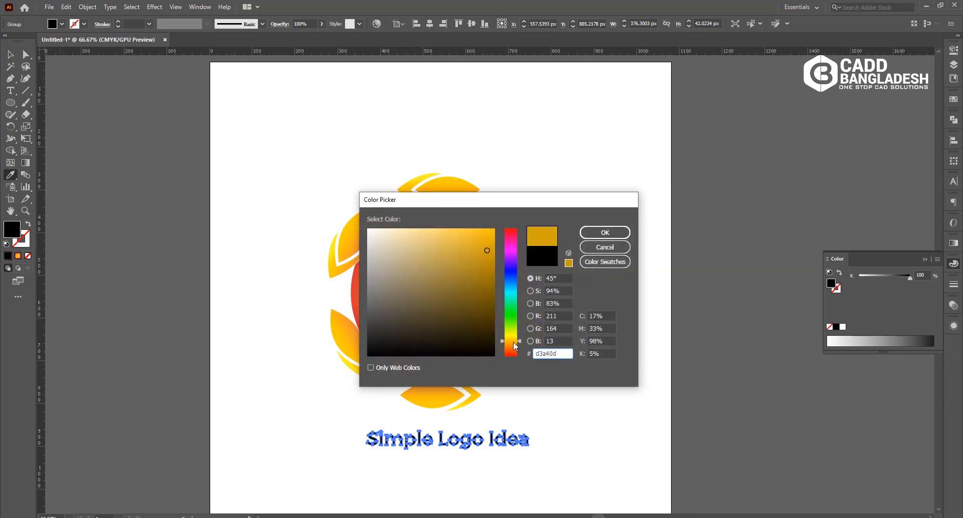
drag(514, 342, 515, 348)
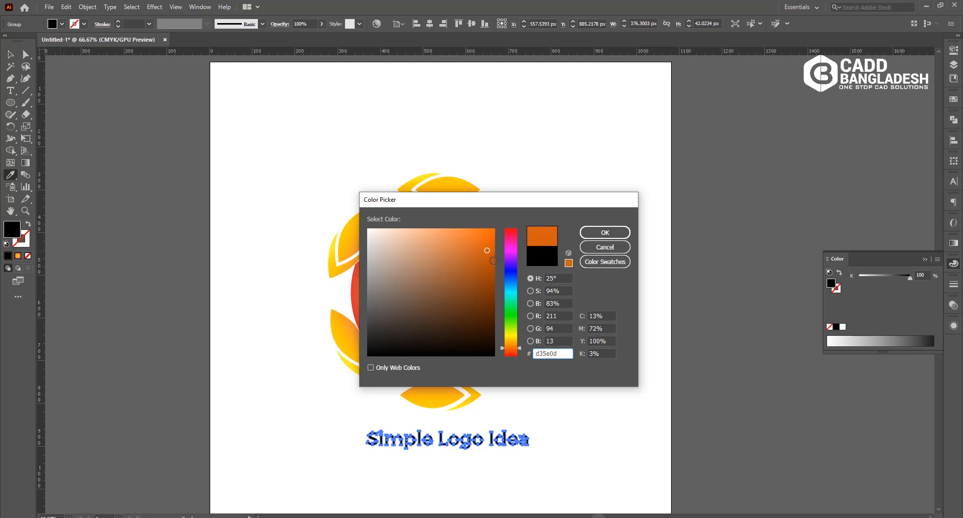
drag(488, 251, 495, 275)
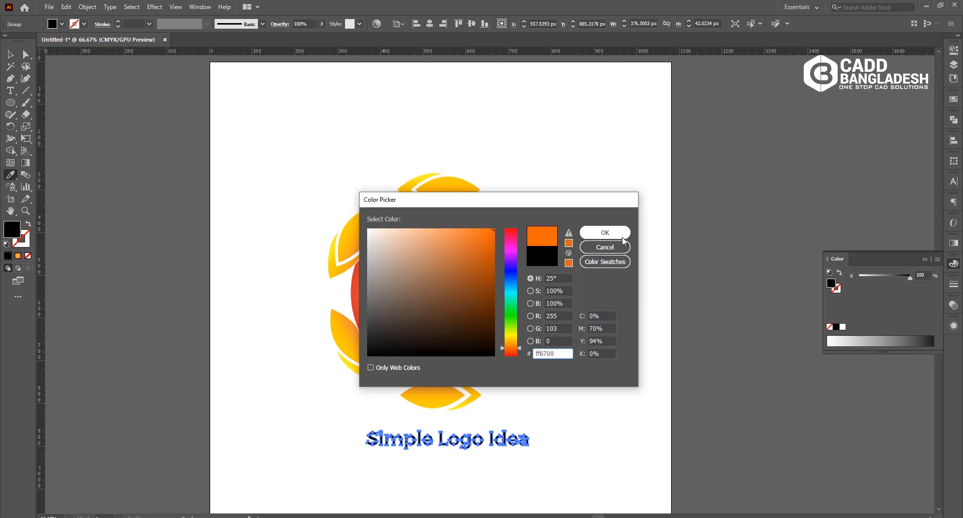
click(609, 233)
ctrl+click(583, 208)
Fill the outlined caption with the radial gradient sampled from the large circle
ctrl+click(492, 433)
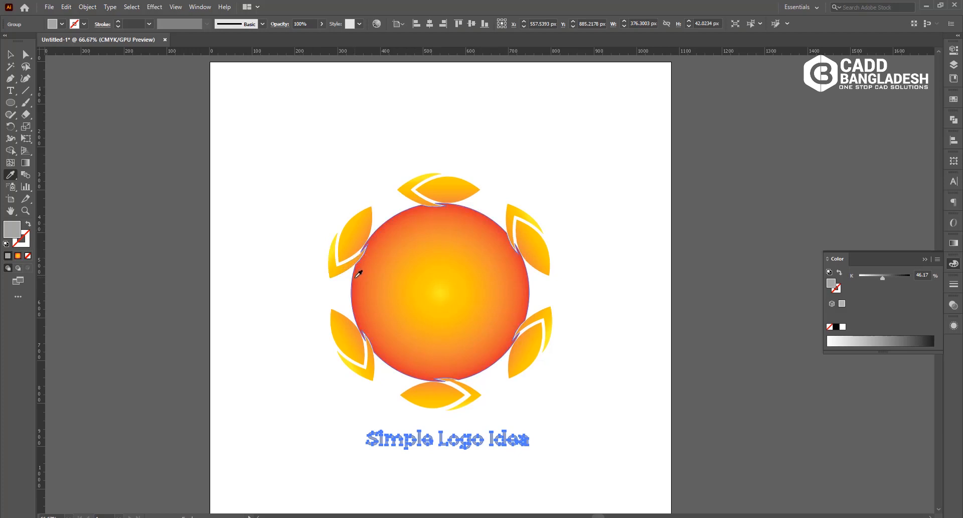
click(358, 274)
ctrl+click(289, 204)
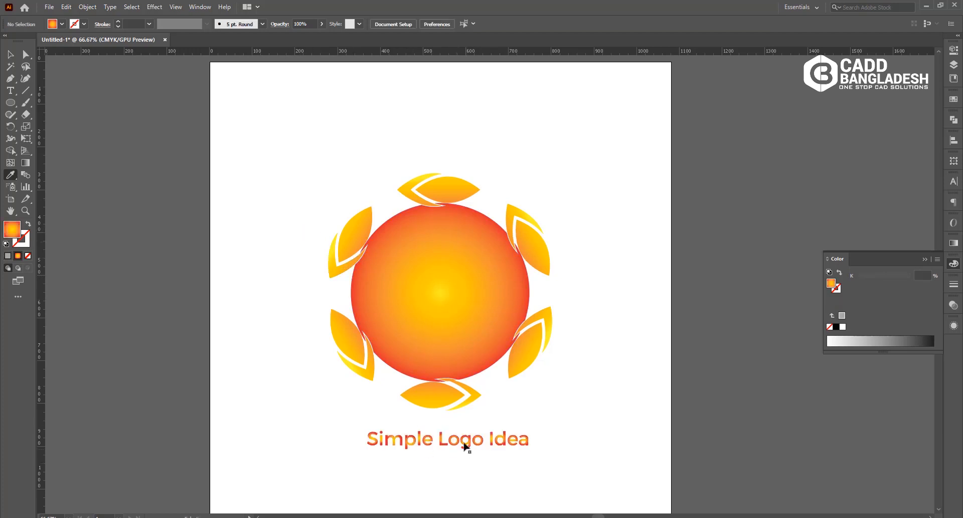
Edit the caption's gradient stops to drop the yellow tones, so that it runs from orange at 0% to red
ctrl+click(464, 443)
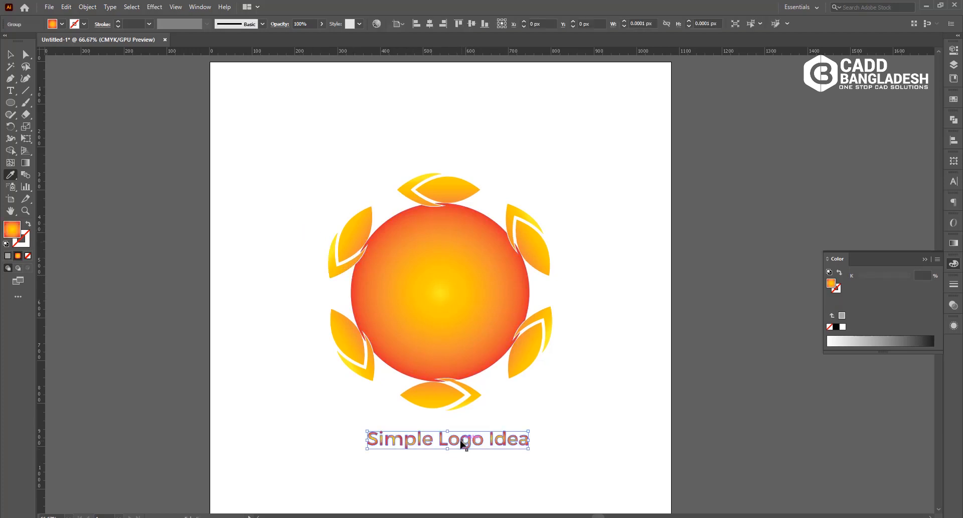
click(954, 243)
drag(894, 321, 838, 344)
drag(914, 322, 835, 323)
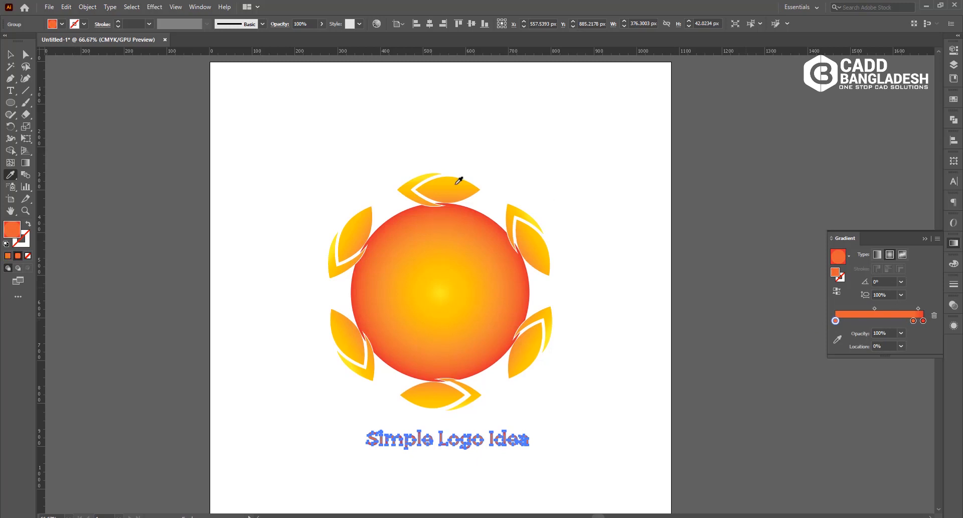
Move the outlined caption slightly up, closer to the lowest motif, and clear the selection
click(10, 54)
click(160, 146)
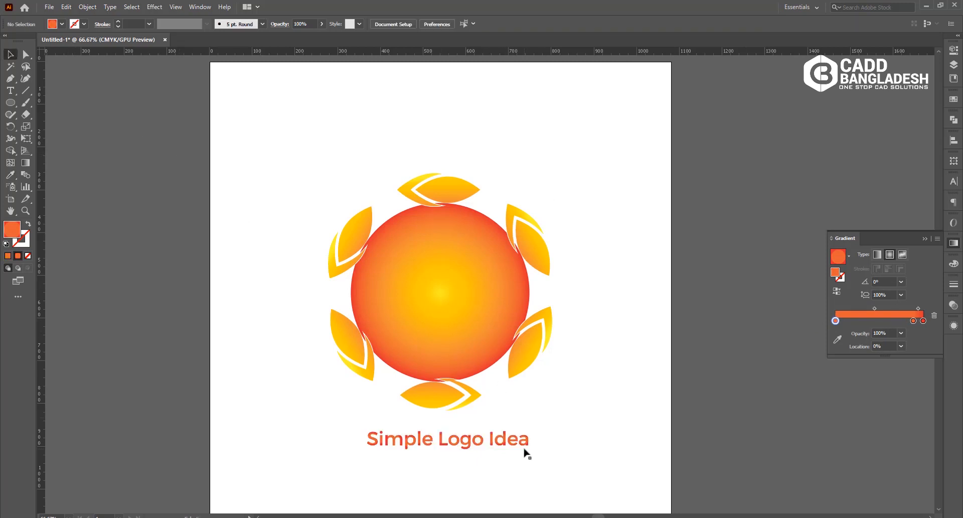
drag(501, 442, 504, 438)
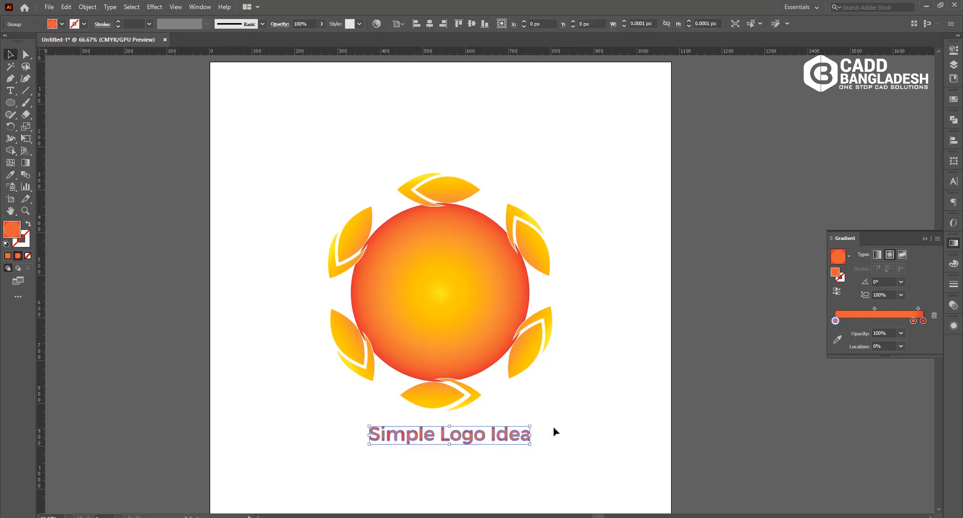
click(557, 431)
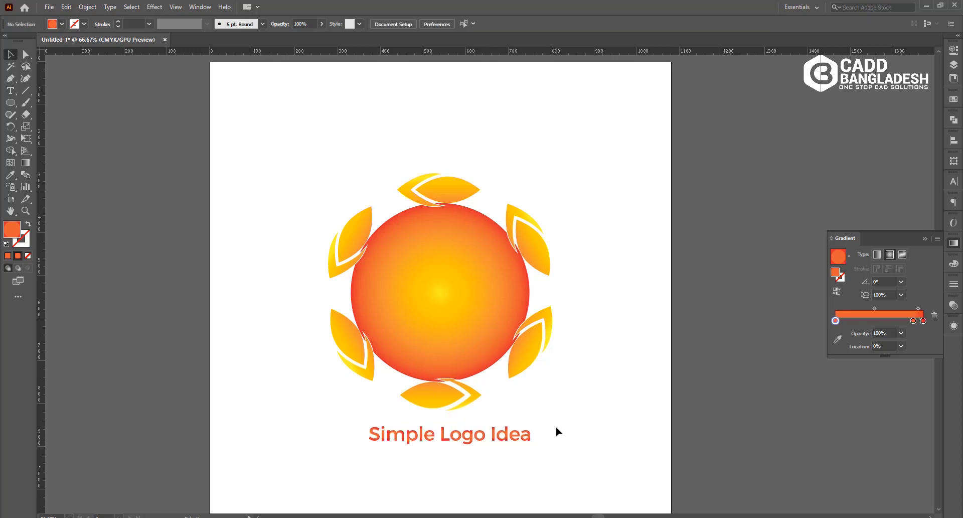
Start exporting the artwork in PNG format with Use Artboards enabled
click(48, 7)
mouse_move(92, 195)
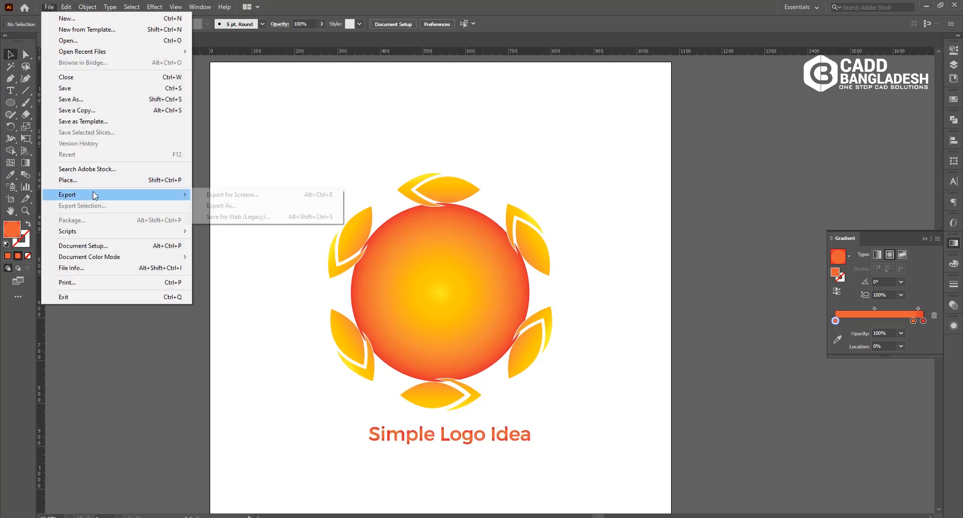
click(233, 211)
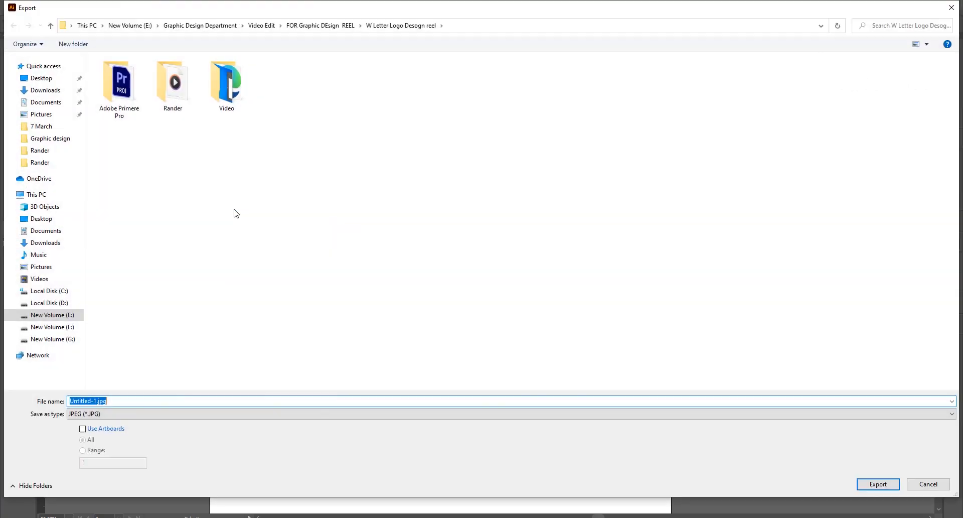
click(110, 416)
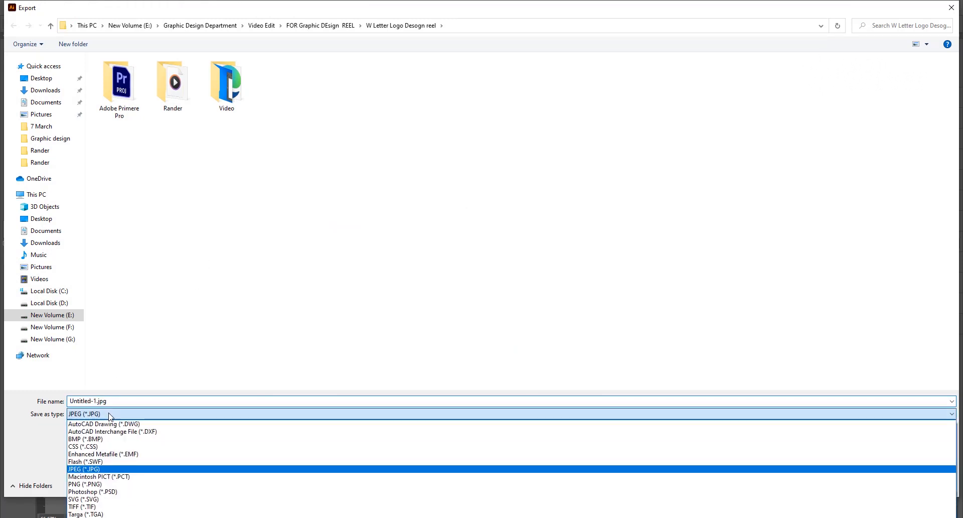
click(92, 484)
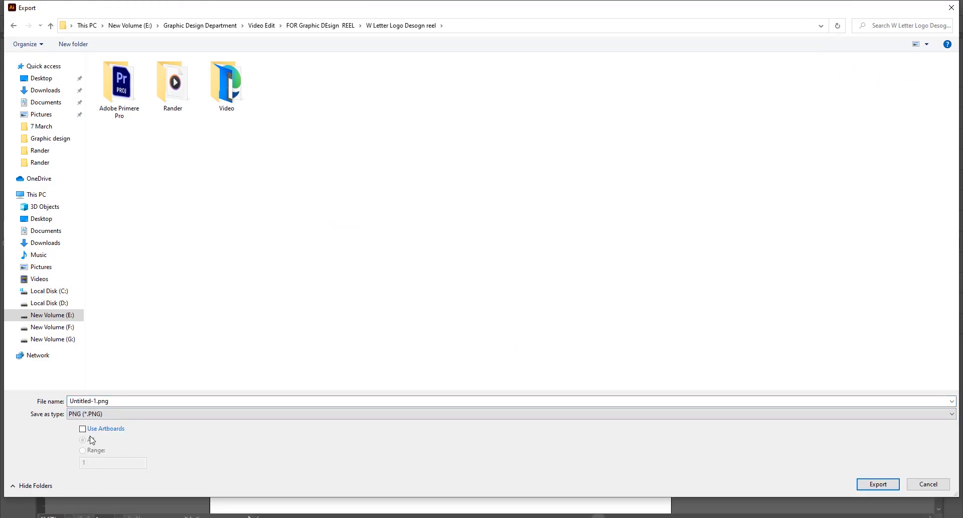
click(83, 429)
Choose the Picture folder inside Graphic Design Department > Video Edit > Graphic Video > Logo desgn as the export location
click(259, 26)
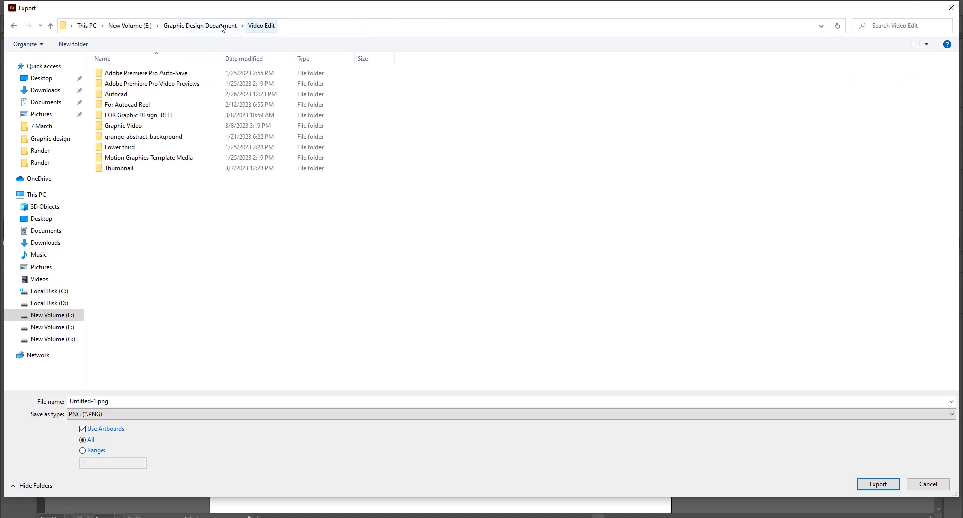
click(222, 26)
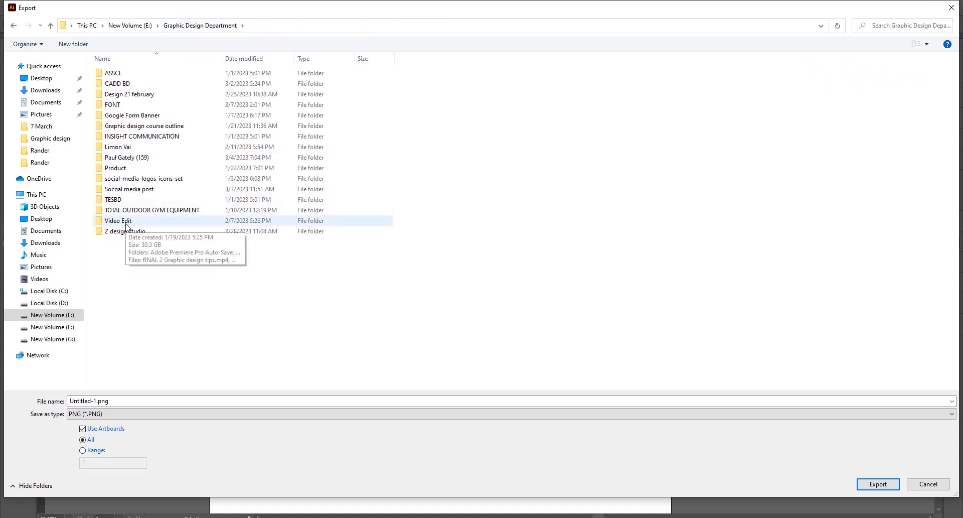
double_click(126, 223)
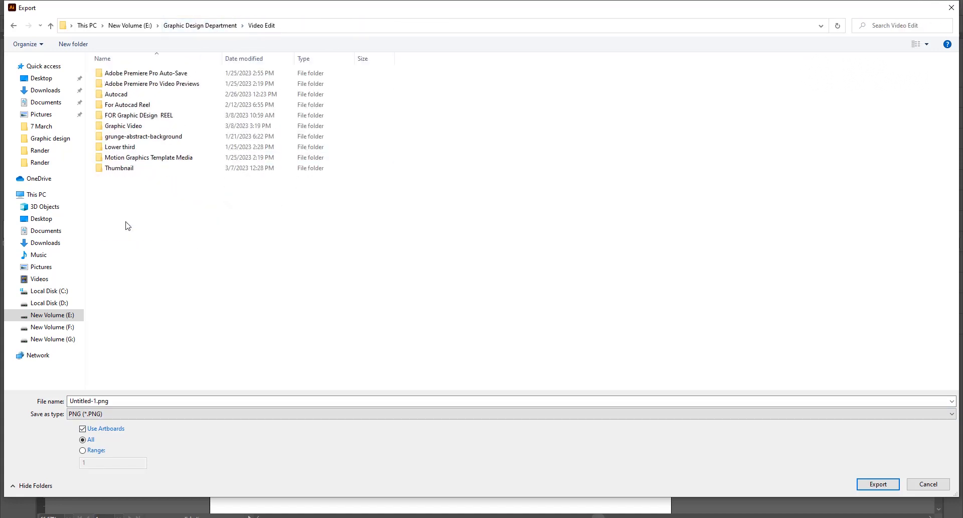
double_click(131, 126)
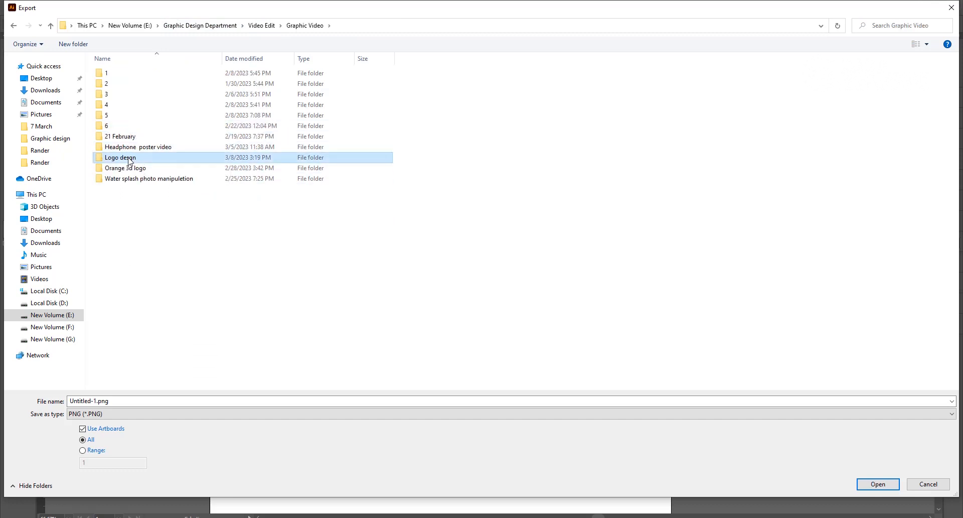
double_click(129, 158)
double_click(126, 79)
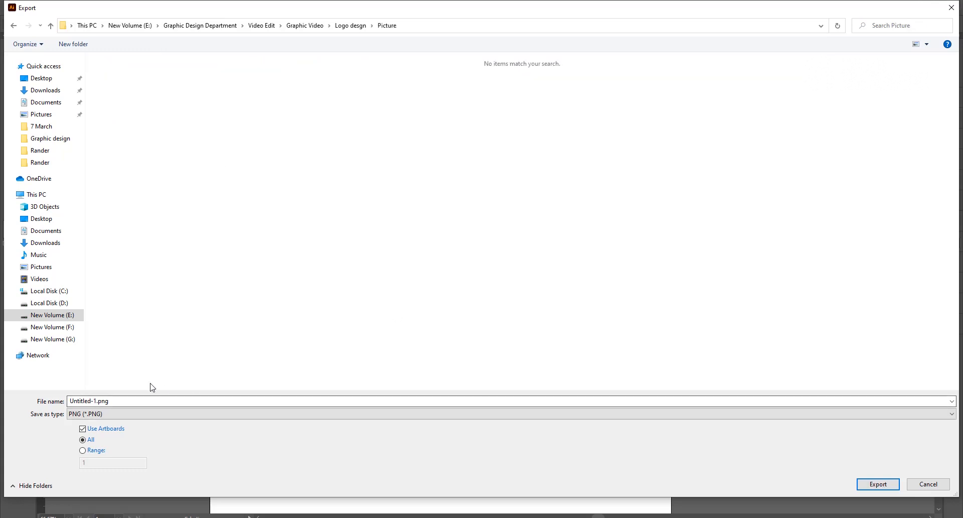
Name the export file 1 and export it to the Picture folder
double_click(129, 400)
click(129, 399)
double_click(129, 399)
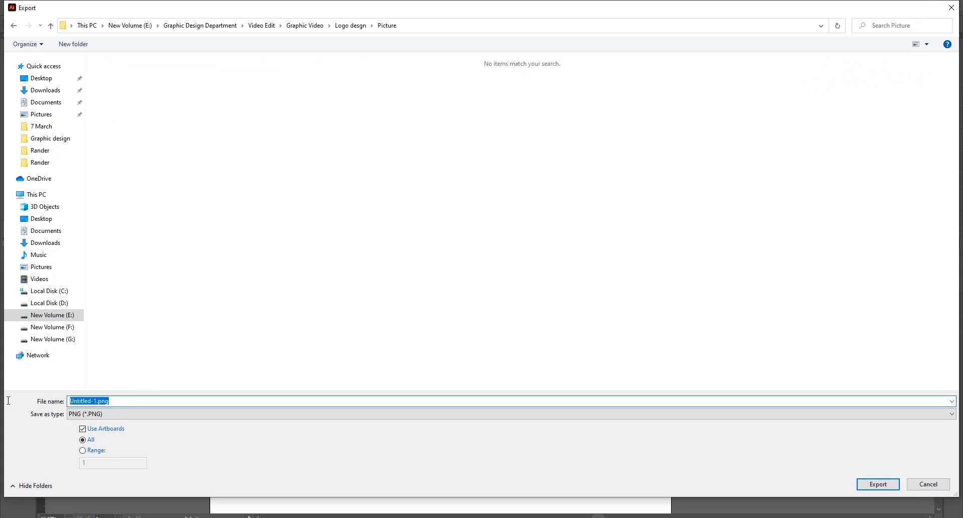
text(1)
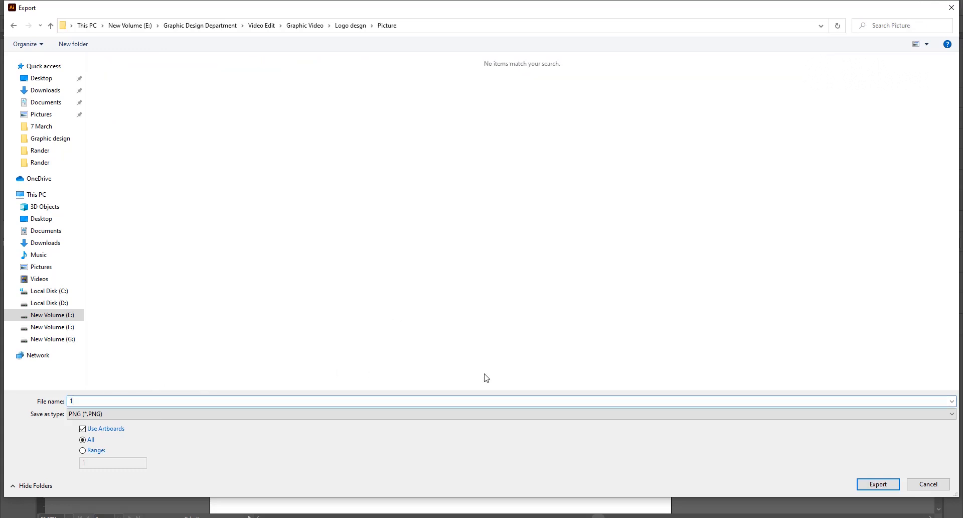
click(881, 486)
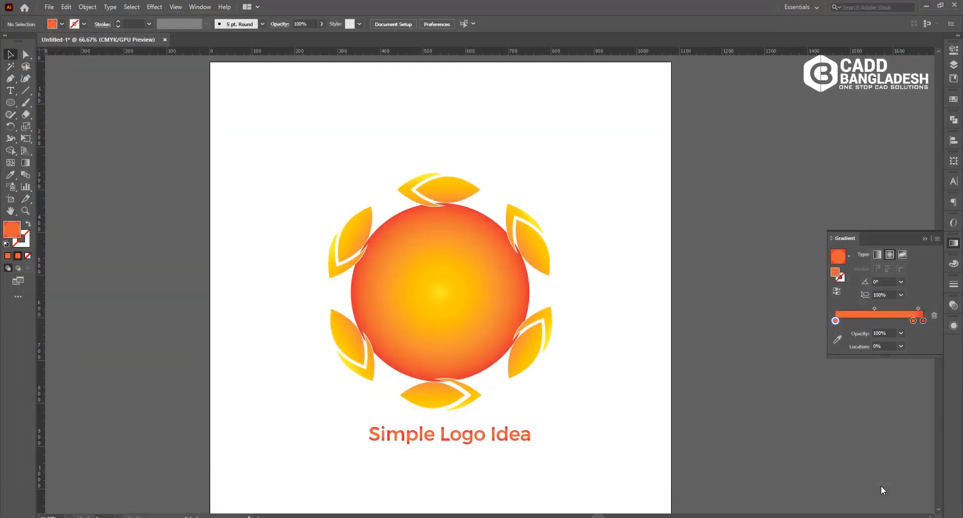
Finish the PNG export at High (300 ppi) resolution with a transparent background and switch to Photoshop
click(497, 262)
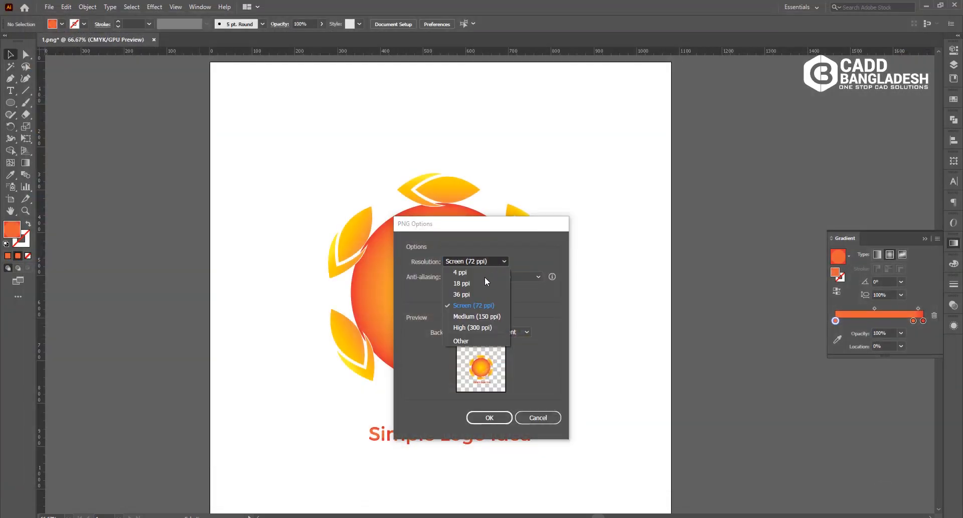
click(482, 330)
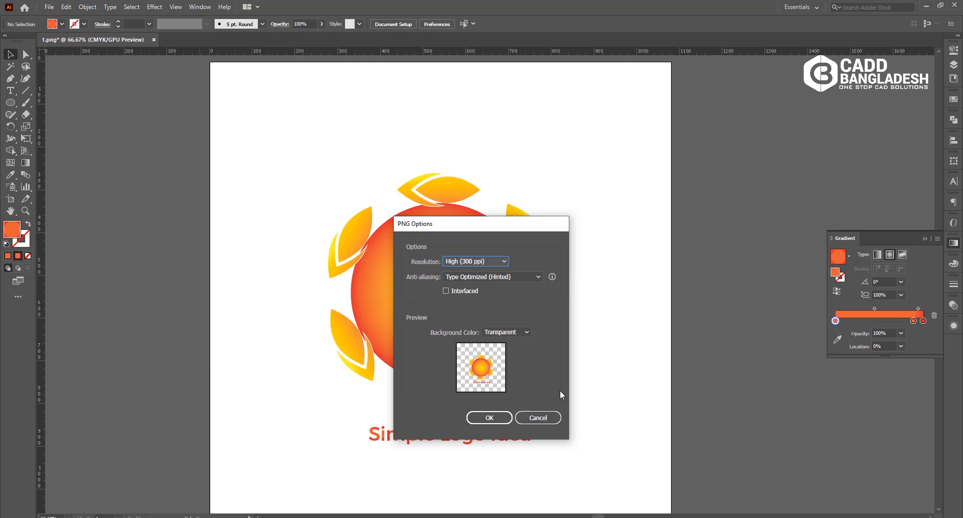
click(493, 419)
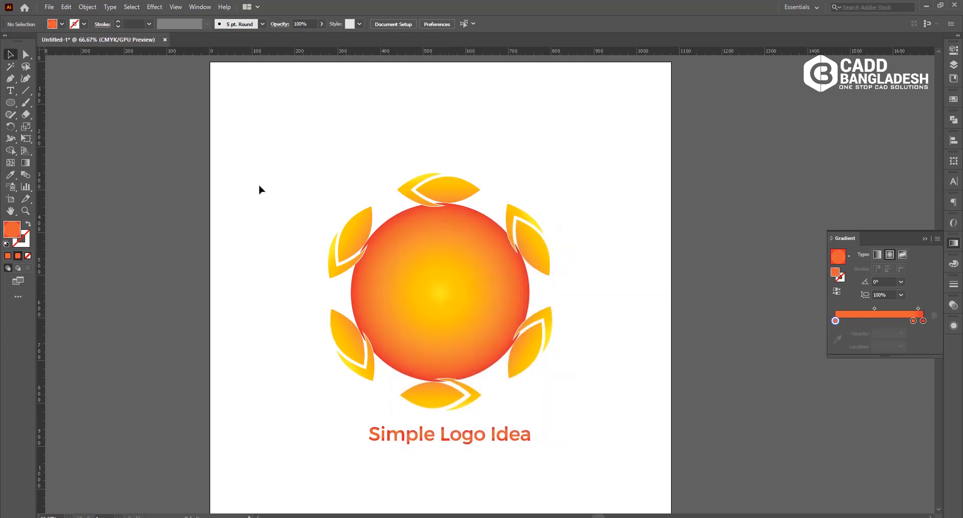
click(927, 9)
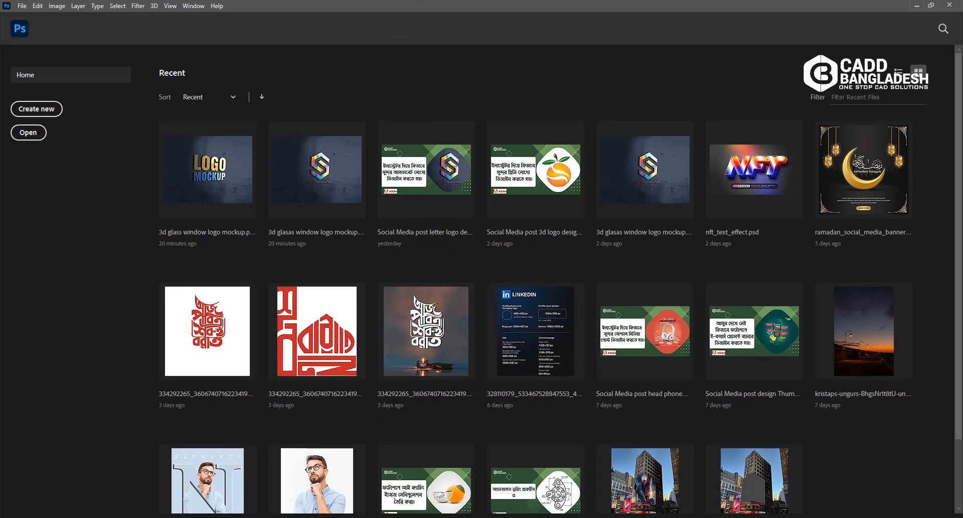
click(28, 134)
click(232, 26)
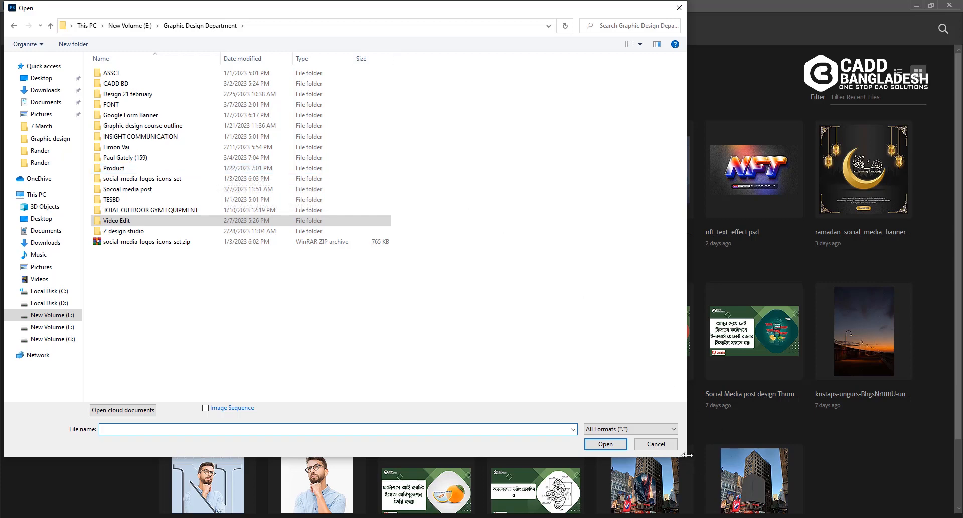
drag(686, 455, 880, 455)
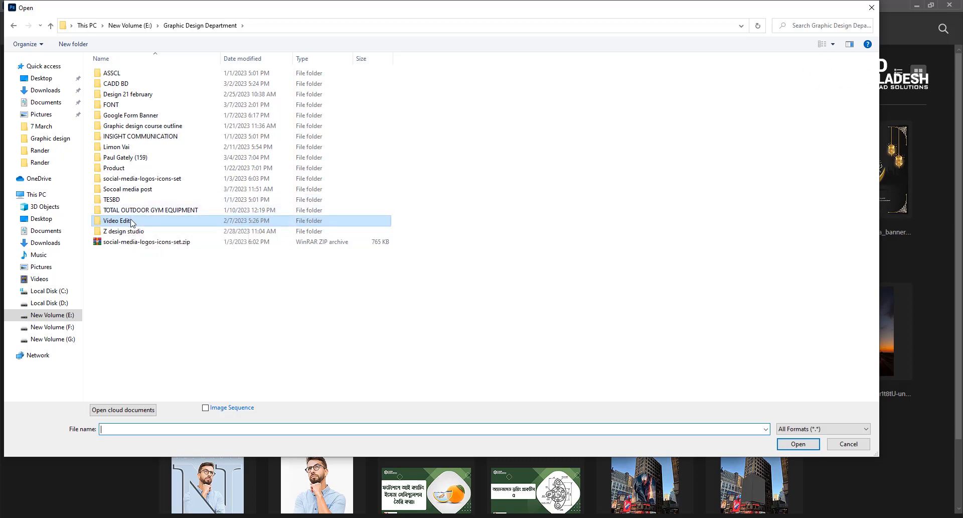
double_click(131, 223)
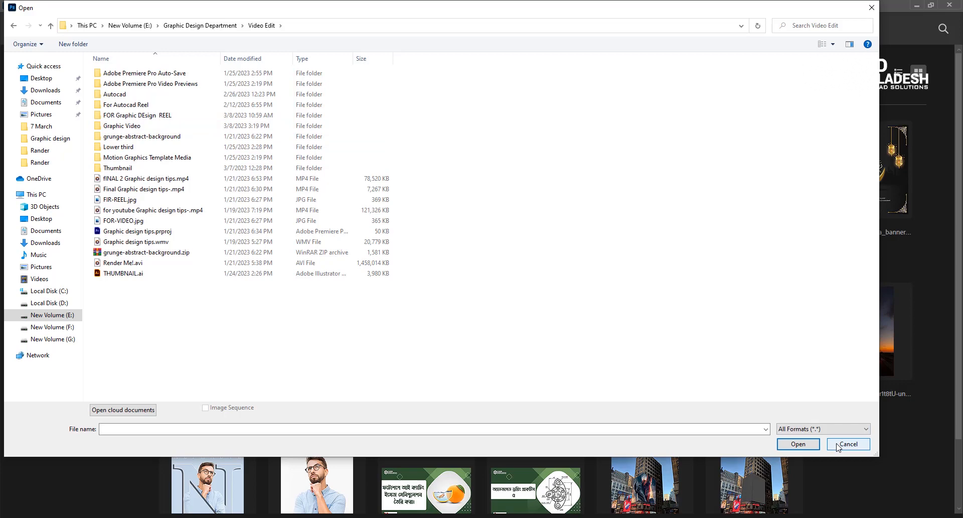
click(837, 445)
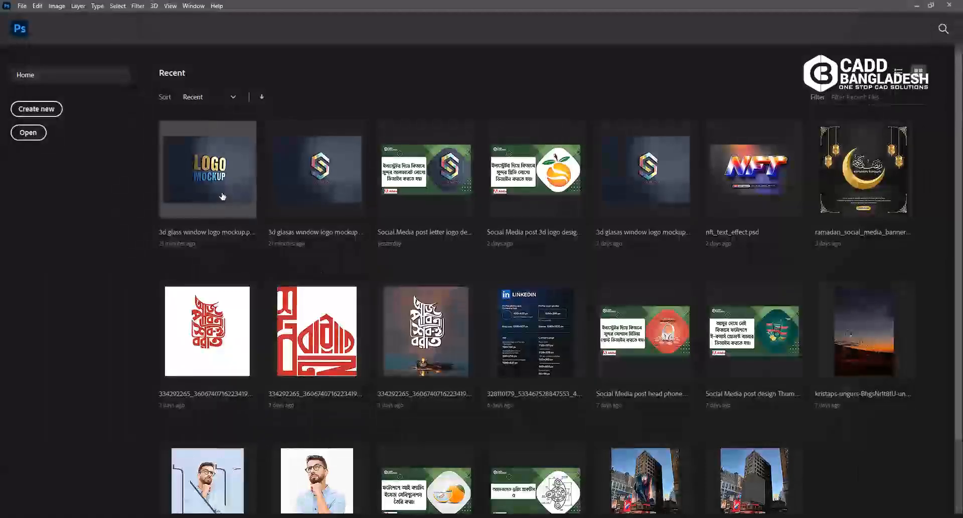
Open the recent file 3d glass window logo mockup.psd and open the contents of its Your Logo smart object
click(223, 196)
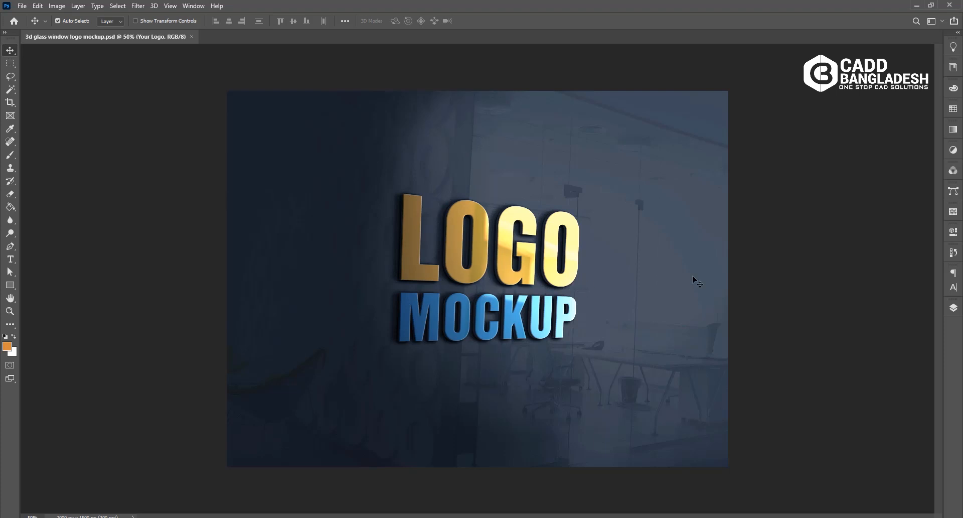
click(953, 308)
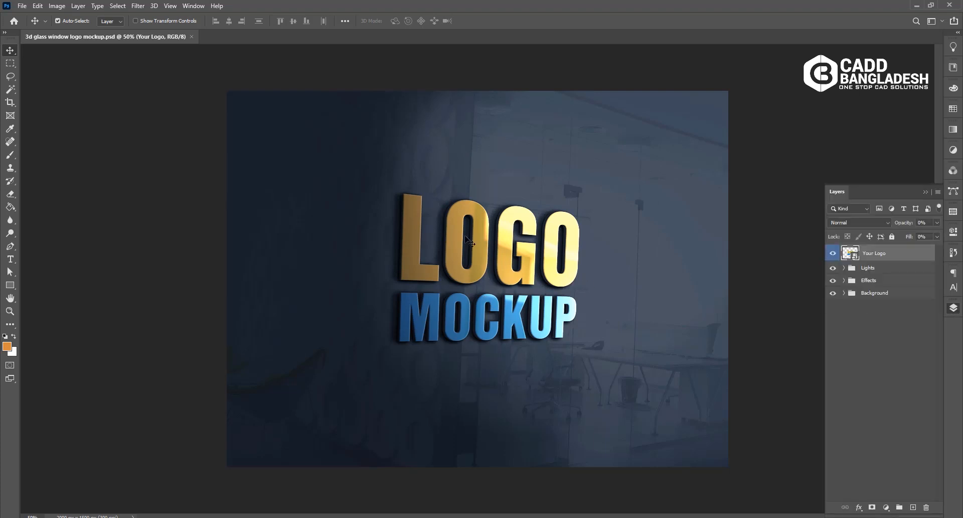
double_click(848, 253)
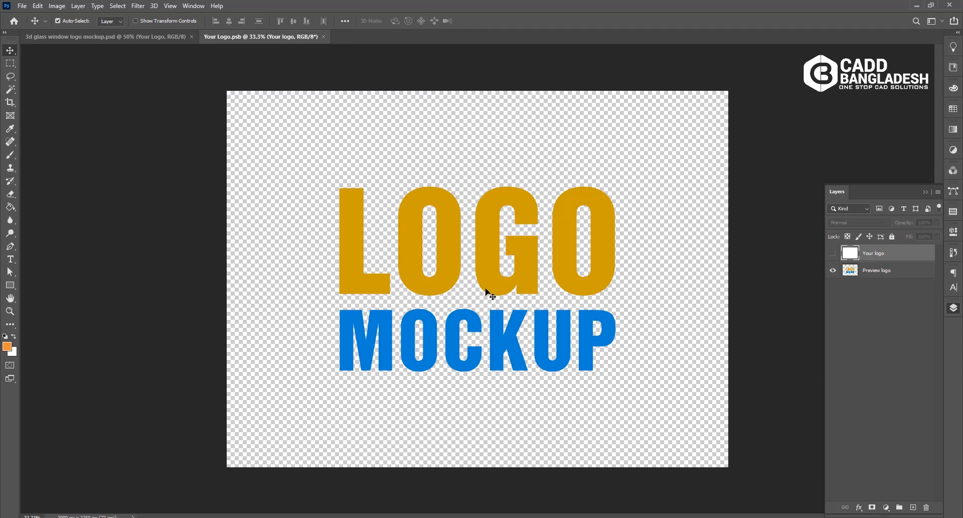
Place 1-01.png as an embedded image and enlarge it proportionally to about 208%, spanning the full canvas height
click(21, 6)
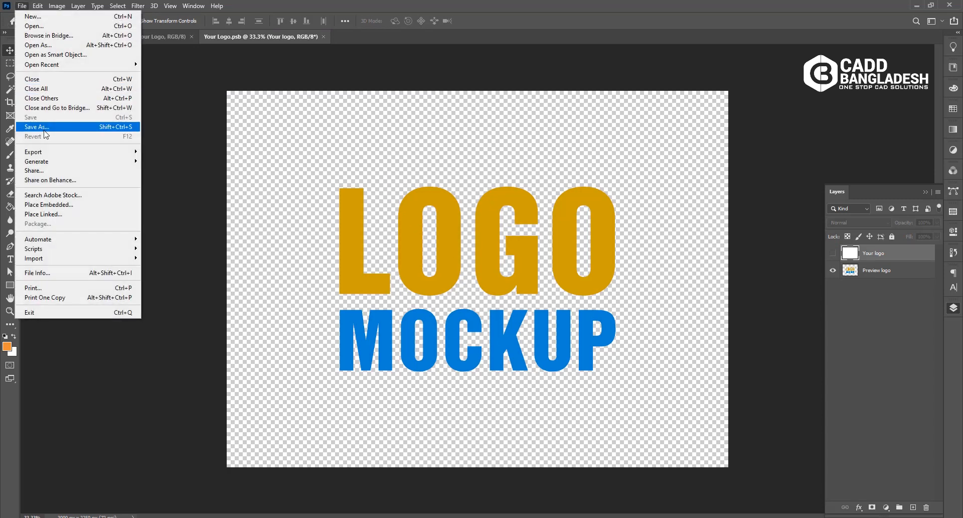
click(49, 205)
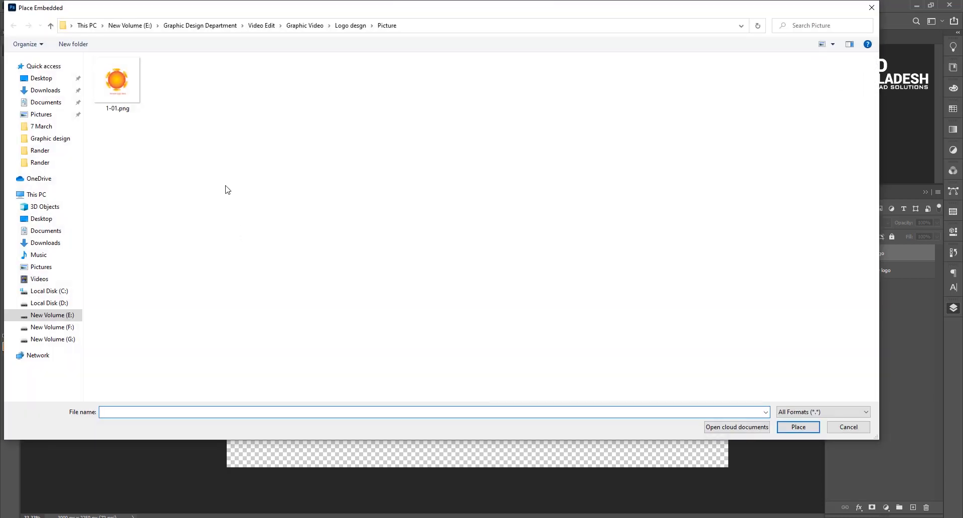
double_click(118, 82)
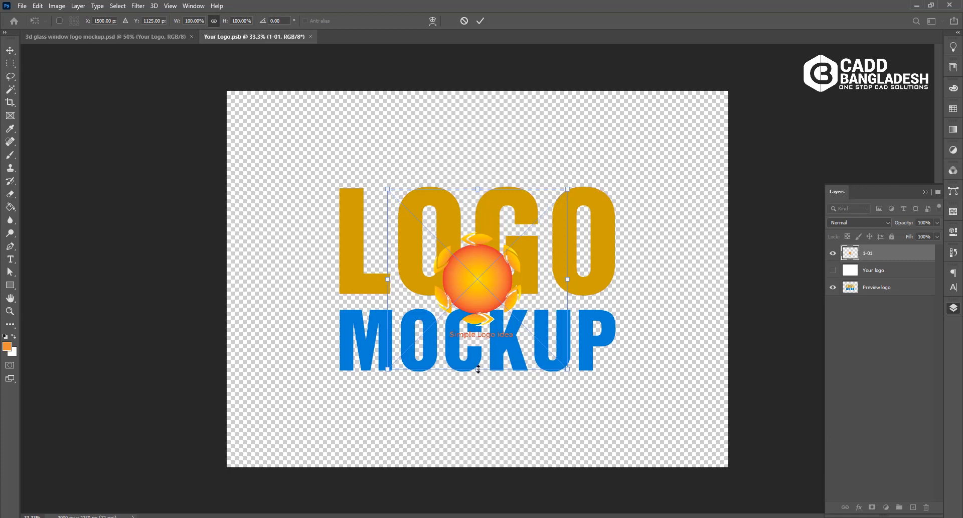
key(F7)
drag(478, 370, 478, 466)
key(Return)
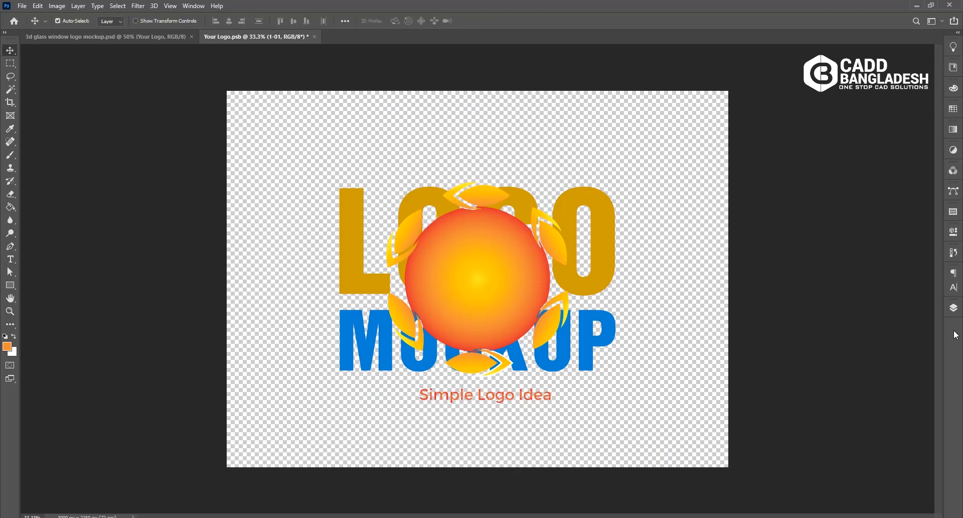
Hide the Preview logo layer so only the placed sun logo shows
click(954, 308)
click(834, 290)
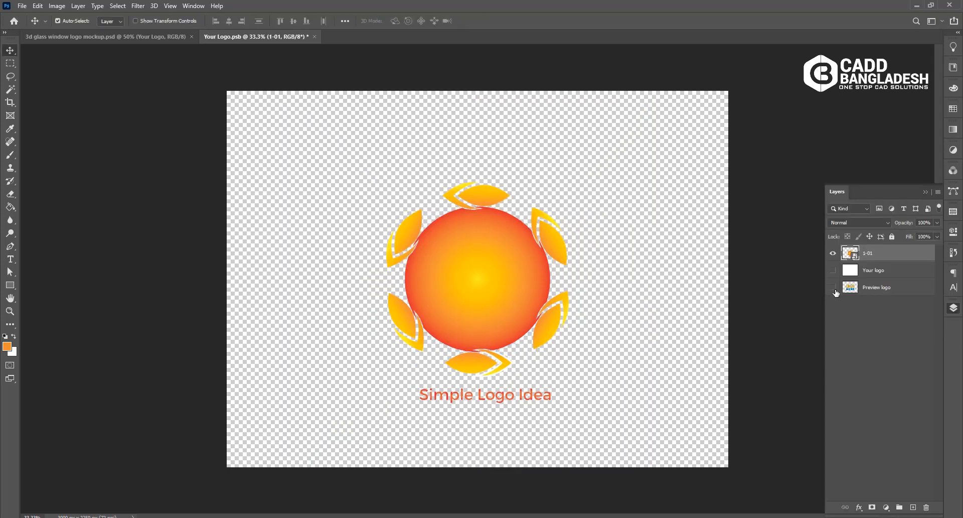
click(734, 221)
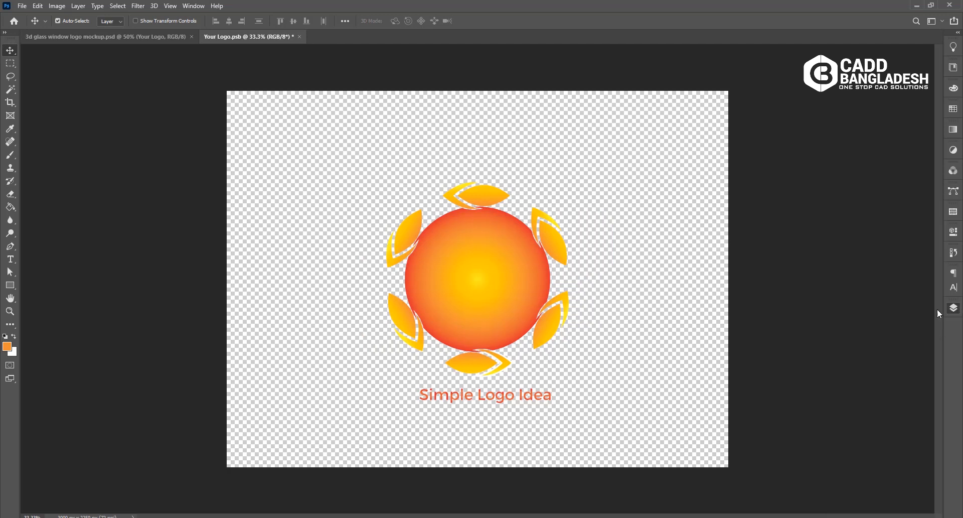
Scale the 1-01 layer proportionally about its centre to about 251%
click(954, 307)
click(768, 256)
key(ctrl)
click(954, 307)
click(871, 260)
key(ctrl+t)
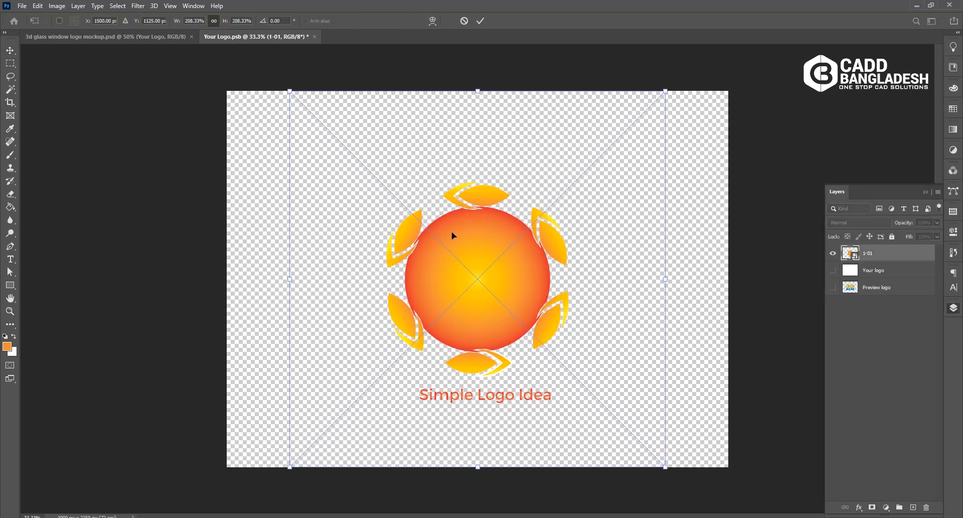
drag(480, 92, 487, 54)
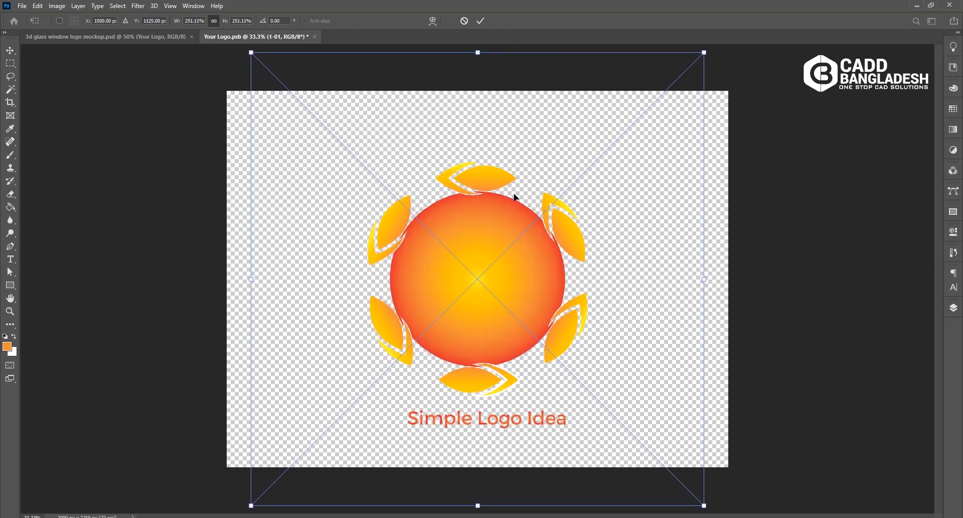
key(Return)
Save the smart object's contents and return to the glass window mockup to inspect the applied logo up close
key(ctrl+s)
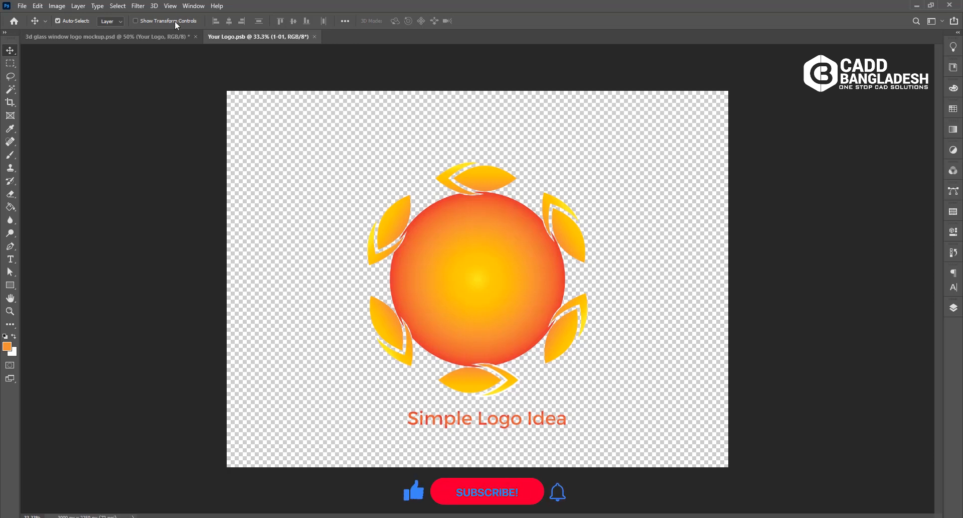
click(145, 37)
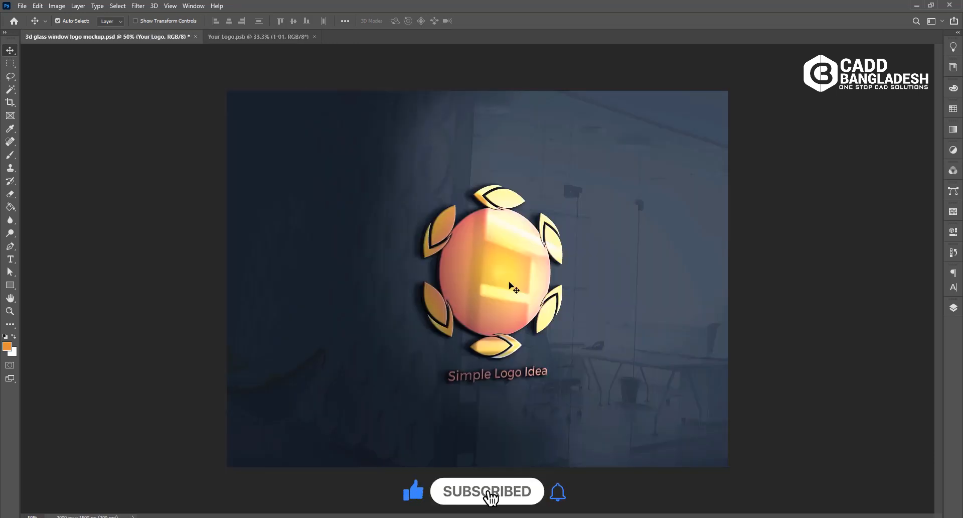
scroll(503, 374, up, 3)
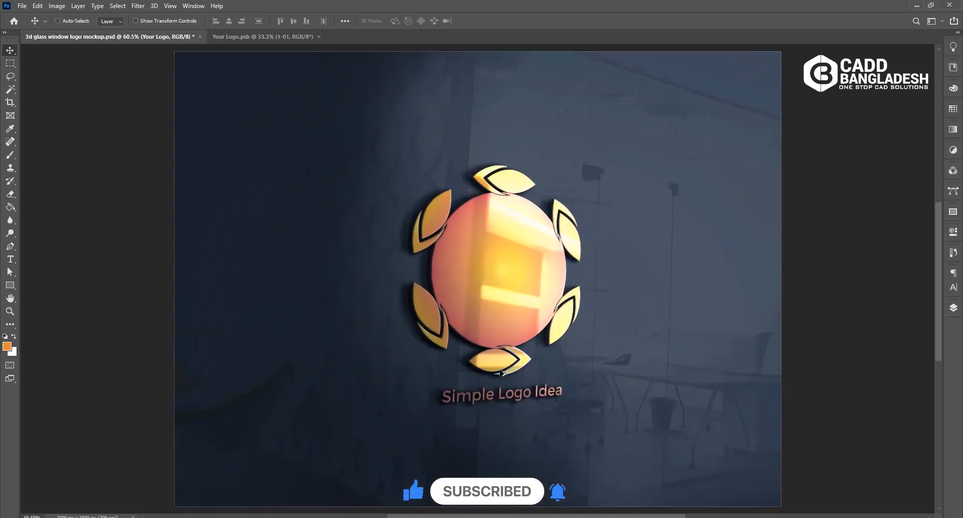
scroll(503, 373, down, 2)
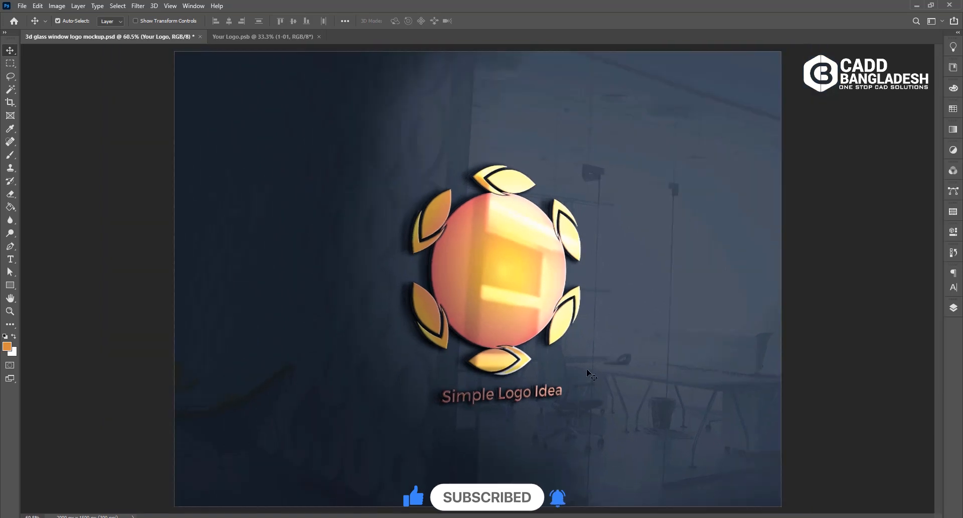